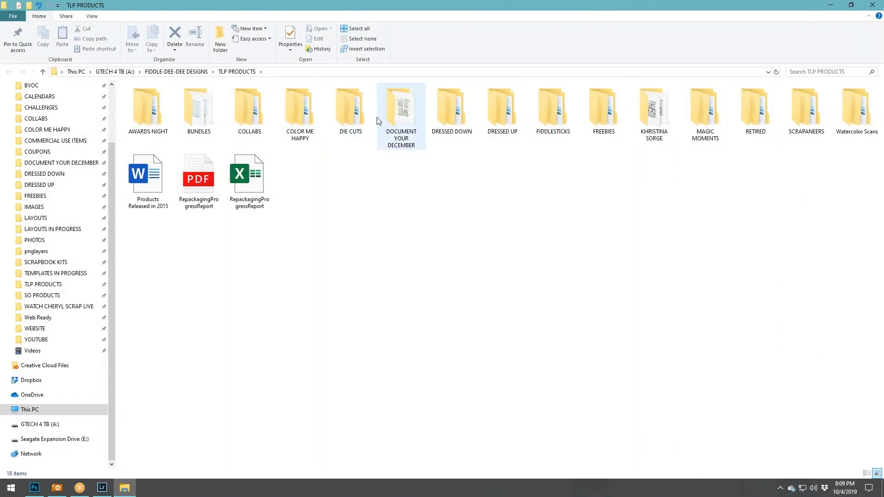
# - View the fdd_DSD2019GrabBag_DU_pvw preview image in the DSD 2019 Grab Bag Dressed Up folder within BUNDLES, and close it
pyautogui.doubleClick(197, 119)
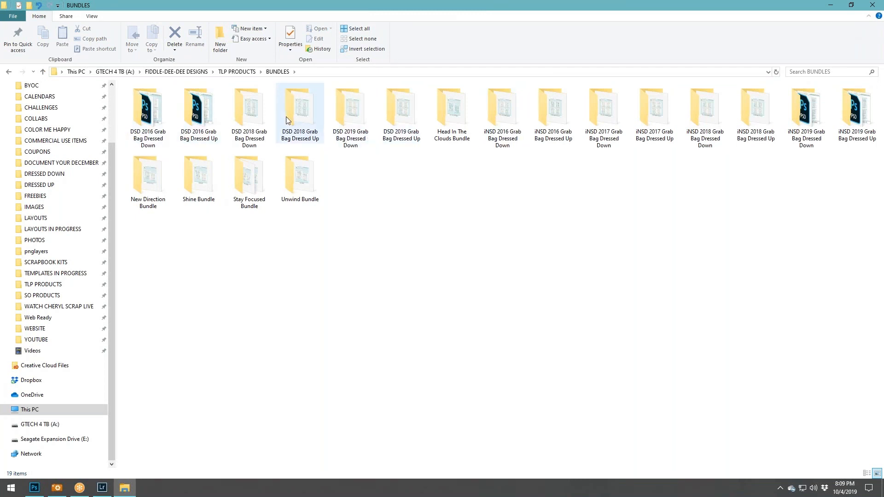
pyautogui.click(402, 114)
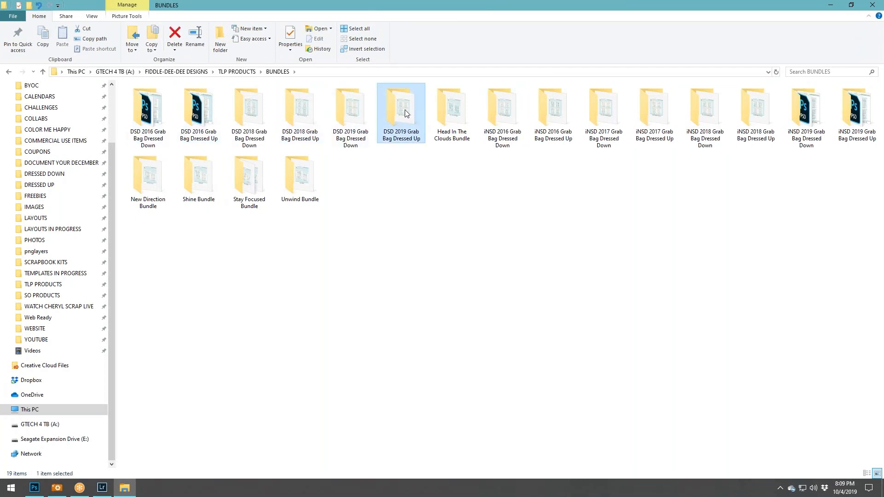
pyautogui.press('Left')
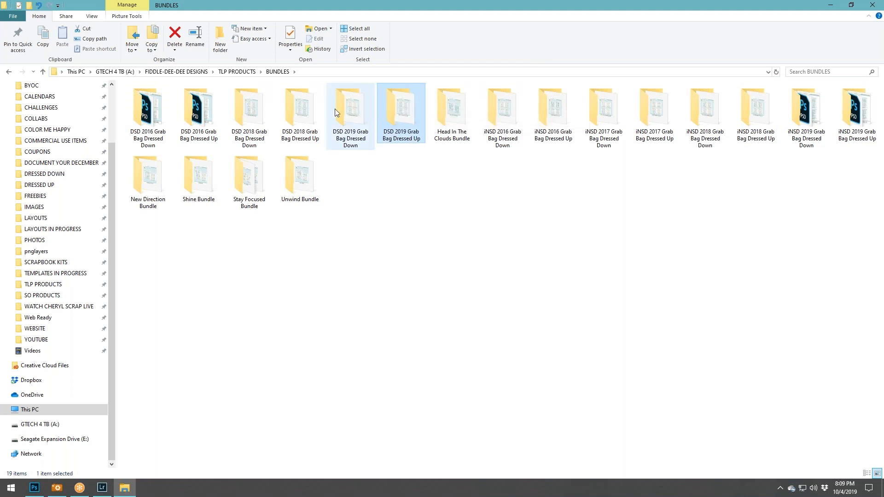
pyautogui.doubleClick(404, 107)
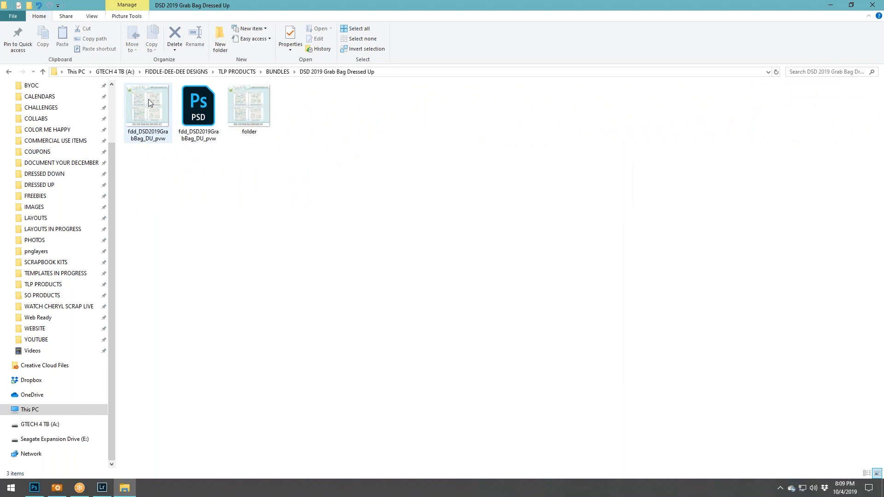
pyautogui.doubleClick(148, 99)
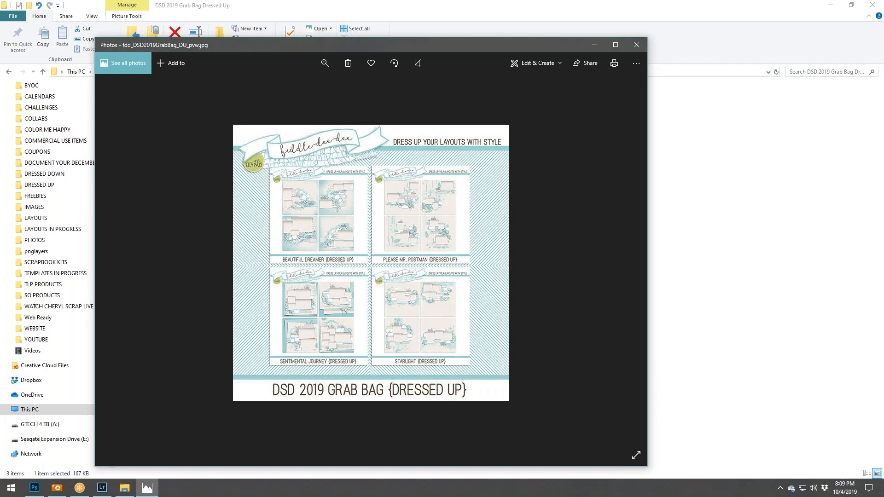
pyautogui.click(637, 48)
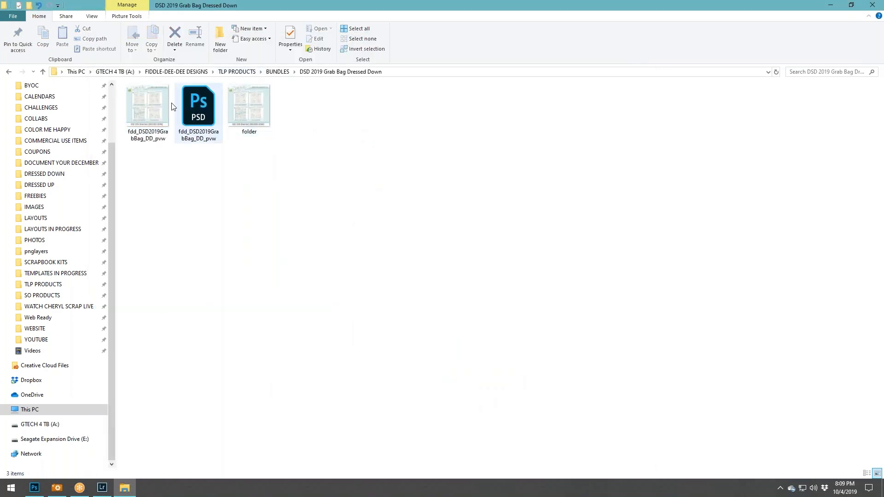
# - View the fdd_DSD2019GrabBag_DD_pvw preview image of the Dressed Down grab bag, and close it and the folder window
pyautogui.doubleClick(165, 102)
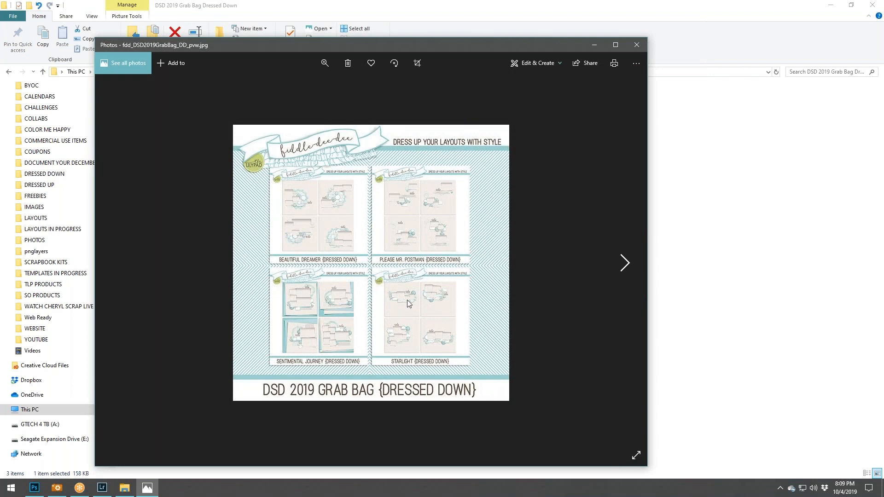
pyautogui.click(637, 47)
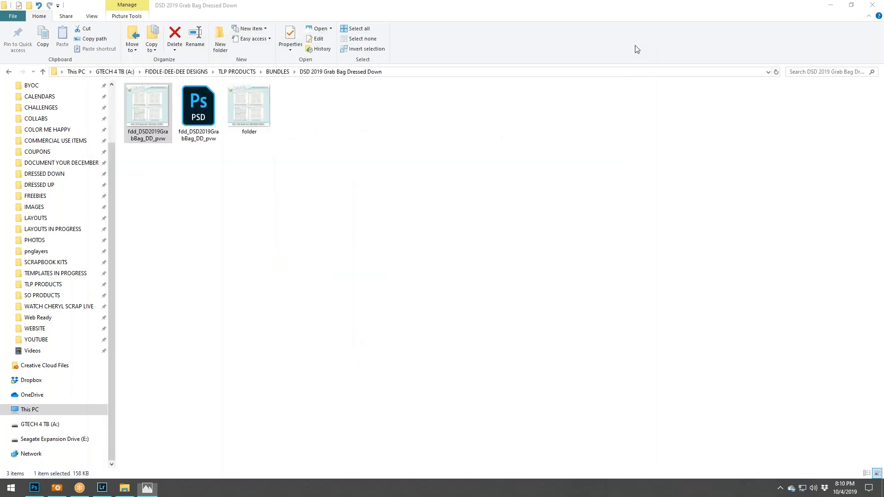
pyautogui.click(872, 6)
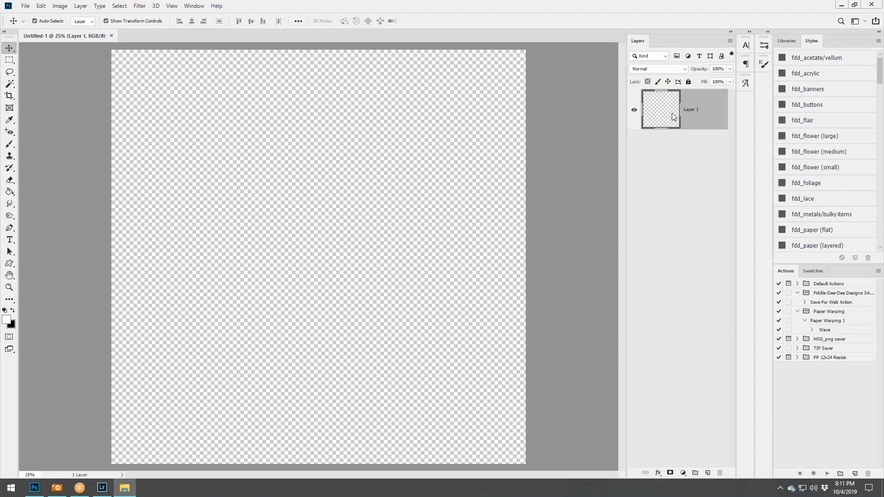
# - Open fdd_BabyYoureAStar_DU_tp1.psd and fdd_BabyYoureAStar_DD_tp1.psd in Photoshop, compare the two templates, and close both without changes
pyautogui.moveTo(672, 116); pyautogui.dragTo(528, 33)
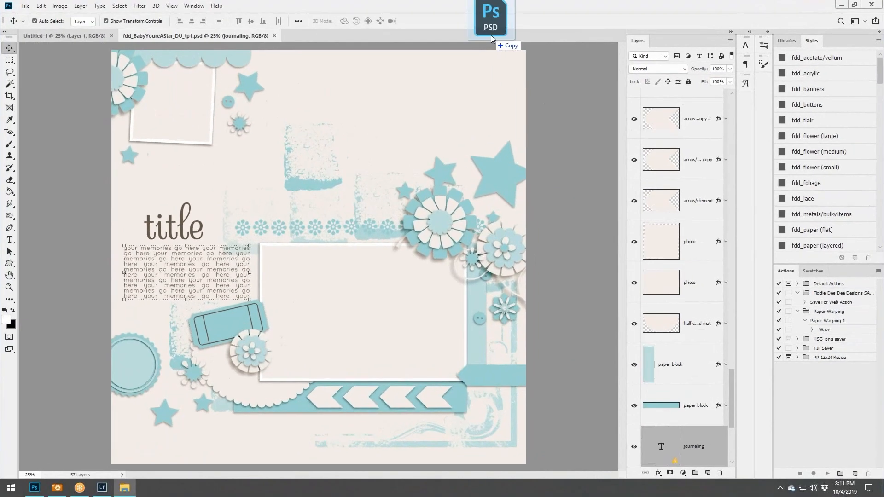
pyautogui.moveTo(824, 20); pyautogui.dragTo(487, 41)
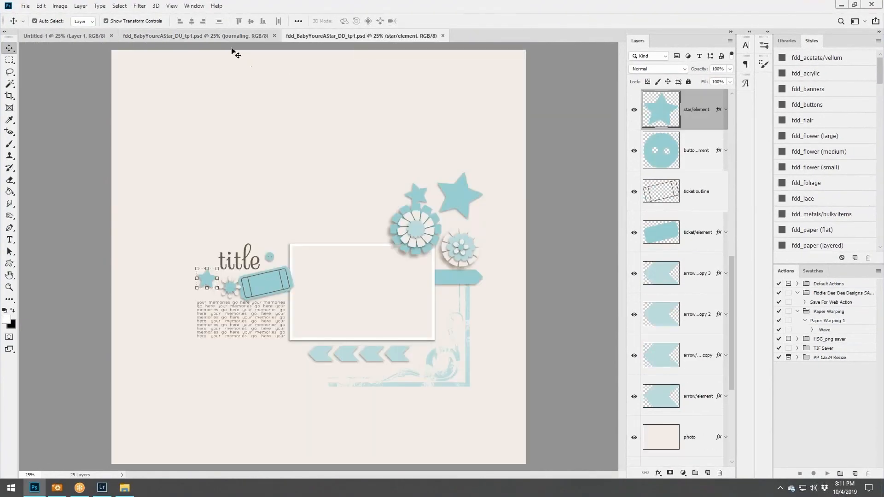
pyautogui.click(206, 38)
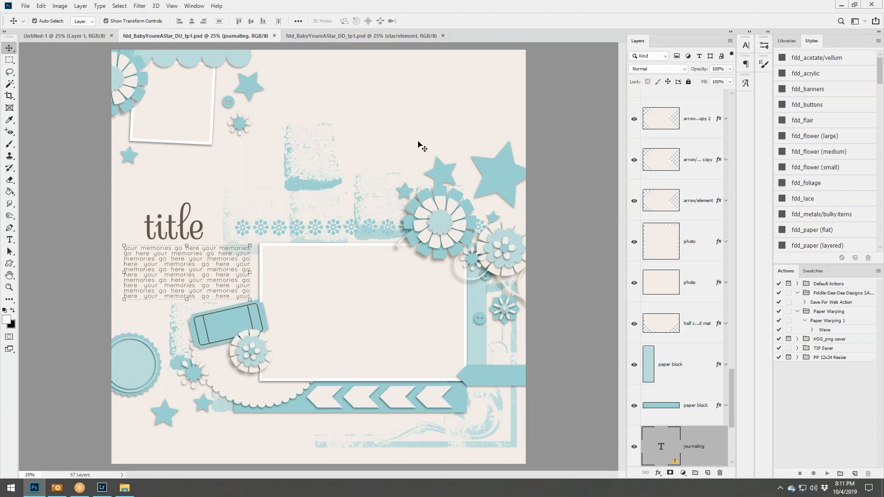
pyautogui.click(368, 39)
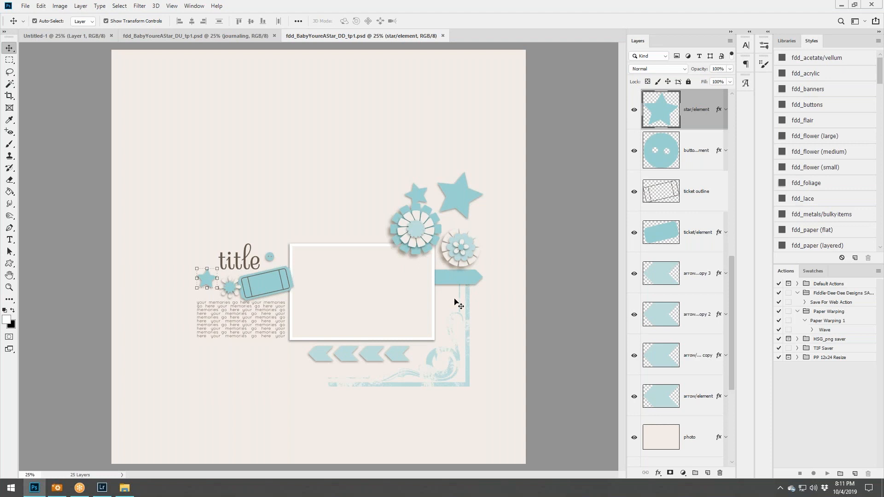
pyautogui.click(227, 36)
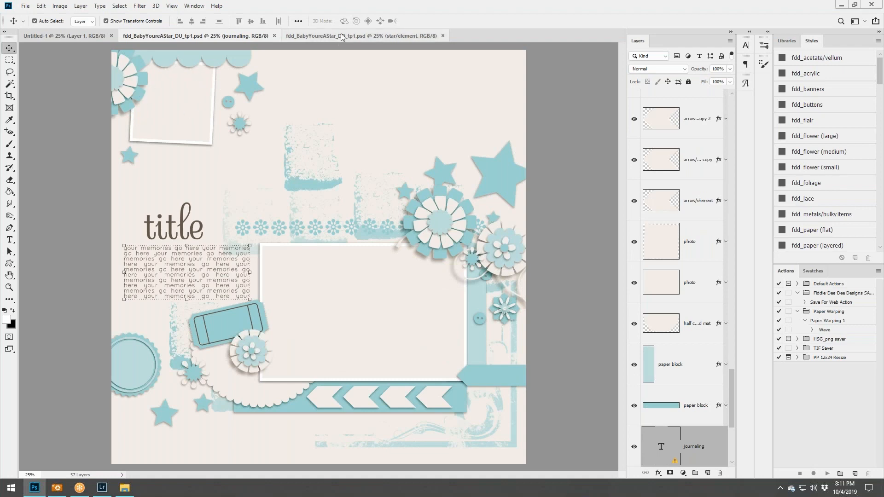
pyautogui.click(361, 36)
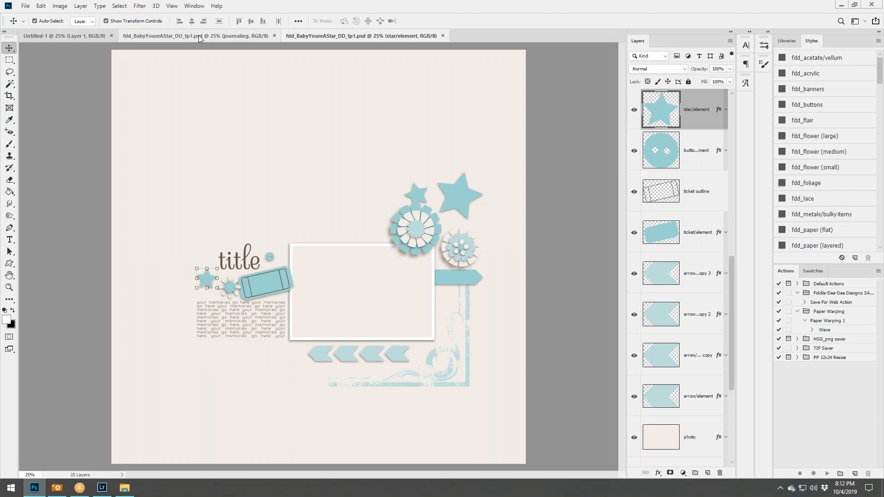
pyautogui.click(443, 36)
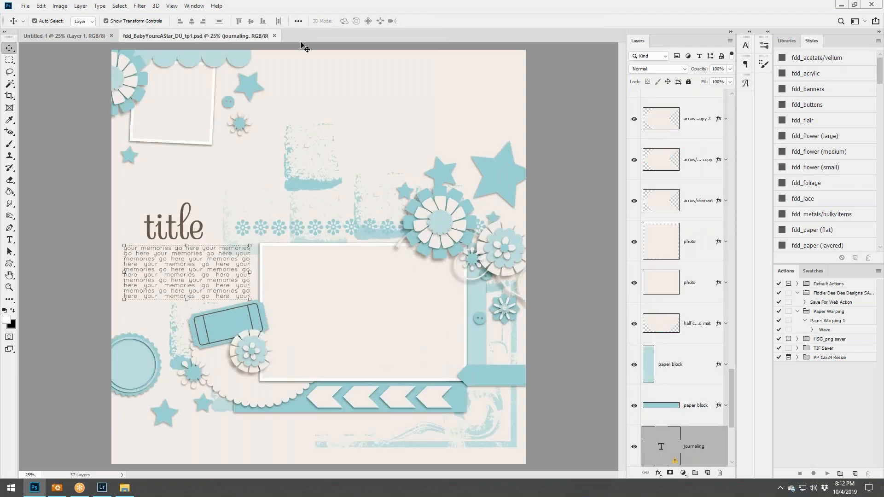
pyautogui.click(274, 36)
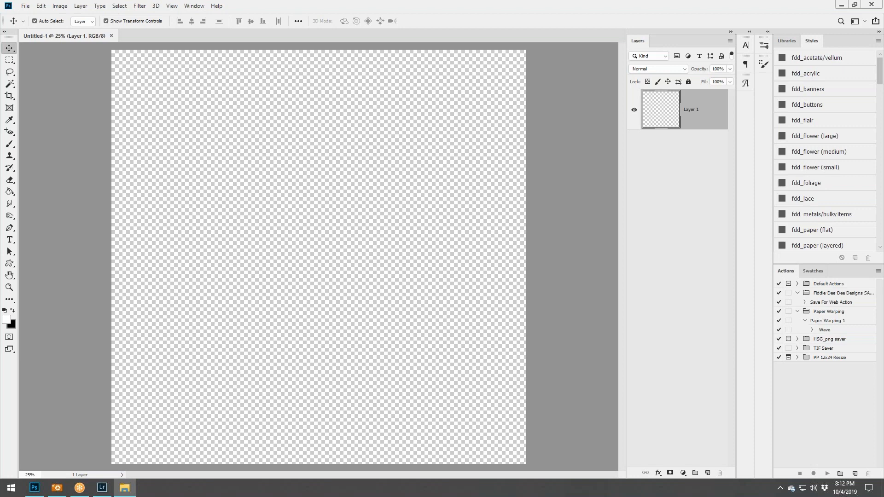
# - Open fdd_PumpkinParty2_DU_pvw.psd and fdd_PumpkinParty2_DD_pvw.psd in Photoshop and compare the dressed up and dressed down previews
pyautogui.moveTo(563, 2); pyautogui.dragTo(560, 31)
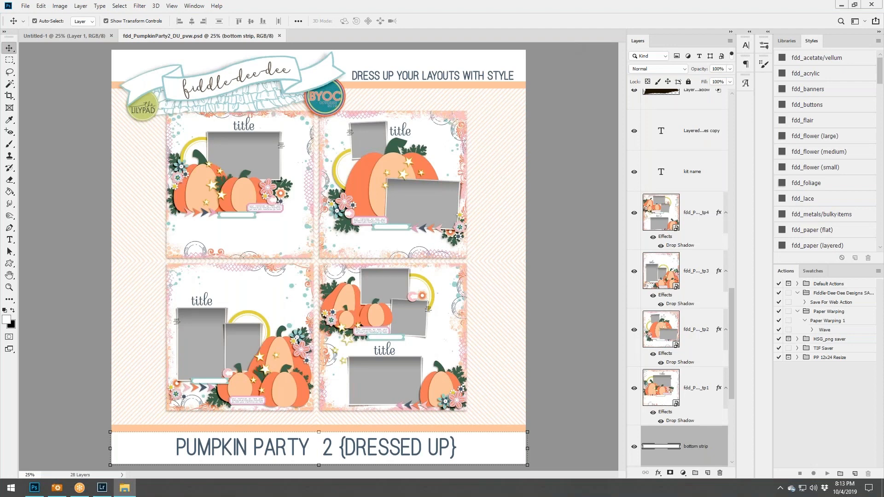
pyautogui.moveTo(883, 64); pyautogui.dragTo(514, 31)
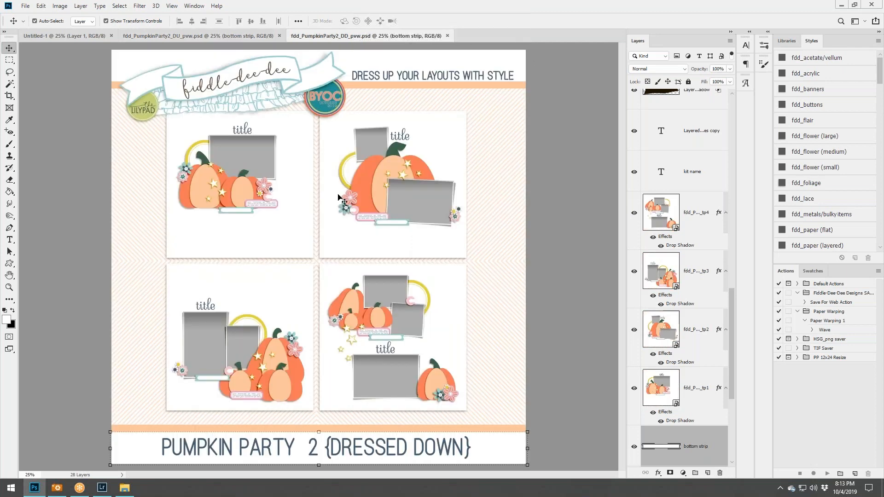
pyautogui.click(238, 34)
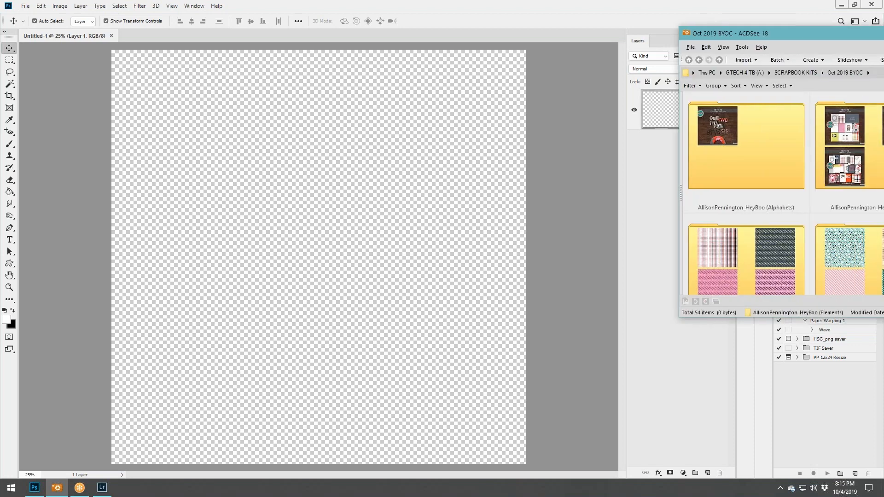
# - Maximize the ACDSee window showing Oct 2019 BYOC and browse the HeyBoo alphabet preview and Elements folder
pyautogui.moveTo(883, 37); pyautogui.dragTo(440, 70)
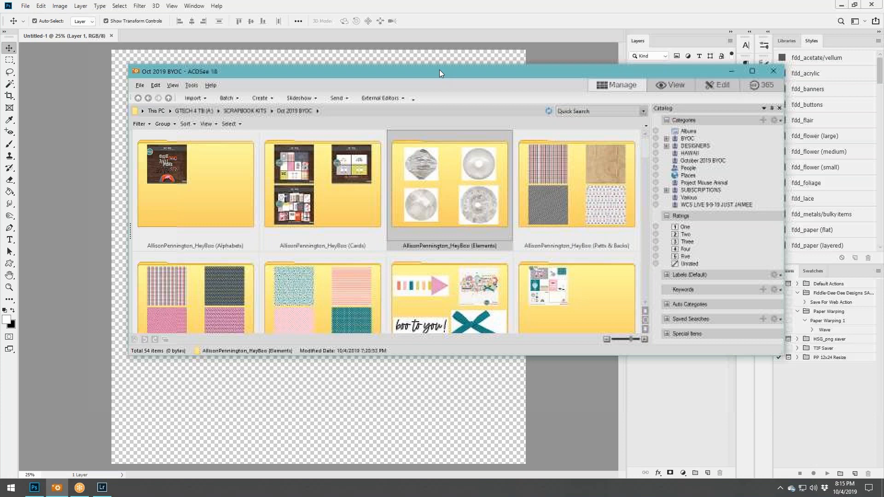
pyautogui.click(747, 71)
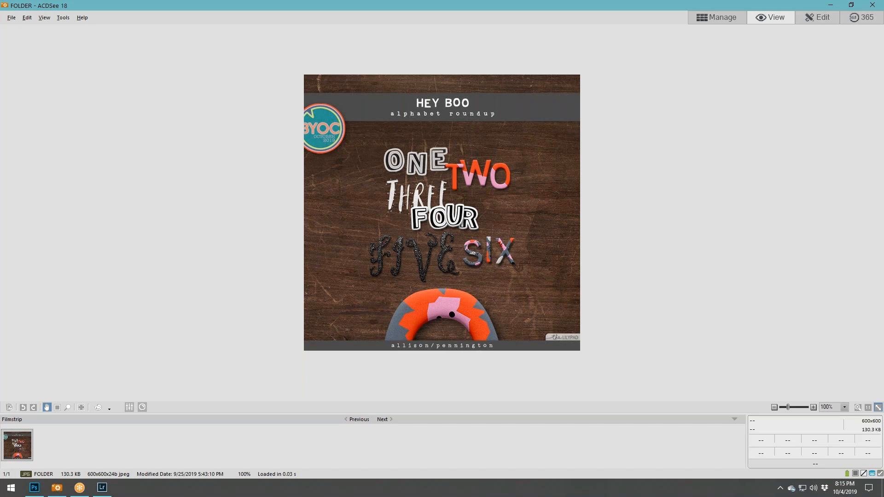
pyautogui.doubleClick(459, 275)
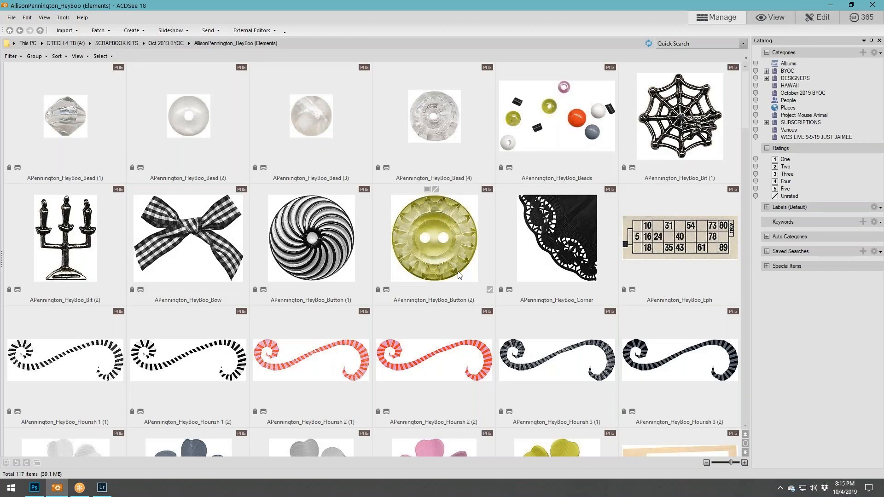
pyautogui.scroll(-5, 458, 272)
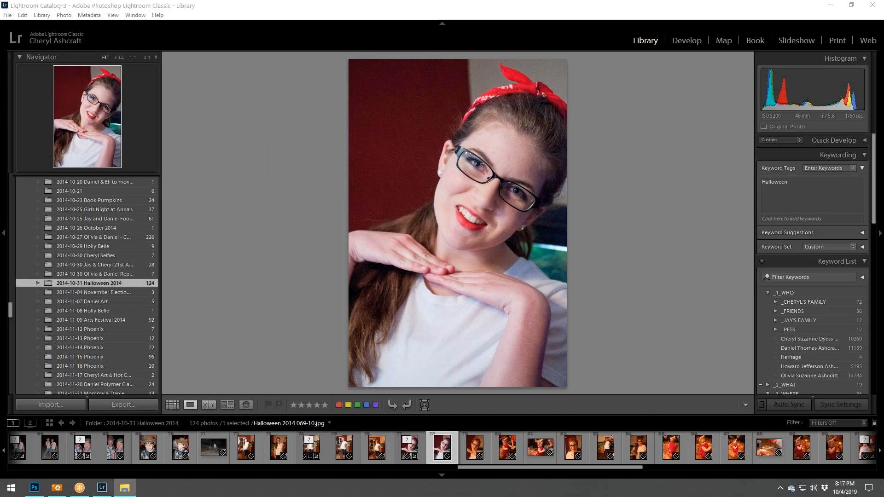
# - In Lightroom, look through the dated folders under PHOTOS and the yearly folders under LAYOUTS
pyautogui.scroll(10, 62, 253)
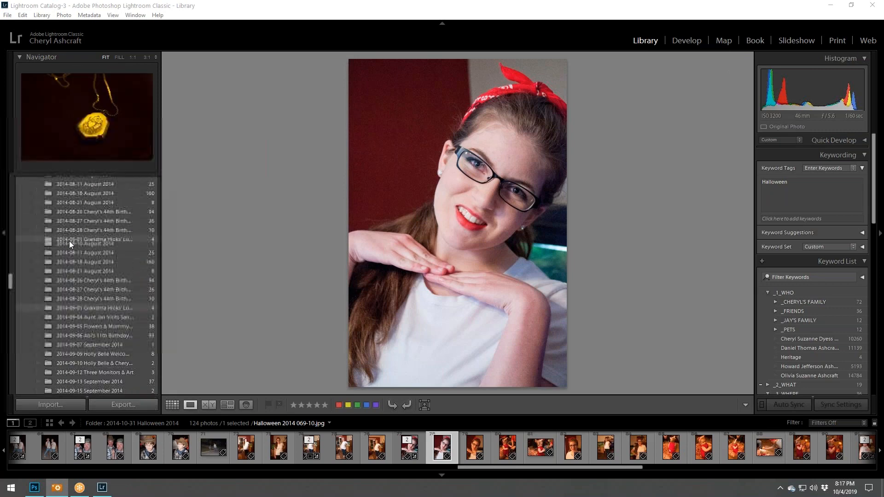
pyautogui.scroll(15, 69, 242)
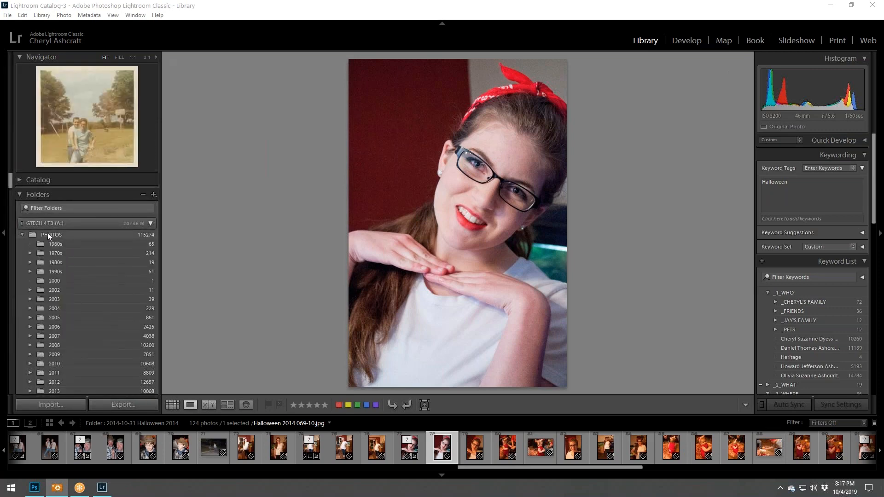
pyautogui.scroll(-4, 48, 236)
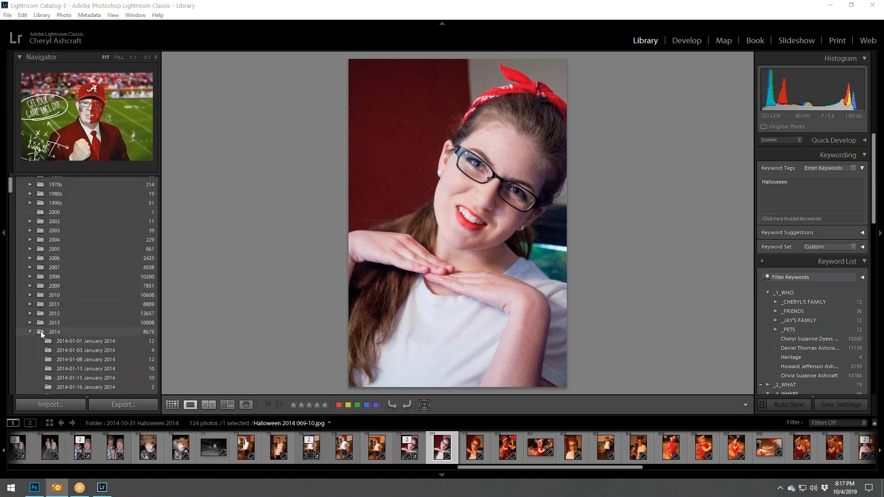
pyautogui.scroll(-9, 59, 322)
pyautogui.scroll(9, 82, 293)
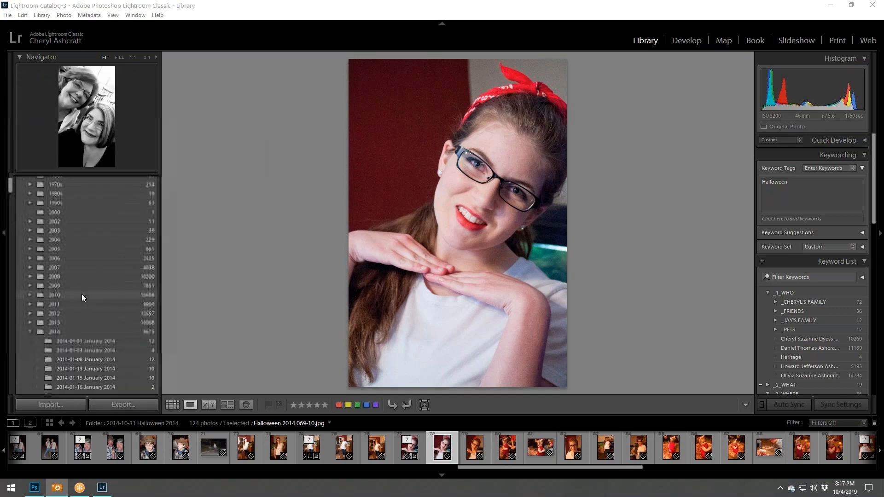
pyautogui.scroll(-20, 81, 293)
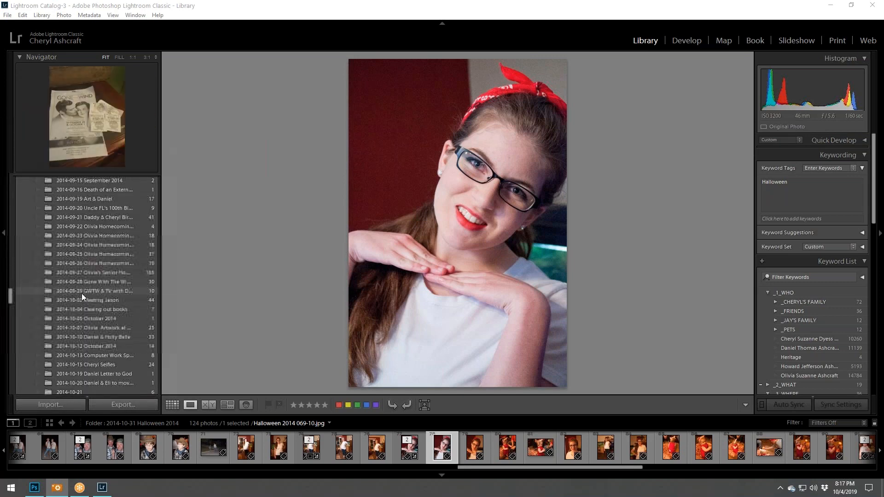
pyautogui.scroll(15, 82, 294)
pyautogui.scroll(-10, 82, 294)
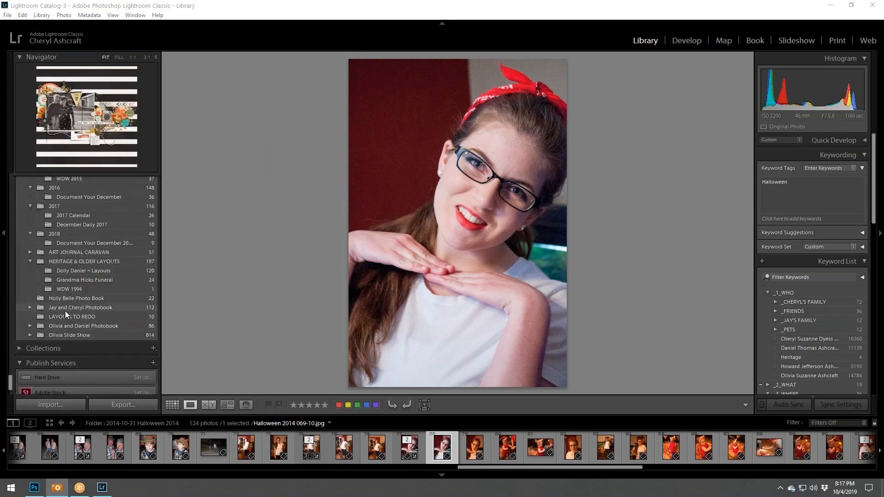
pyautogui.scroll(-2, 65, 311)
pyautogui.scroll(6, 65, 311)
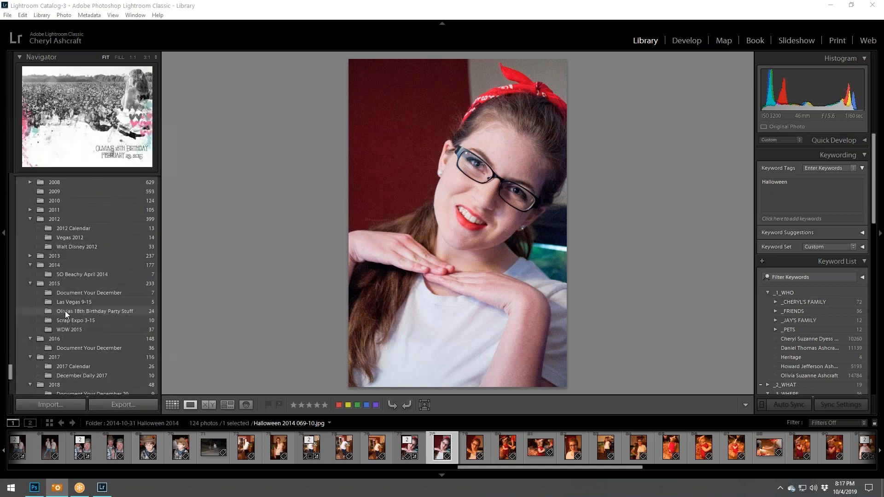
# - Collapse the 2014 folder under LAYOUTS and show its scrapbook layouts as a thumbnail grid
pyautogui.scroll(3, 65, 311)
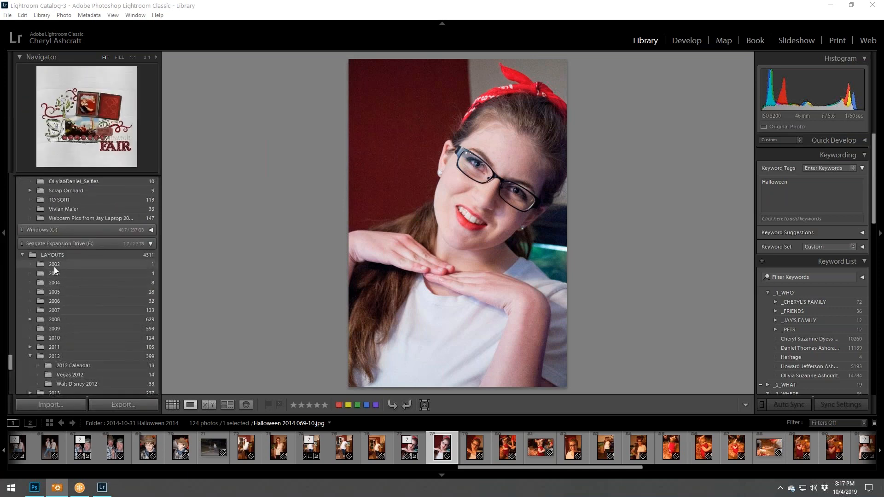
pyautogui.scroll(-3, 51, 358)
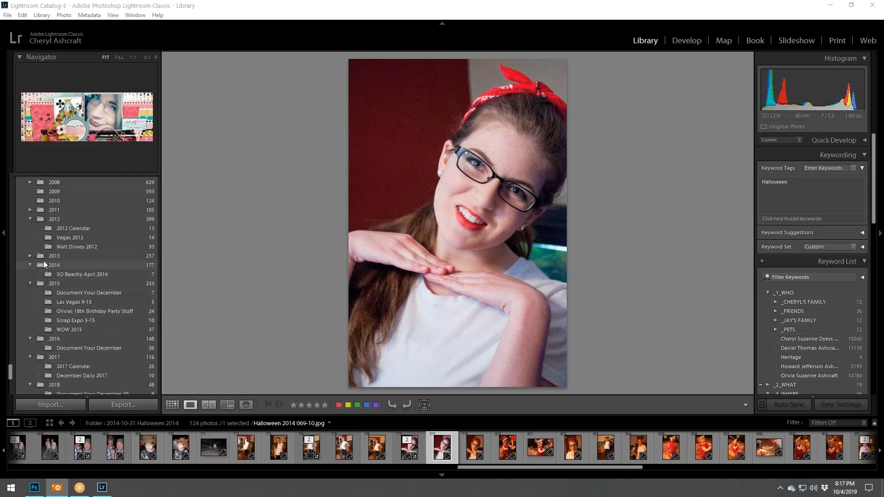
pyautogui.click(31, 265)
pyautogui.click(56, 267)
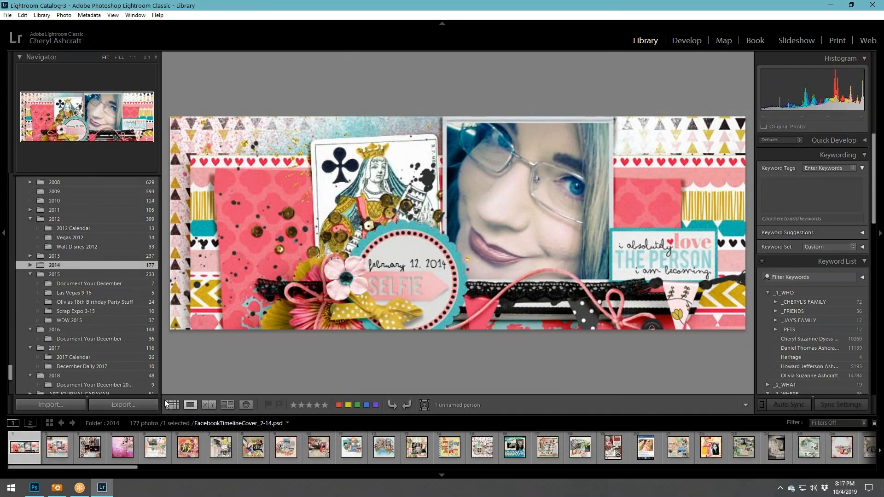
pyautogui.press('g')
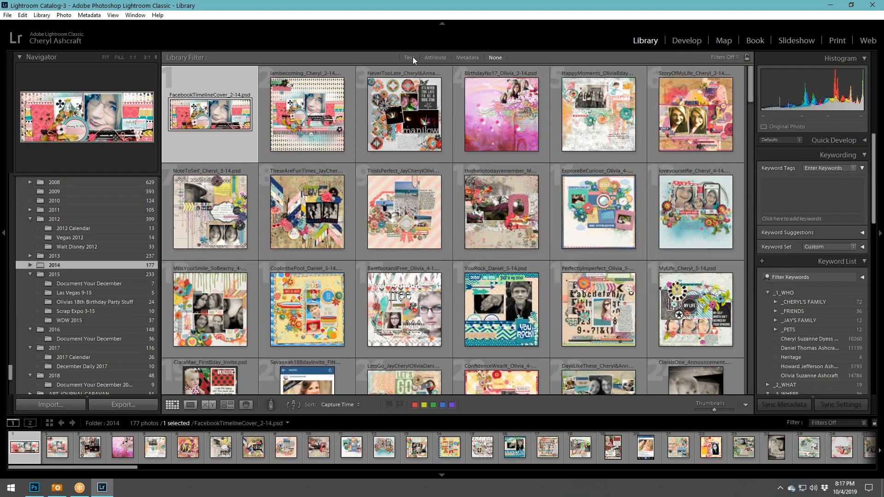
# - Filter the 2014 layouts by a family member's first name as keyword, and show the layouts in the 2015 folder
pyautogui.click(422, 56)
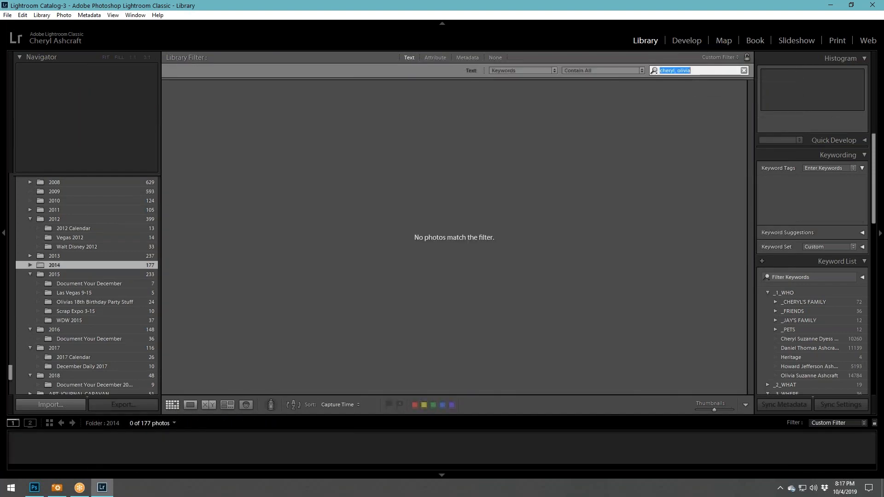
pyautogui.write('olivia')
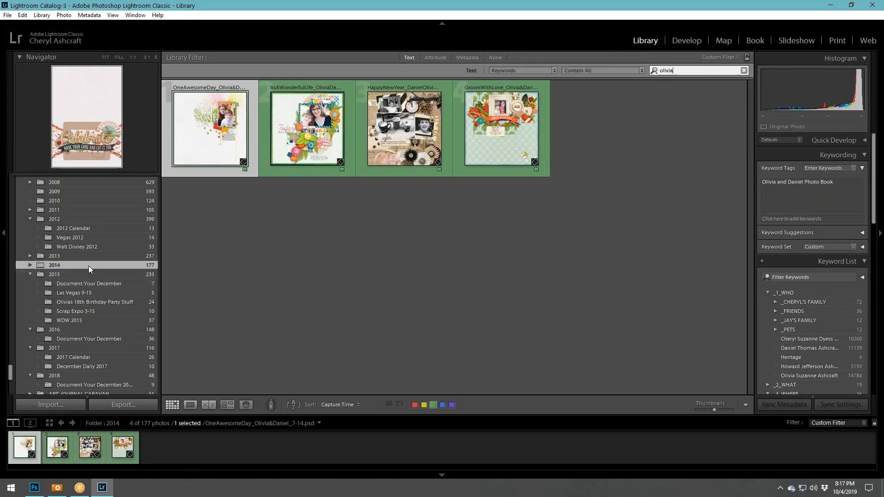
pyautogui.click(28, 265)
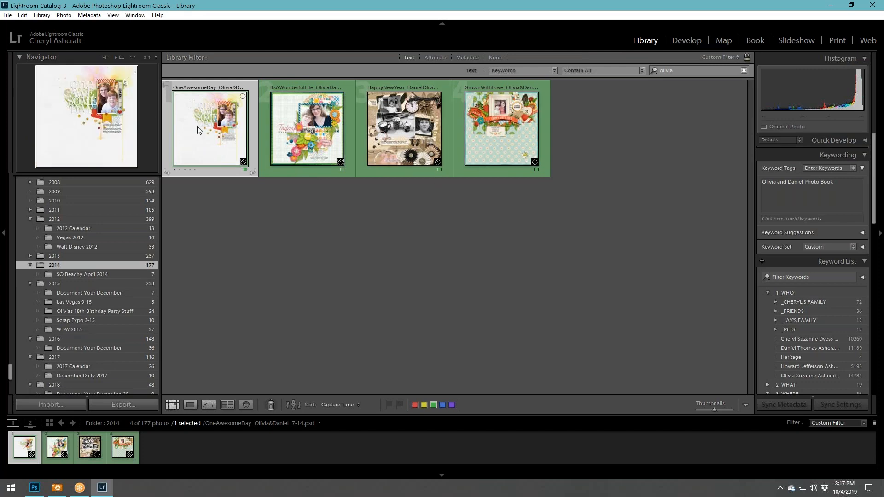
pyautogui.click(70, 286)
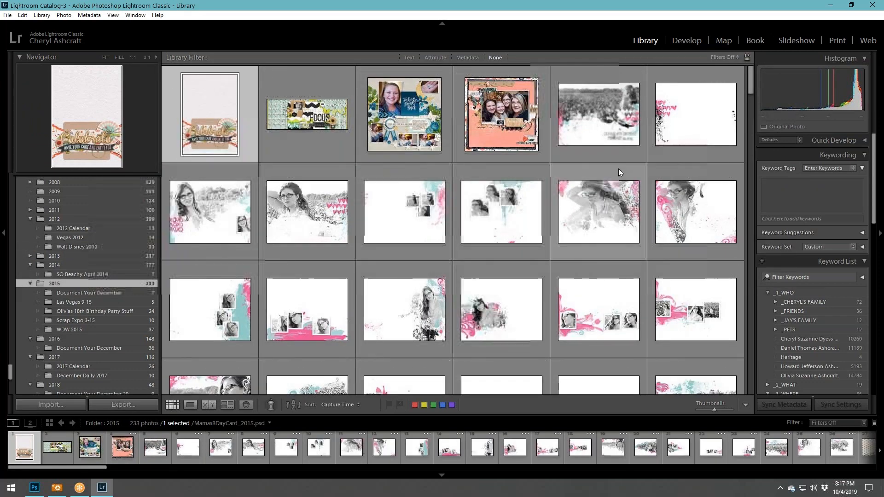
# - Find the portrait Halloween 2014 069.NEF in the 2014-10-31 Halloween 2014 folder and open it in a large view
pyautogui.scroll(5, 79, 261)
pyautogui.scroll(10, 79, 262)
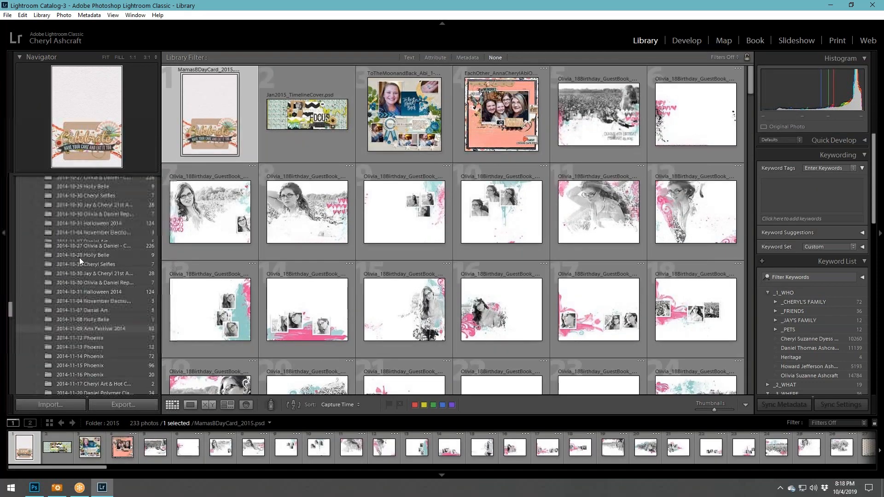
pyautogui.scroll(3, 79, 258)
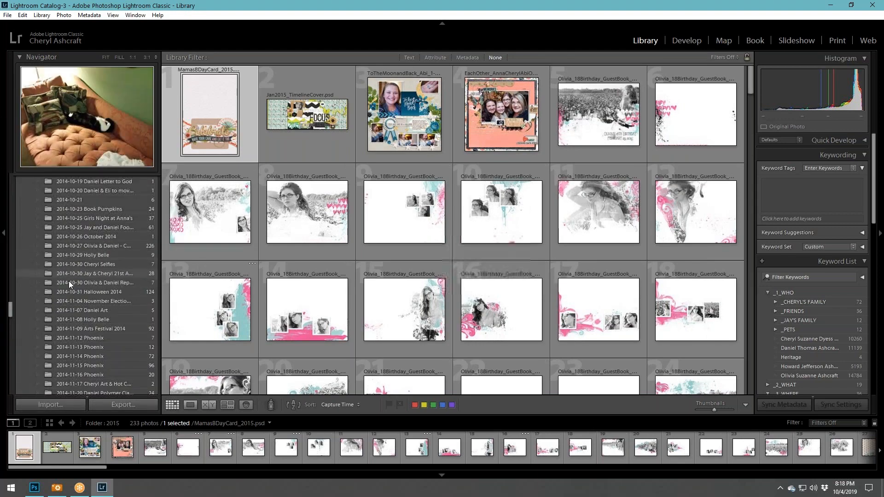
pyautogui.click(76, 291)
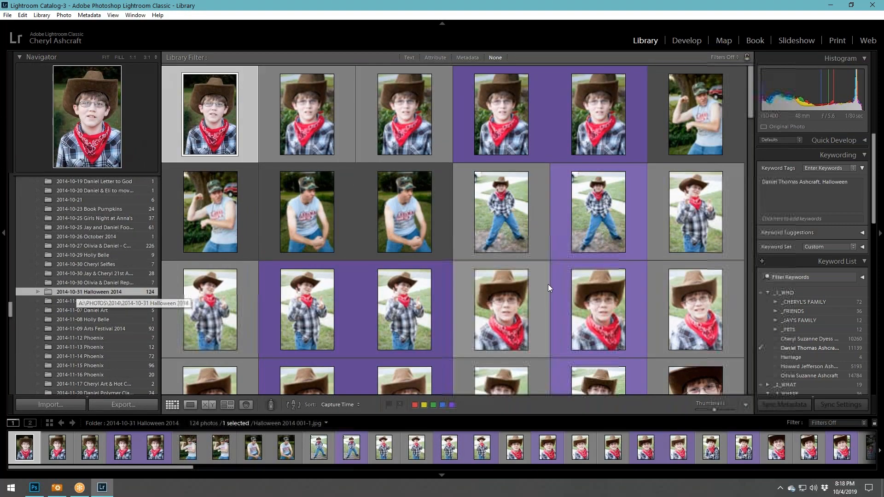
pyautogui.scroll(-5, 548, 285)
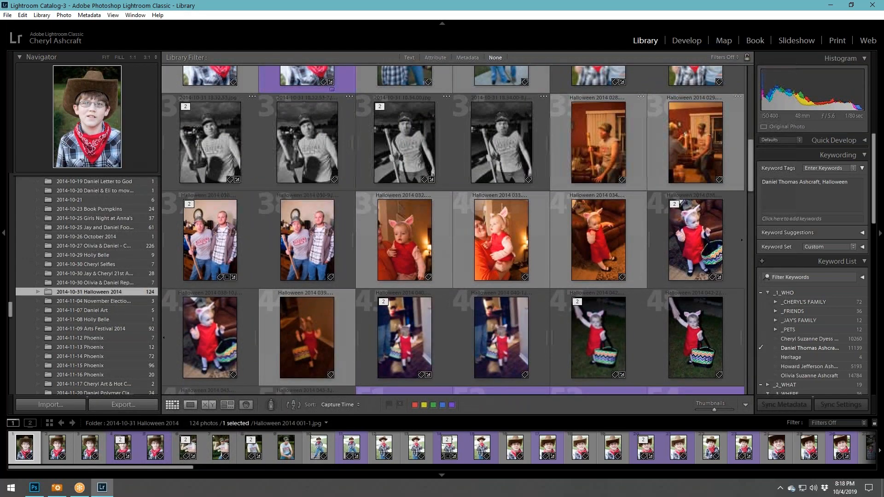
pyautogui.scroll(2, 643, 272)
pyautogui.scroll(-8, 643, 271)
pyautogui.doubleClick(642, 272)
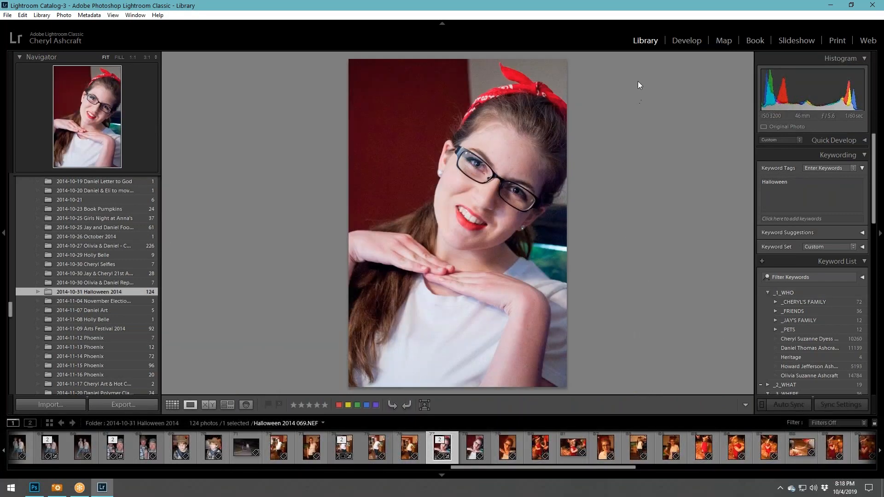
# - Develop Halloween 2014 069.NEF with exposure +1.29 and white balance temperature 2950
pyautogui.click(686, 40)
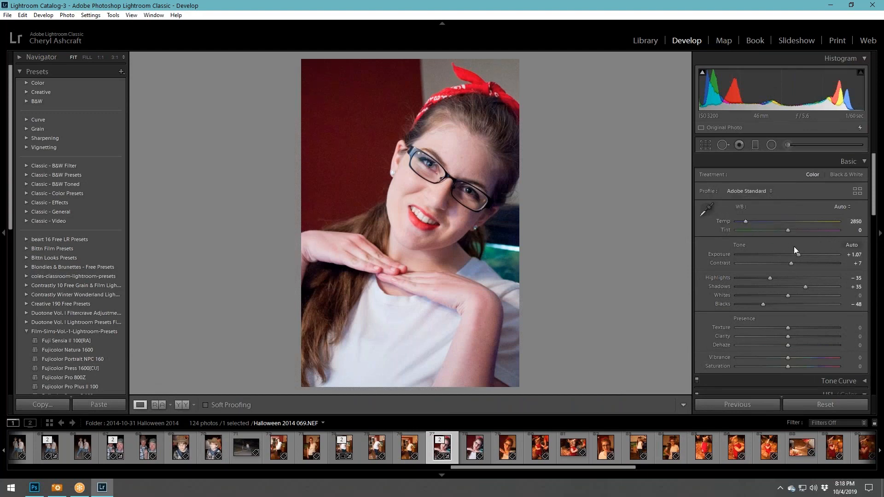
pyautogui.moveTo(800, 255); pyautogui.dragTo(802, 253)
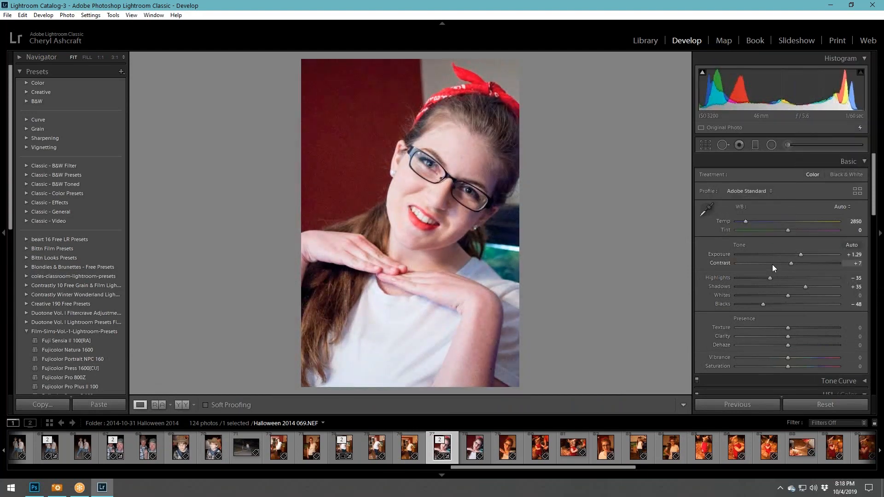
pyautogui.moveTo(746, 222); pyautogui.dragTo(747, 220)
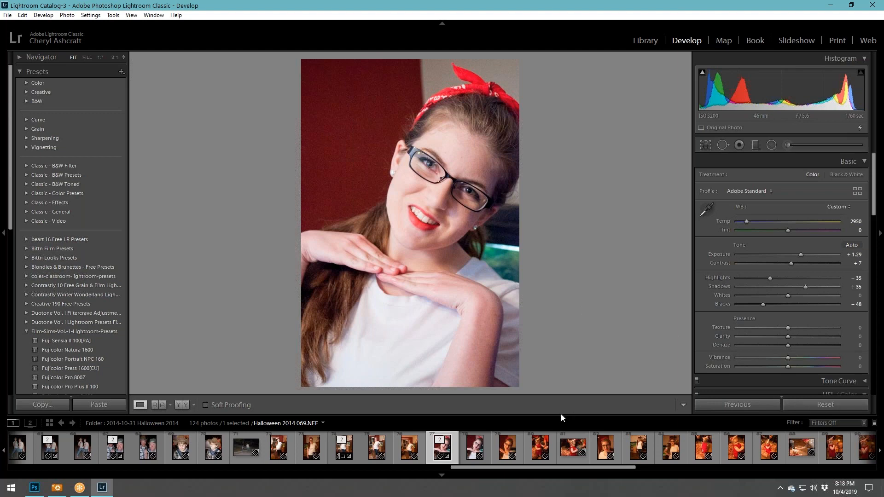
pyautogui.click(488, 450)
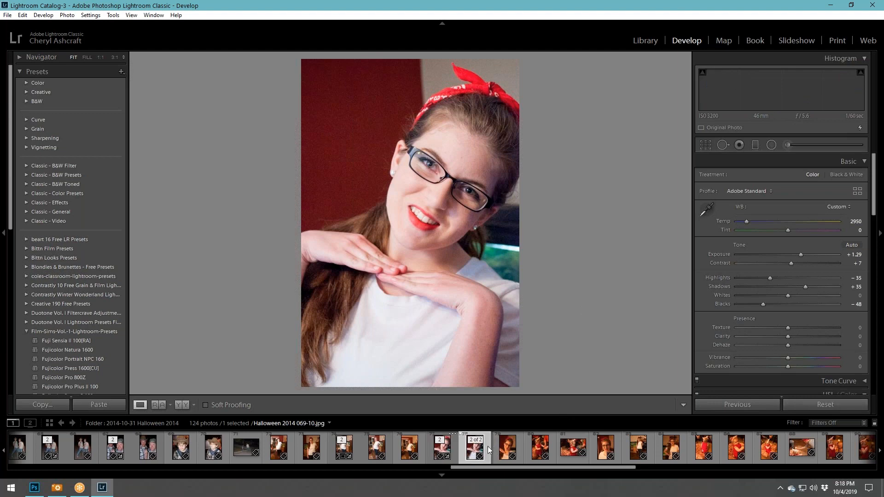
pyautogui.click(449, 454)
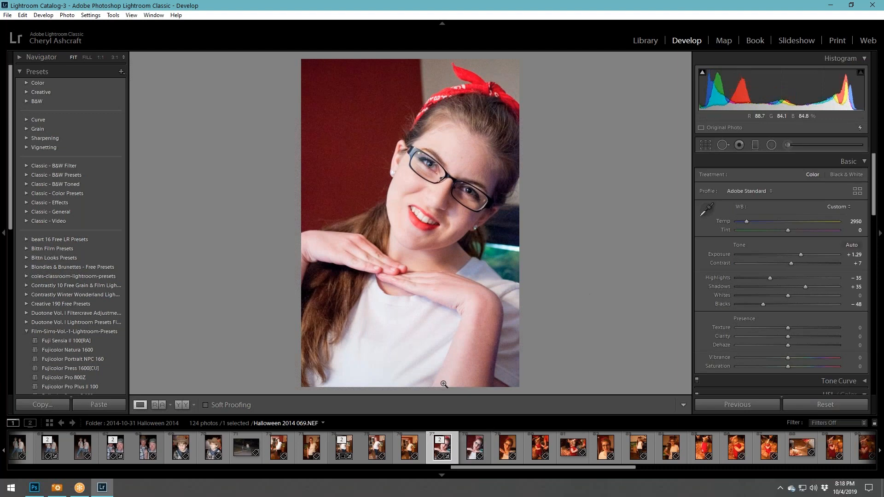
# - Export the adjusted portrait Halloween 2014 069.NEF as a separate file
pyautogui.rightClick(444, 439)
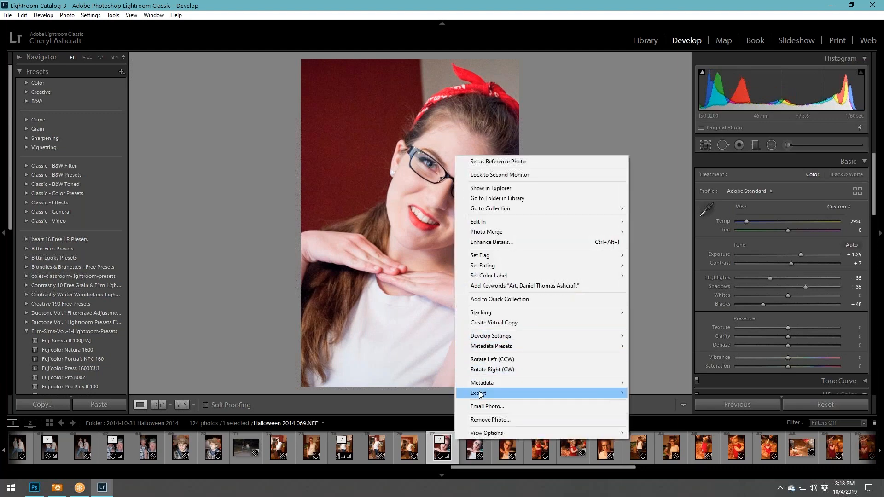
pyautogui.moveTo(479, 393)
pyautogui.click(681, 393)
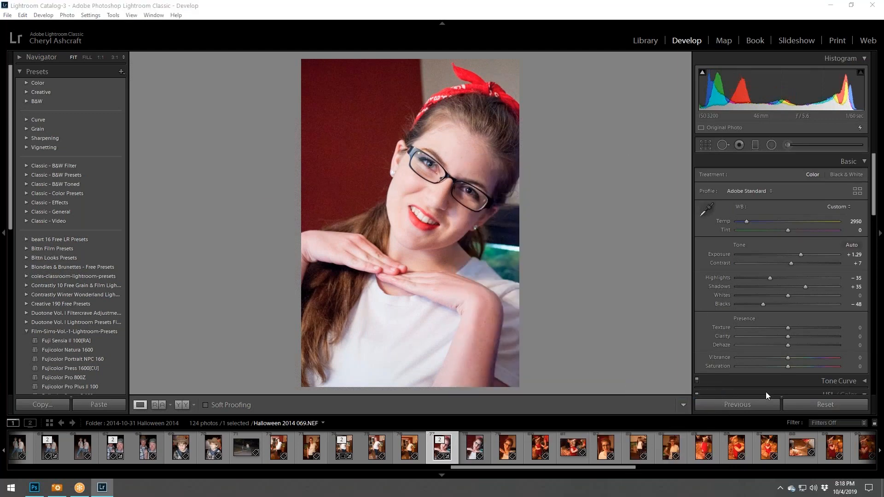
pyautogui.click(615, 448)
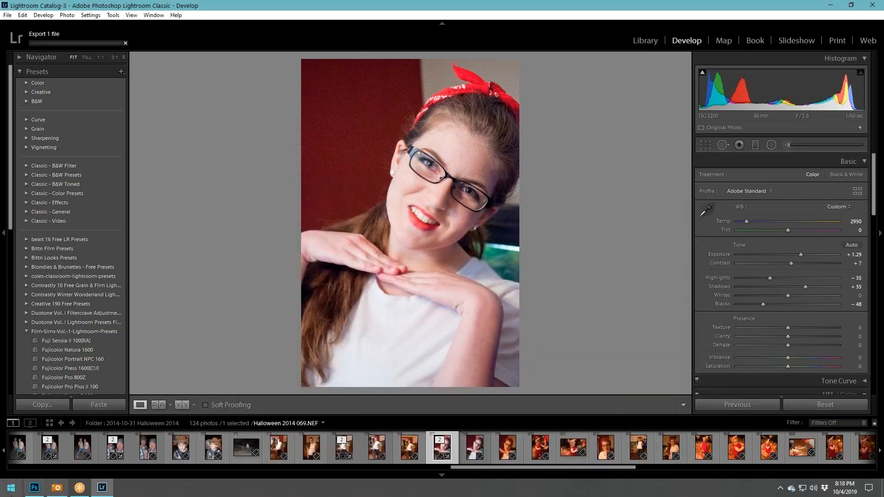
pyautogui.moveTo(32, 487)
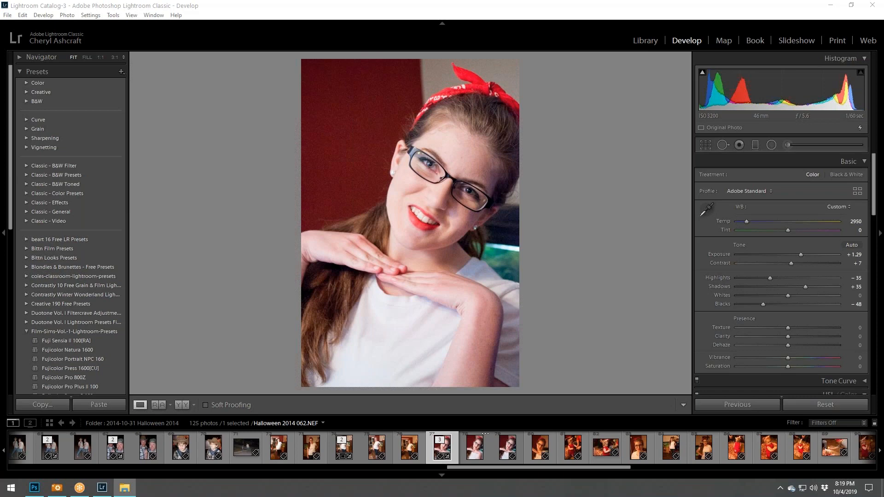
# - Switch to Photoshop, scale the placed Halloween 2014 069-1 photo to about 55.5% and position it in the page's upper right area
pyautogui.hotkey('alt', 'Tab')
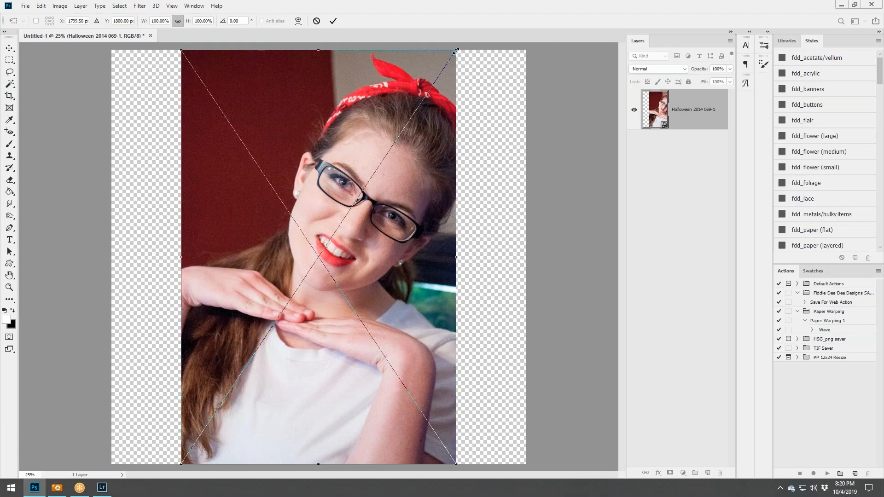
pyautogui.moveTo(455, 51); pyautogui.dragTo(354, 220)
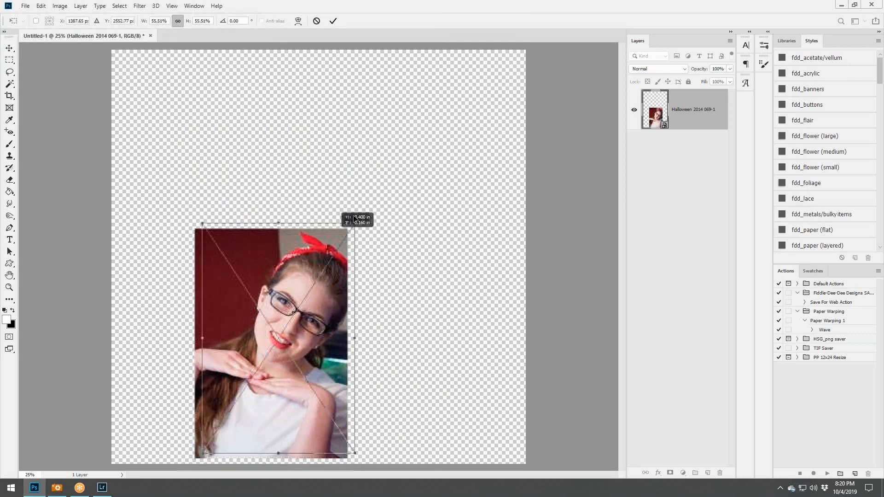
pyautogui.moveTo(355, 220); pyautogui.dragTo(446, 116)
pyautogui.press('Return')
# - Apply the fdd_photoedge+shadow style to the photo and shift it slightly on the page
pyautogui.scroll(-1, 821, 221)
pyautogui.scroll(-3, 822, 221)
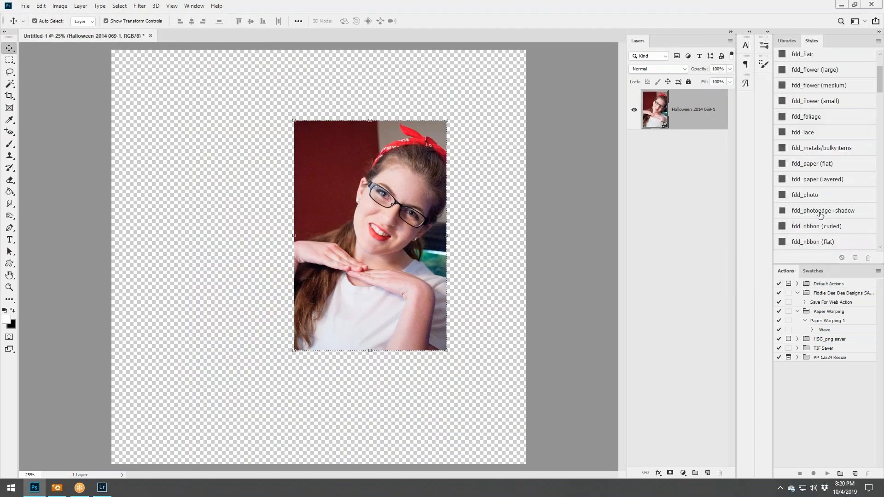
pyautogui.click(822, 212)
pyautogui.moveTo(442, 199)
pyautogui.mouseDown()
pyautogui.moveTo(438, 183)
pyautogui.moveTo(429, 190)
pyautogui.mouseUp()
pyautogui.scroll(-1, 434, 185)
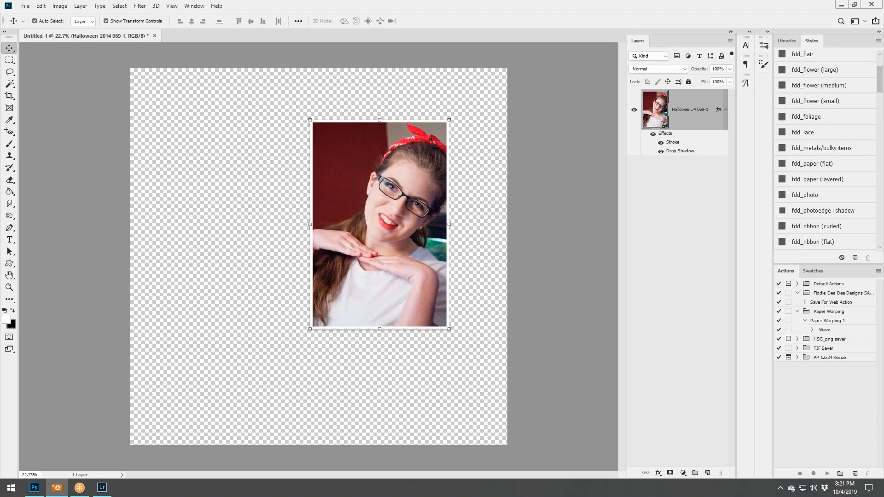
# - Place floral paper APennington_HeyBoo_PB ALT (7) beneath the photo and spiderweb paper APennington_HeyBoo_PB (4) between them, scaled to about 80%
pyautogui.moveTo(756, 256); pyautogui.dragTo(317, 327)
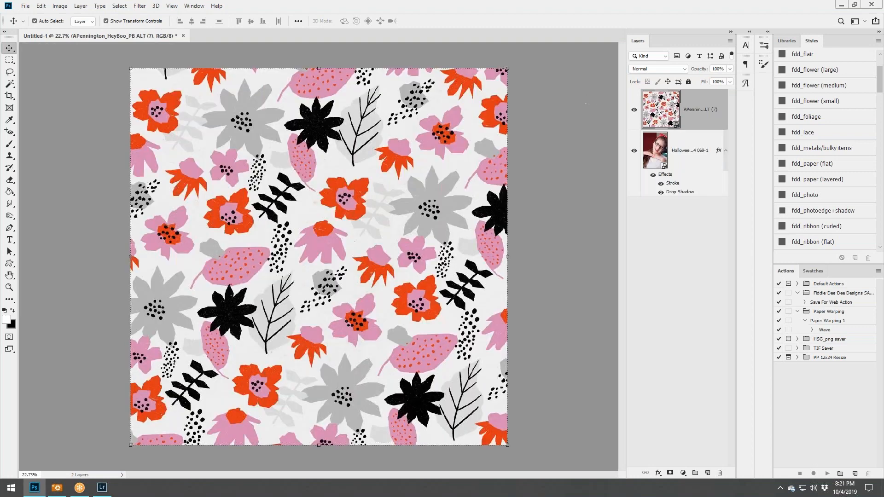
pyautogui.moveTo(682, 109); pyautogui.dragTo(705, 187)
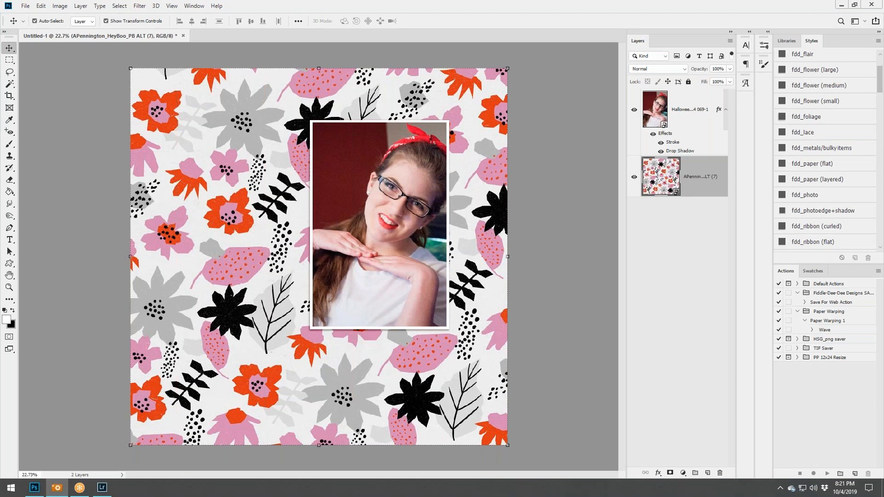
pyautogui.moveTo(883, 197); pyautogui.dragTo(618, 197)
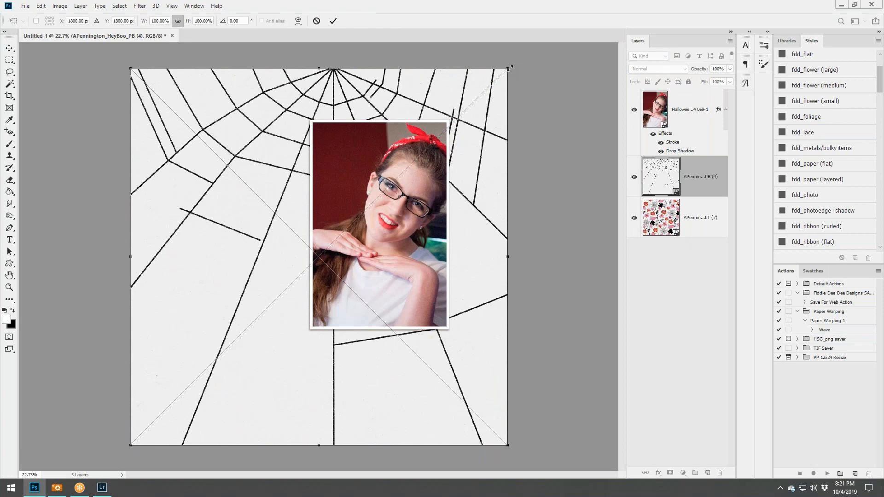
pyautogui.moveTo(165, 21); pyautogui.dragTo(126, 16)
pyautogui.write('8')
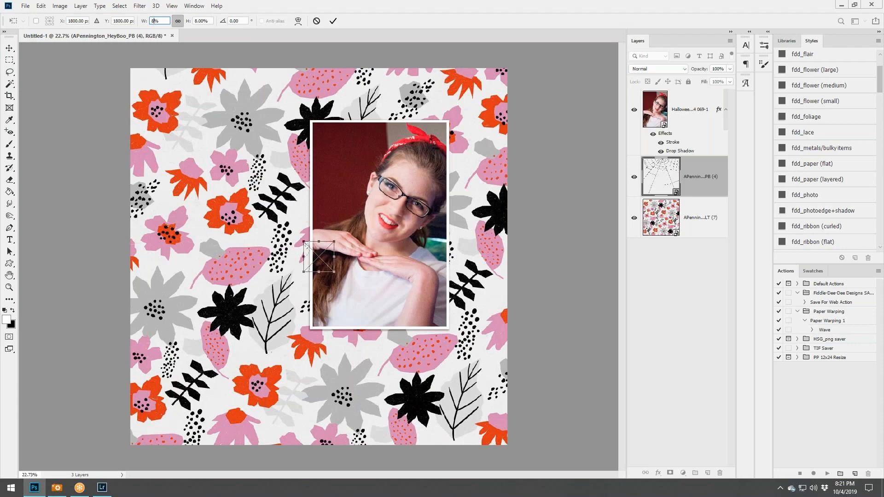
pyautogui.press('Escape')
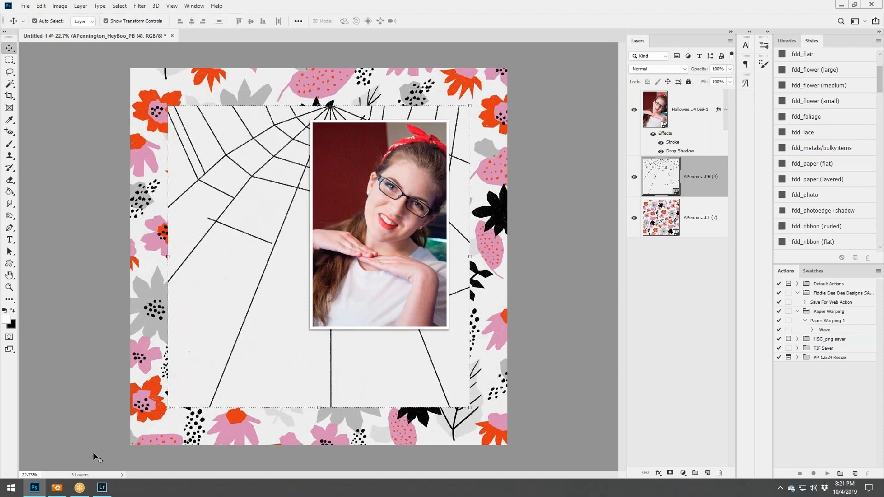
# - Switch to Lightroom, look through other photos in the 2014-10-31 Halloween 2014 folder for alternatives, and close Lightroom
pyautogui.click(103, 494)
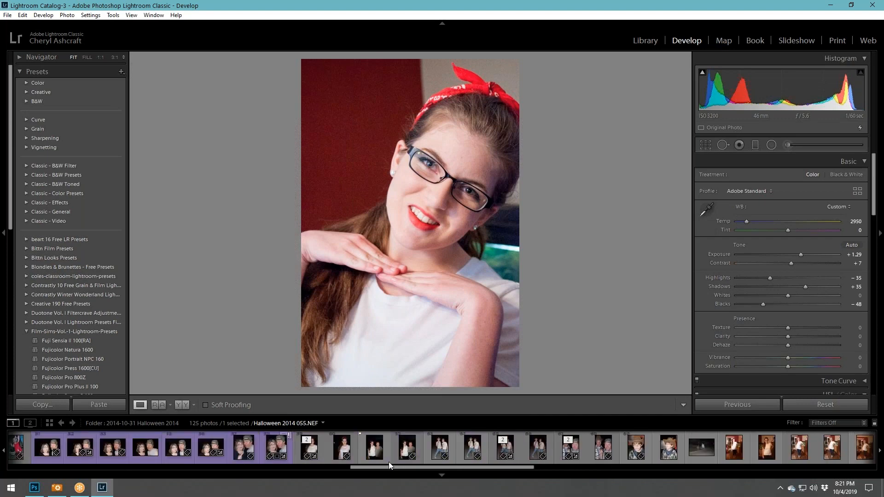
pyautogui.click(737, 449)
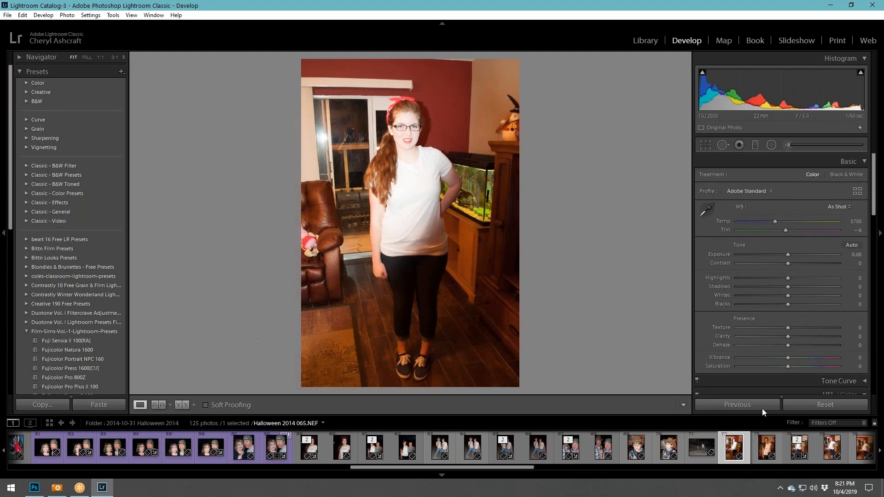
pyautogui.click(780, 448)
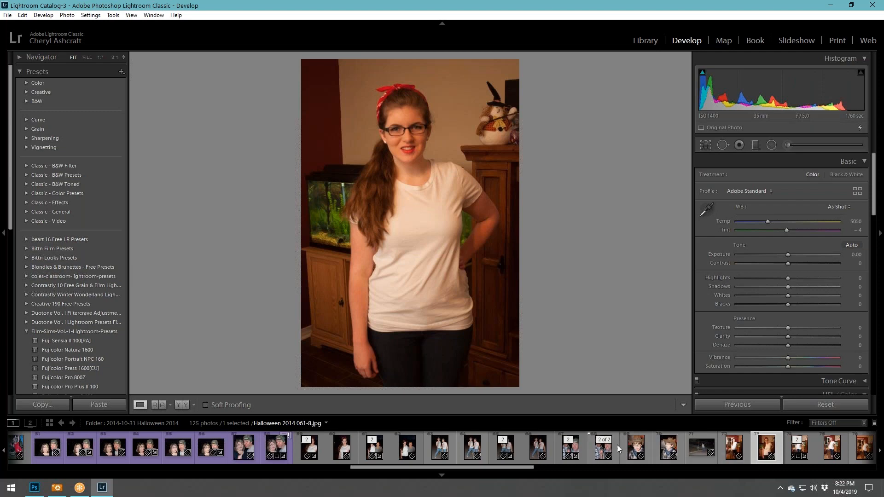
pyautogui.click(594, 440)
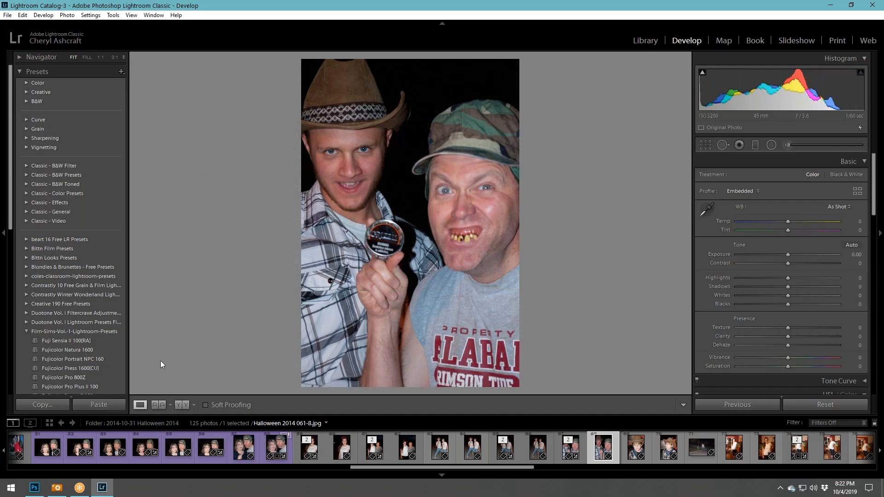
pyautogui.click(357, 449)
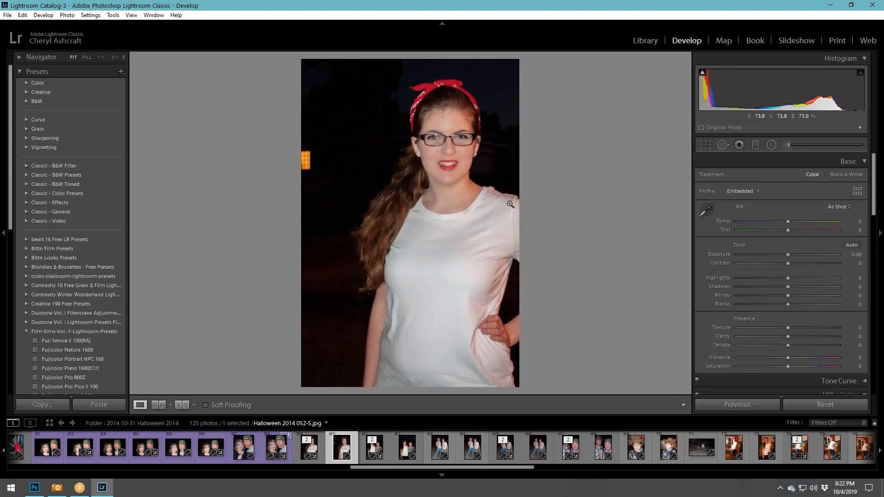
pyautogui.click(875, 6)
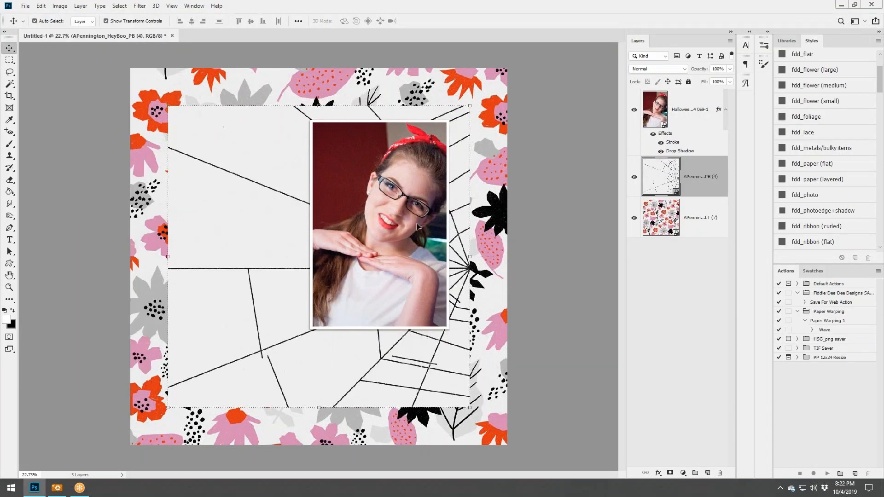
# - Undo the spiderweb paper's rotation and hide the clipped star-patterned paper layer above it
pyautogui.click(43, 5)
pyautogui.click(48, 14)
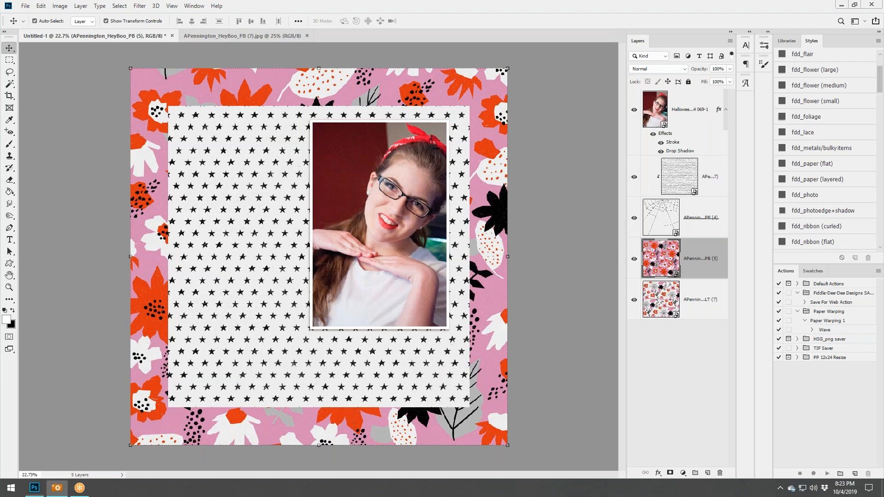
pyautogui.click(634, 178)
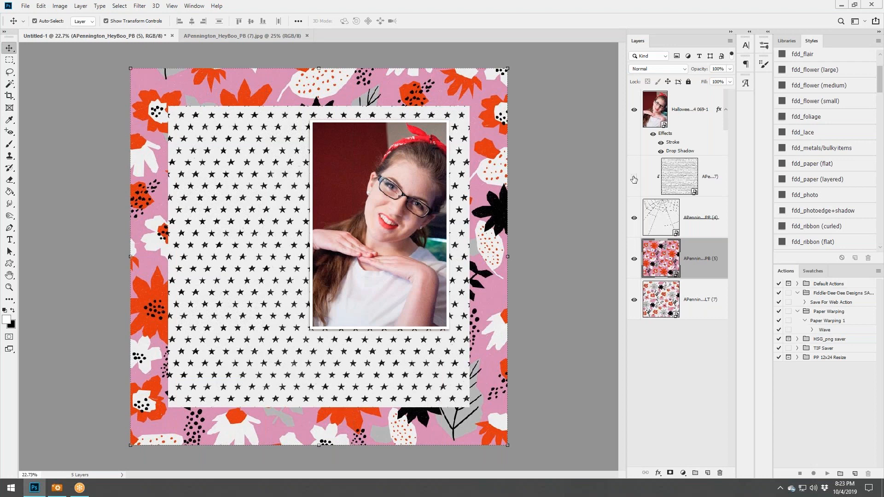
# - Hide the clipped star-patterned paper and move the photo higher and slightly left on the spiderweb paper
pyautogui.click(634, 179)
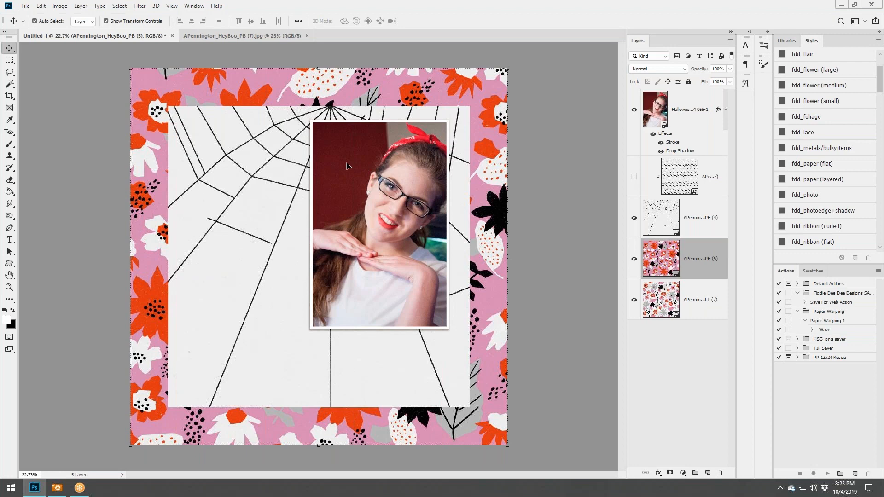
pyautogui.click(347, 166)
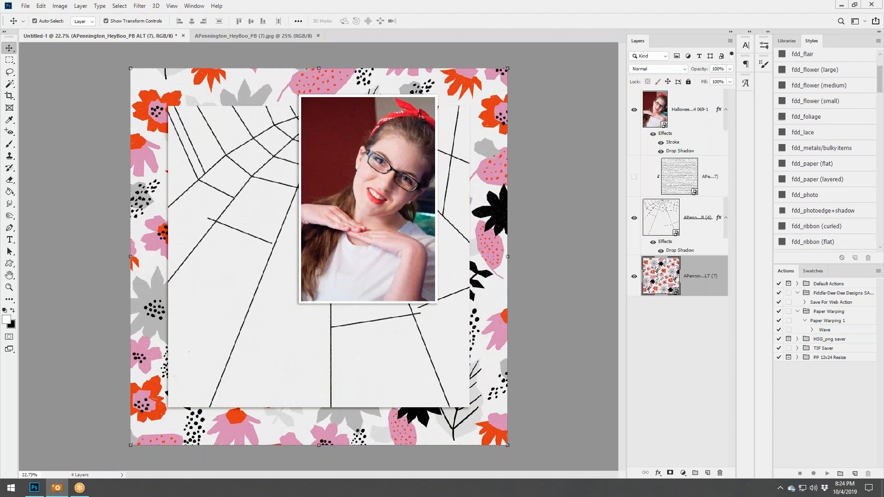
# - Place striped paper APennington_HeyBoo_PB ALT (17) beneath the spiderweb paper, scaled to 85%, with the fdd_paper (layered) style
pyautogui.moveTo(597, 271); pyautogui.dragTo(548, 282)
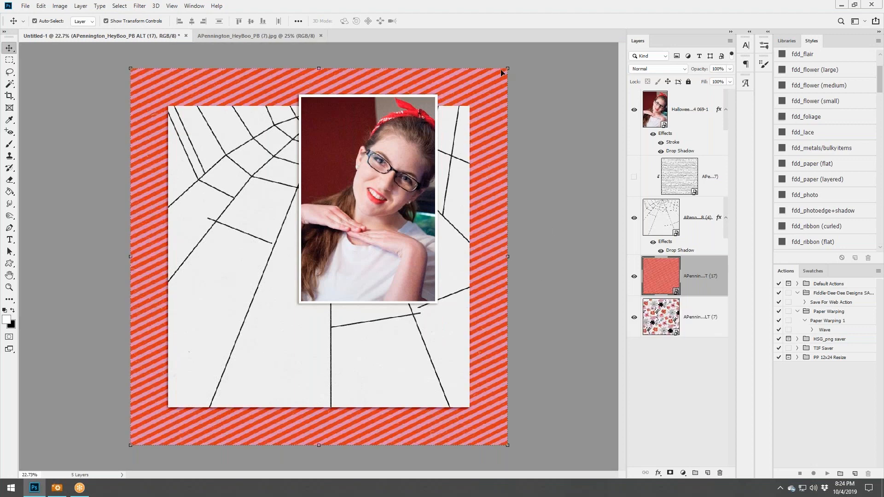
pyautogui.click(506, 67)
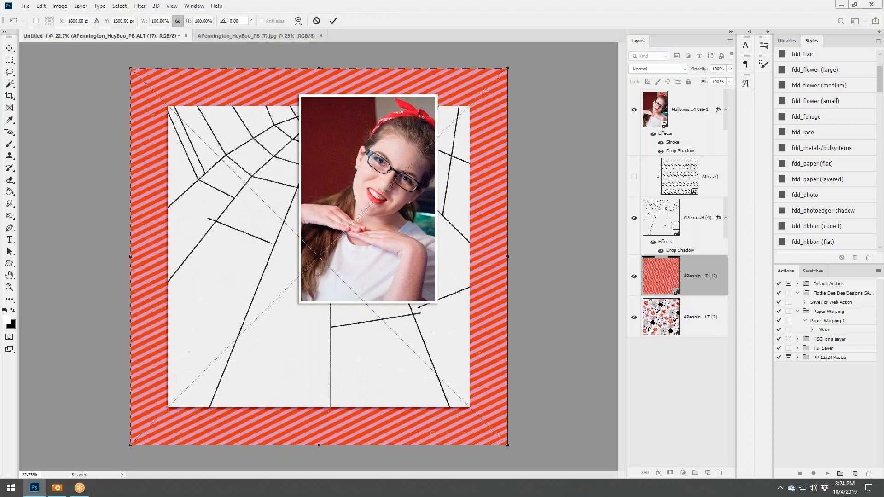
pyautogui.click(166, 21)
pyautogui.write('85')
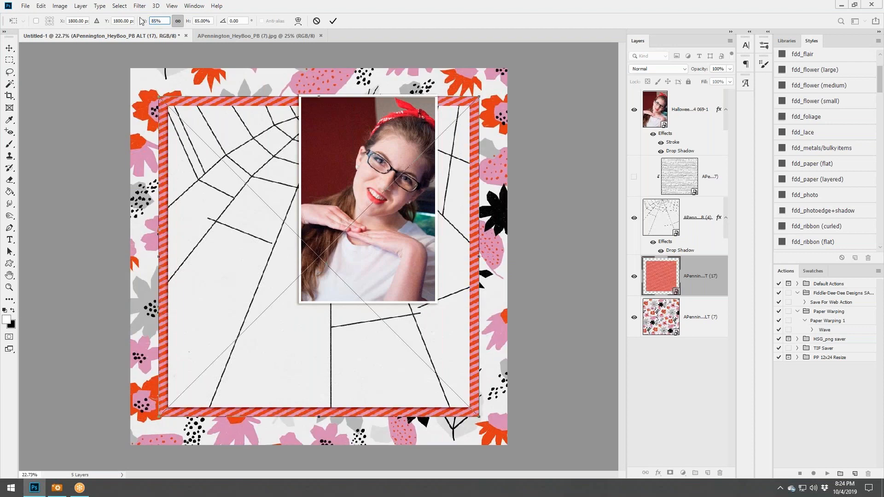
pyautogui.click(336, 23)
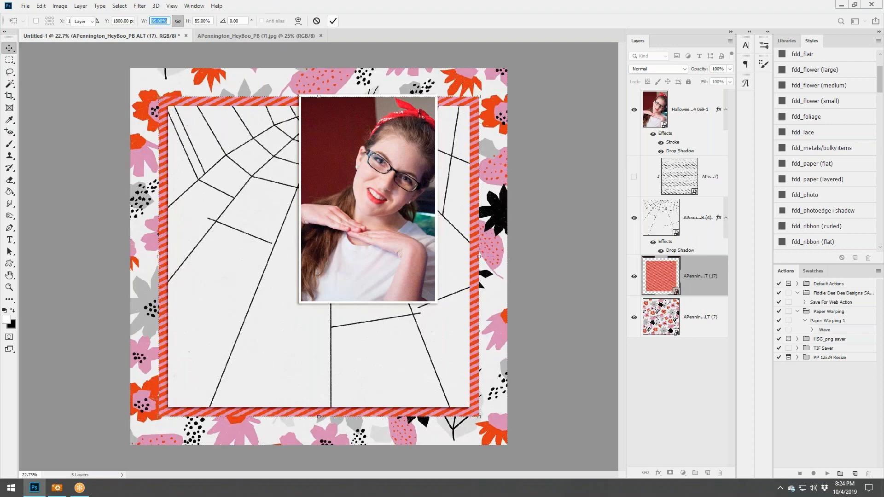
pyautogui.click(832, 179)
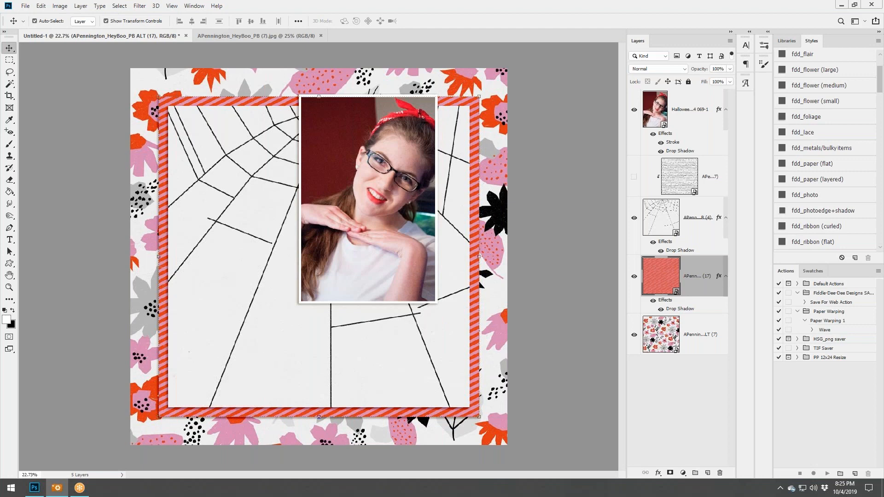
# - Place the black lace APennington_HeyBoo_Corner above the photo at its upper-right corner, scaled to about 61%
pyautogui.moveTo(446, 195); pyautogui.dragTo(386, 239)
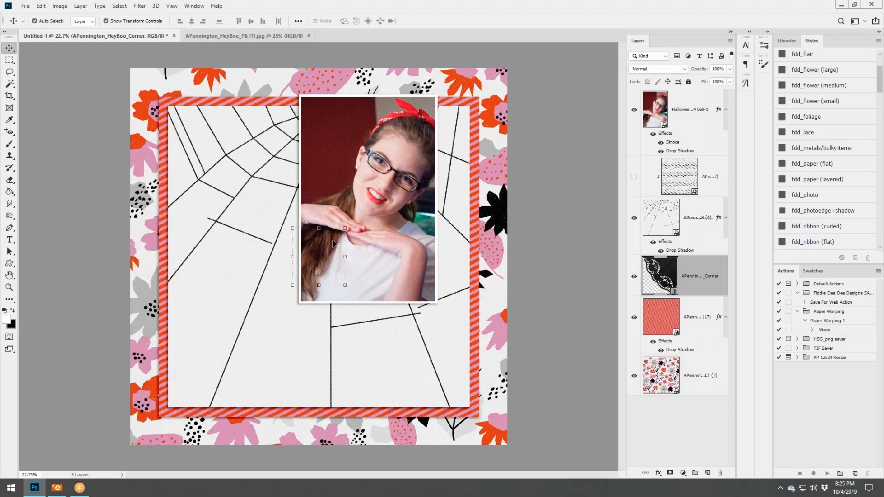
pyautogui.moveTo(333, 242); pyautogui.dragTo(449, 98)
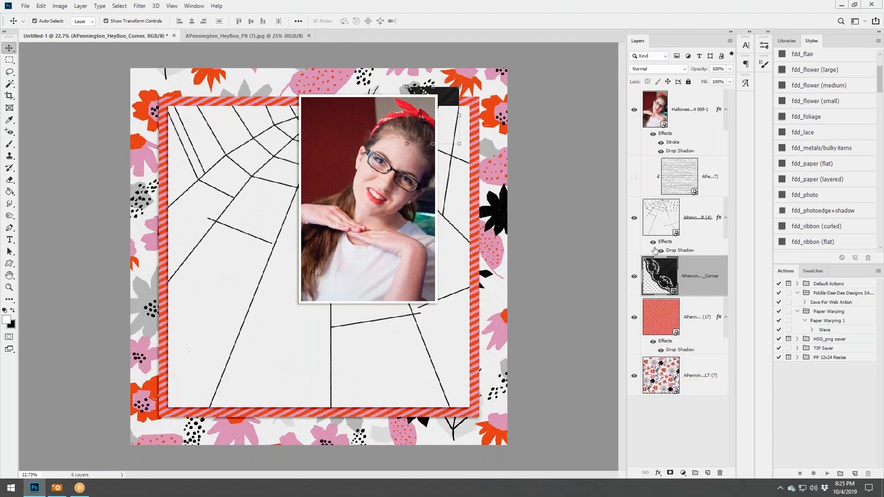
pyautogui.moveTo(704, 274); pyautogui.dragTo(693, 97)
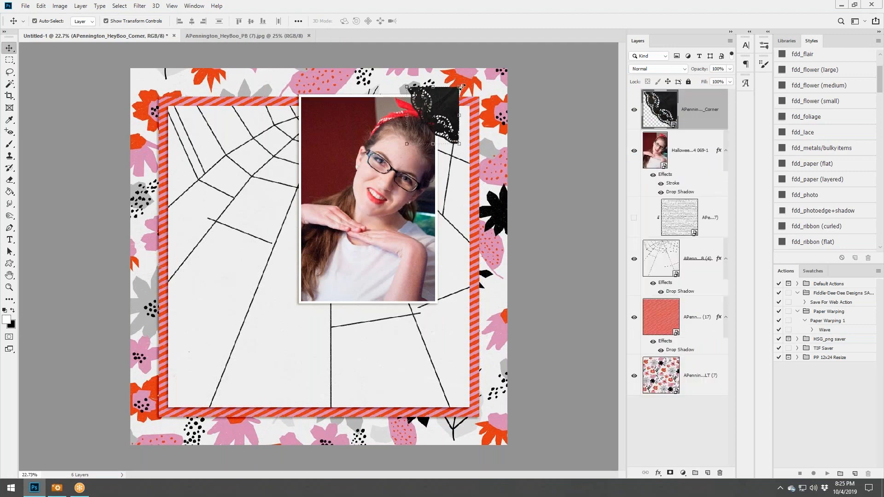
pyautogui.hotkey('ctrl', 't')
pyautogui.moveTo(455, 92)
pyautogui.mouseDown()
pyautogui.moveTo(440, 103)
pyautogui.moveTo(438, 92)
pyautogui.mouseUp()
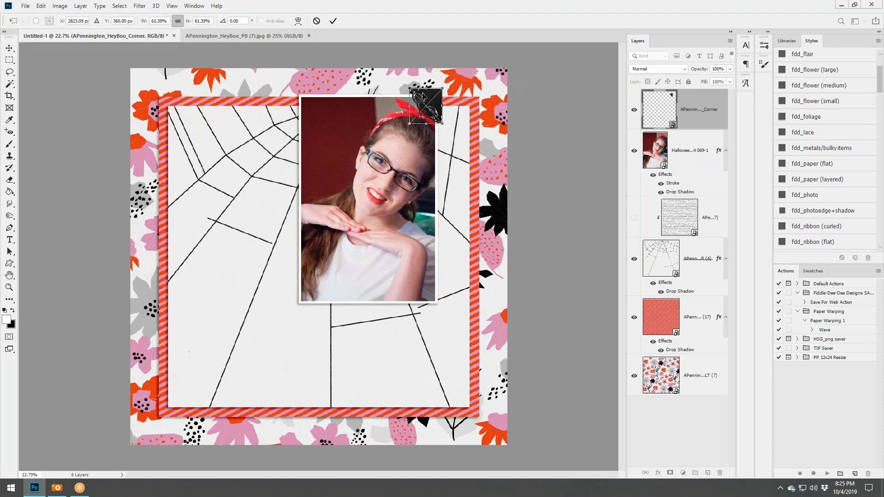
pyautogui.click(334, 22)
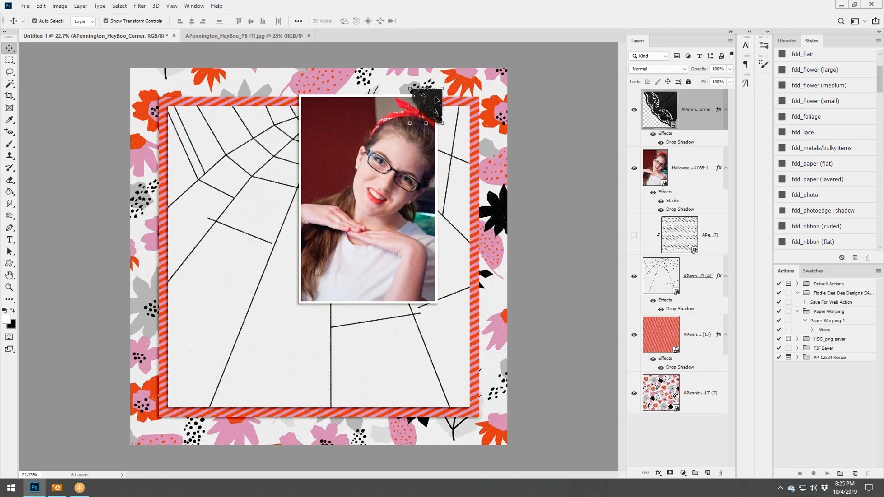
# - Duplicate the lace corner, rotate the copy 90° counter-clockwise twice, and fit it over the photo's lower-left corner
pyautogui.moveTo(437, 99); pyautogui.dragTo(309, 292)
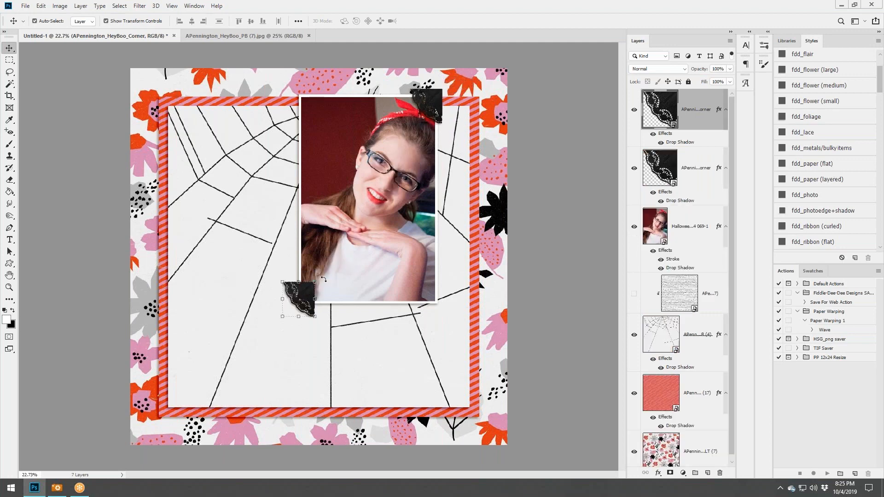
pyautogui.click(41, 6)
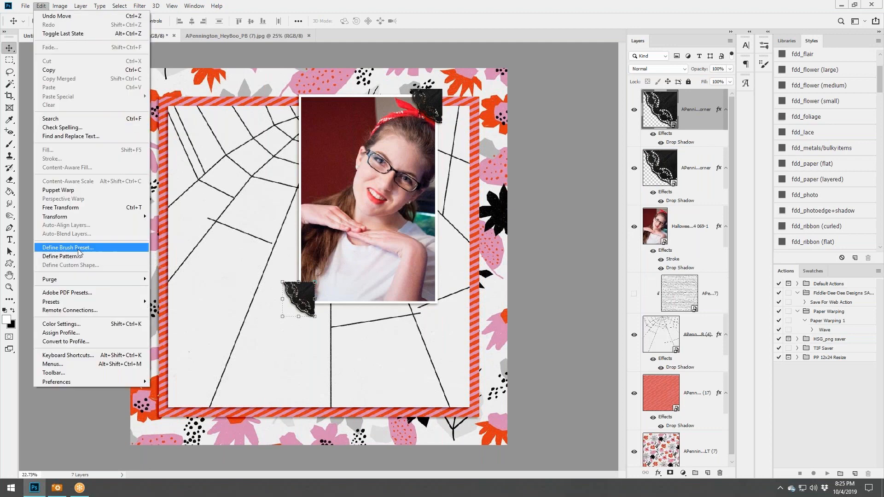
pyautogui.moveTo(74, 220)
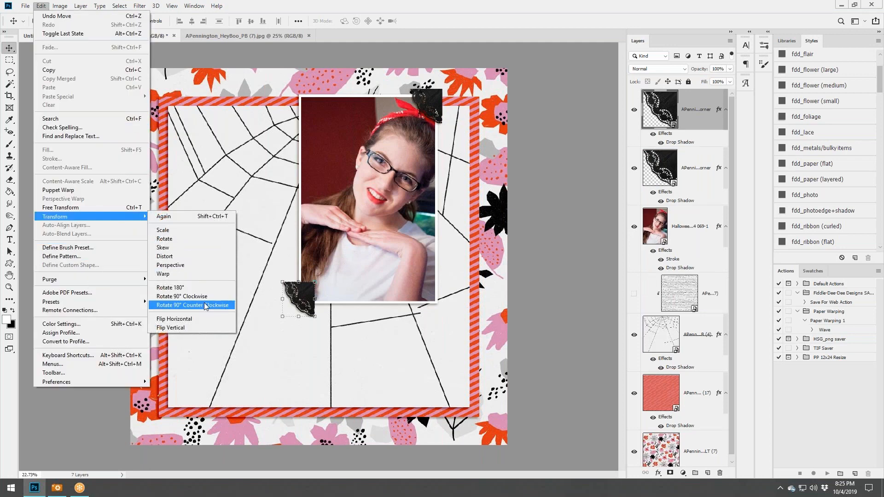
pyautogui.click(227, 304)
pyautogui.click(47, 7)
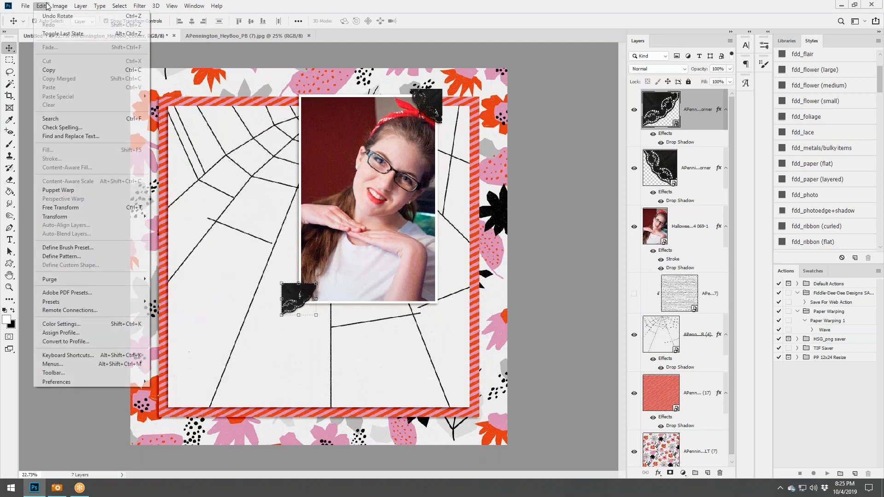
pyautogui.moveTo(69, 217)
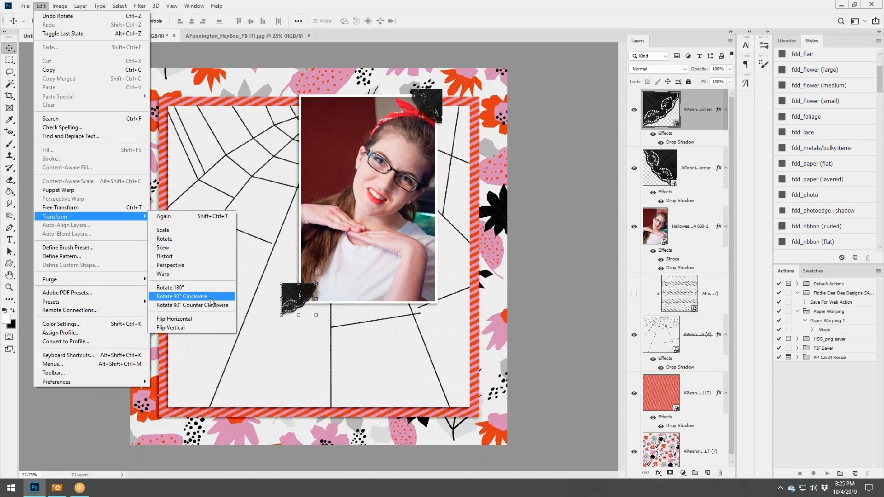
pyautogui.click(152, 305)
pyautogui.moveTo(295, 307); pyautogui.dragTo(304, 300)
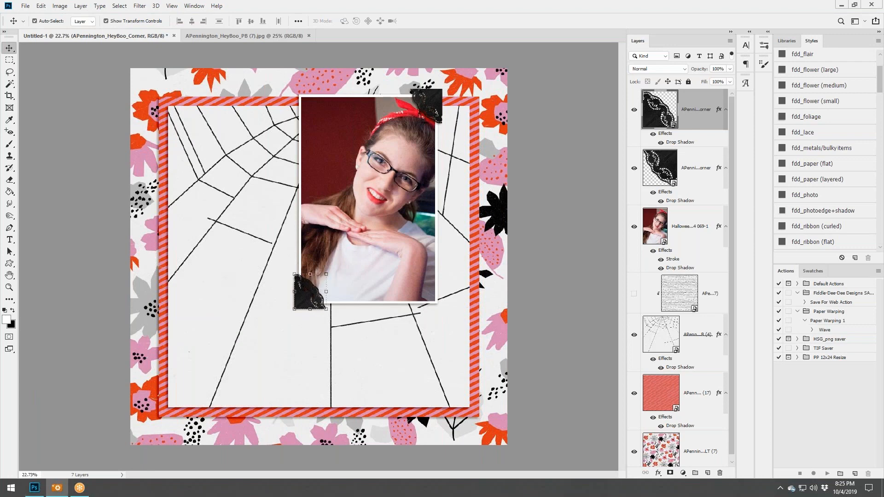
# - Place the bingo card APennington_HeyBoo_Eph directly beneath the photo layer and delete the hidden star-patterned paper layer
pyautogui.moveTo(691, 339); pyautogui.dragTo(297, 345)
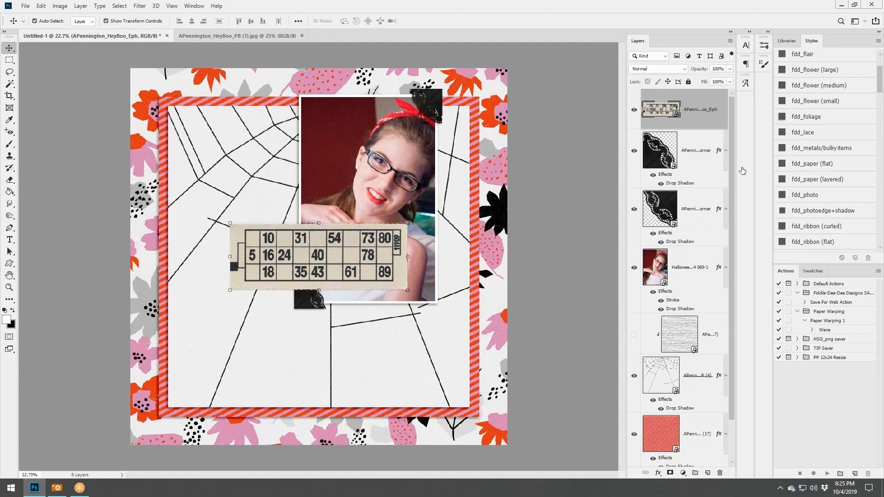
pyautogui.moveTo(705, 110); pyautogui.dragTo(700, 314)
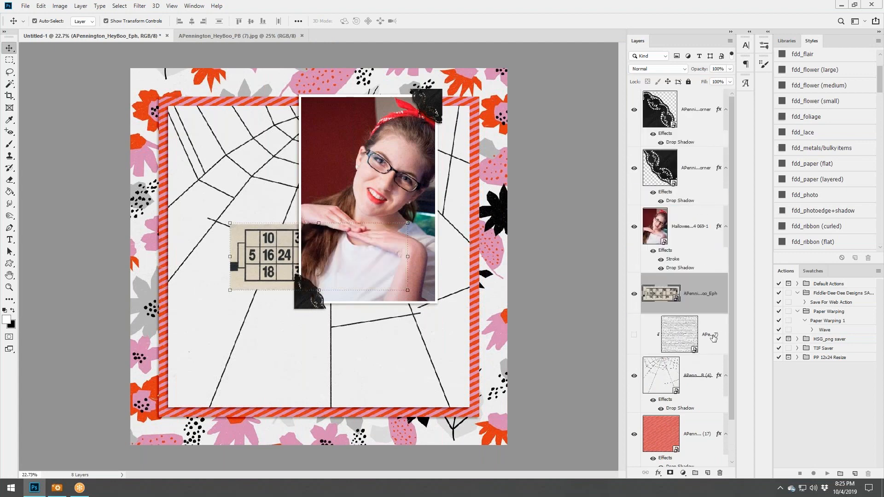
pyautogui.rightClick(713, 338)
pyautogui.click(737, 119)
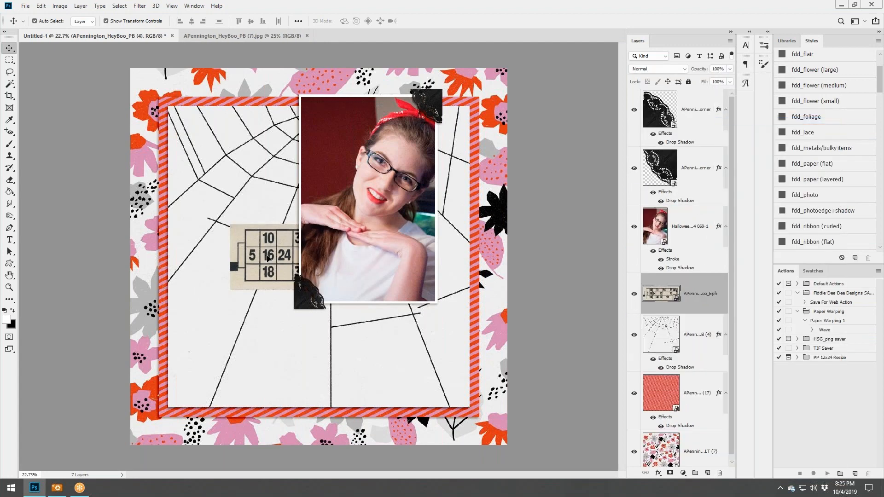
# - Tuck the bingo card under the photo's lower edge and give it a drop-shadow layer style
pyautogui.moveTo(267, 258); pyautogui.dragTo(316, 288)
pyautogui.click(812, 188)
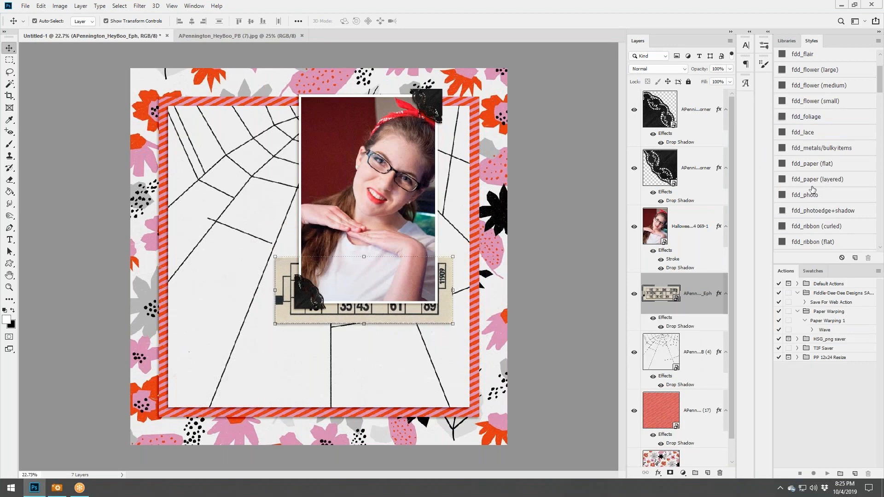
# - Add the orange Paint (2) and pink Paint (1) splatters above the spiderweb paper, around the photo's lower-left corner
pyautogui.click(698, 365)
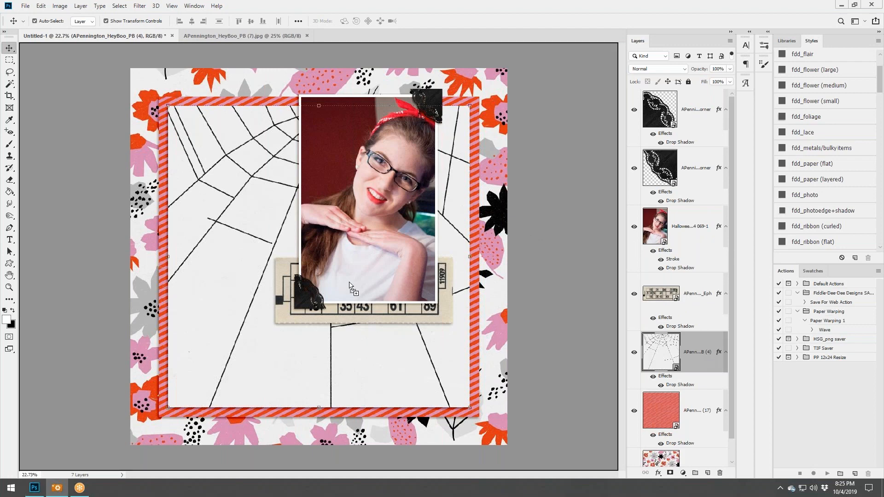
pyautogui.hotkey('ctrl', 'v')
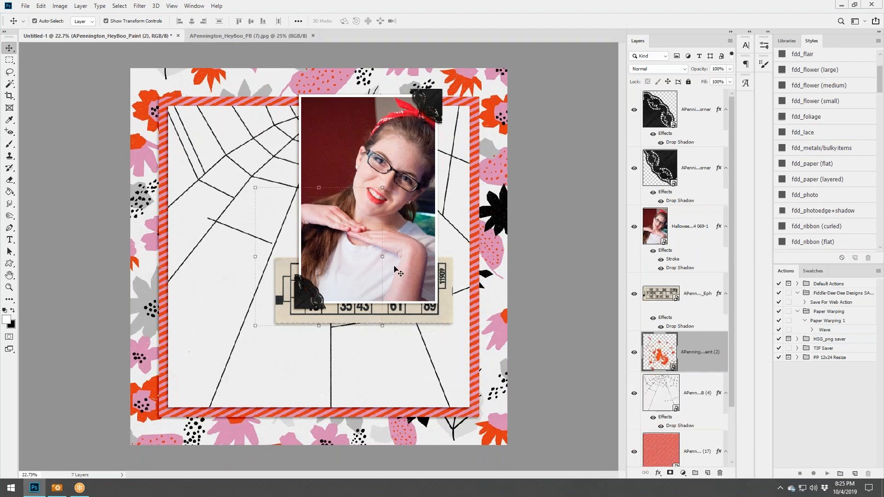
pyautogui.moveTo(288, 235); pyautogui.dragTo(307, 256)
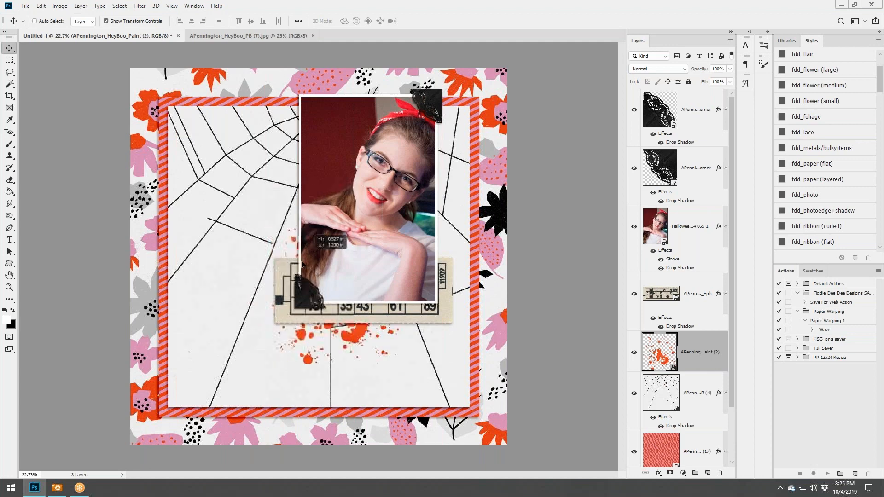
pyautogui.moveTo(263, 279)
pyautogui.mouseDown()
pyautogui.moveTo(258, 257)
pyautogui.moveTo(269, 252)
pyautogui.mouseUp()
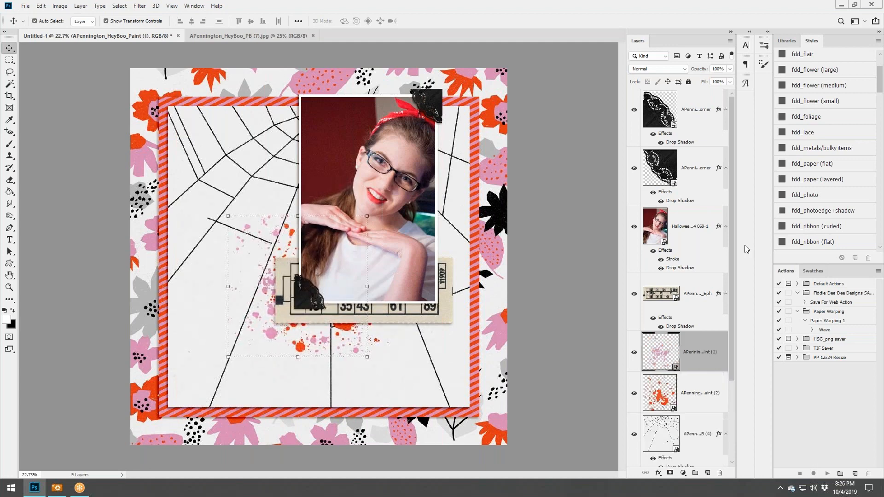
# - Layer Scribble (3), Scribble (7) and Scribble (6) beneath the bingo card, positioned at its left end, right end and lower edge
pyautogui.hotkey('ctrl', 'v')
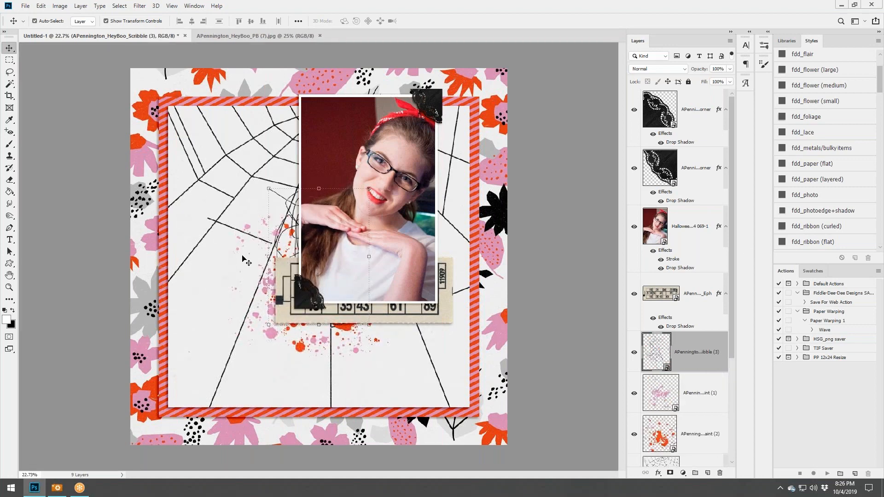
pyautogui.moveTo(291, 239)
pyautogui.mouseDown()
pyautogui.moveTo(237, 295)
pyautogui.moveTo(240, 286)
pyautogui.moveTo(254, 288)
pyautogui.mouseUp()
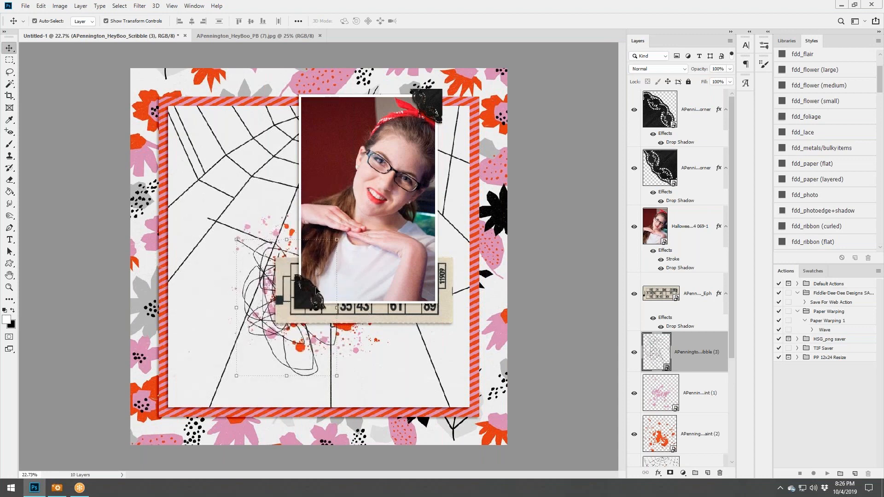
pyautogui.moveTo(315, 287); pyautogui.dragTo(374, 280)
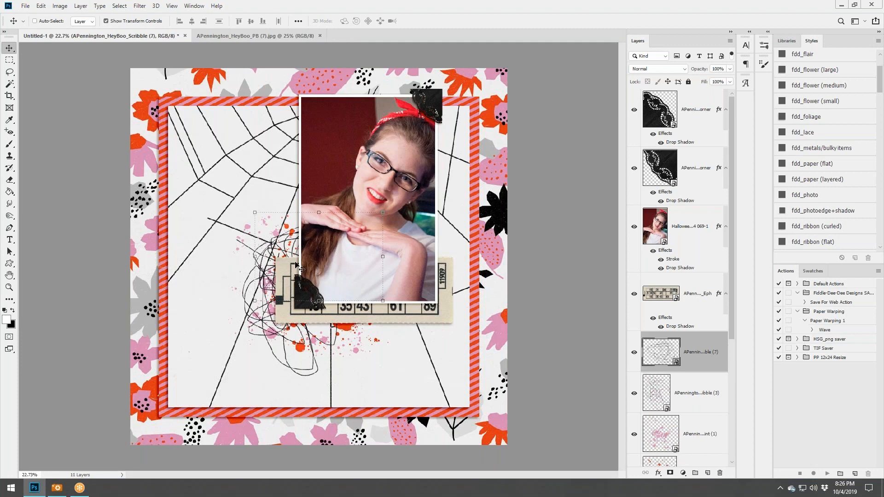
pyautogui.moveTo(283, 234)
pyautogui.mouseDown()
pyautogui.moveTo(234, 171)
pyautogui.moveTo(193, 252)
pyautogui.moveTo(375, 313)
pyautogui.moveTo(371, 263)
pyautogui.mouseUp()
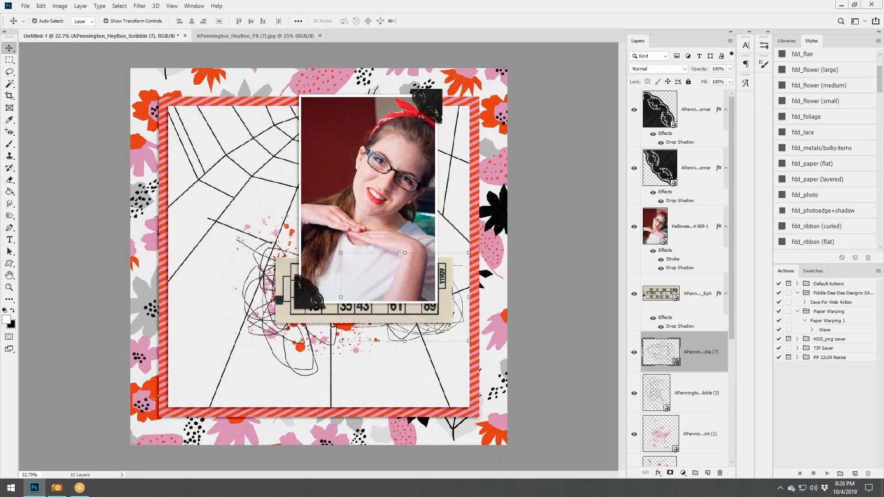
pyautogui.moveTo(576, 305); pyautogui.dragTo(327, 304)
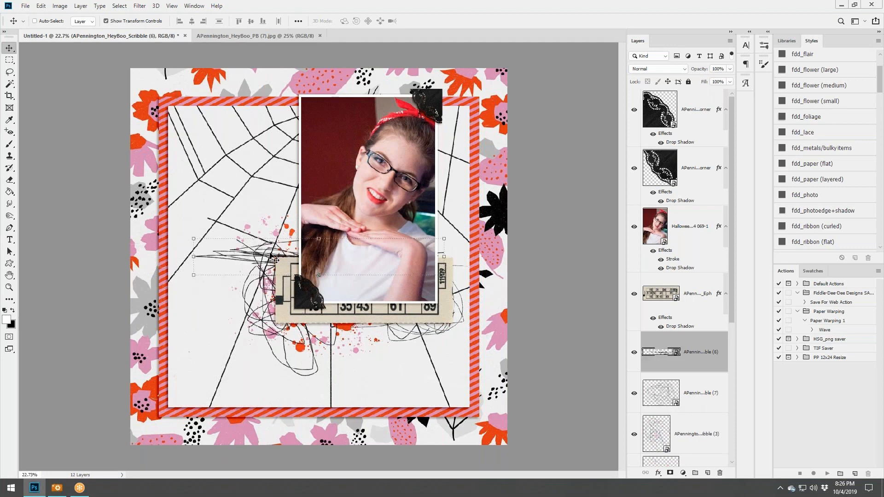
pyautogui.moveTo(271, 255)
pyautogui.mouseDown()
pyautogui.moveTo(282, 330)
pyautogui.moveTo(283, 322)
pyautogui.mouseUp()
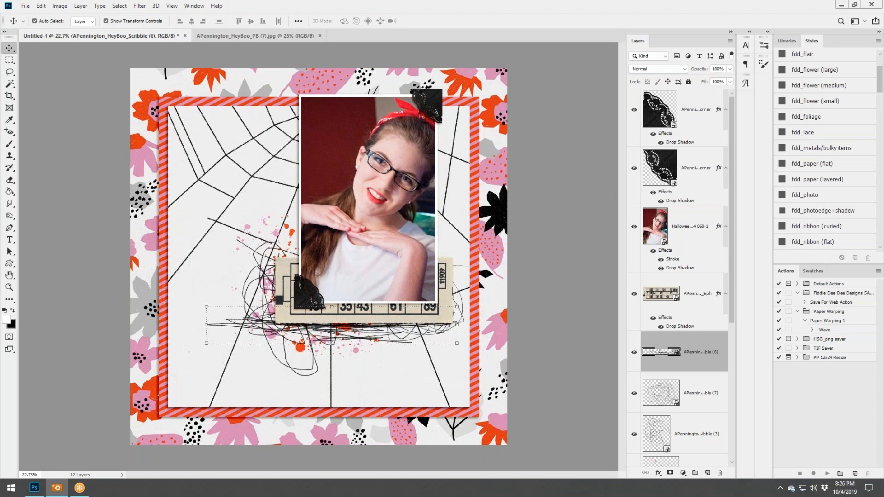
# - Place the HEY BOO word art as the top layer across the photo's lower edge, with the fdd_paper (layered) style
pyautogui.hotkey('ctrl', 'v')
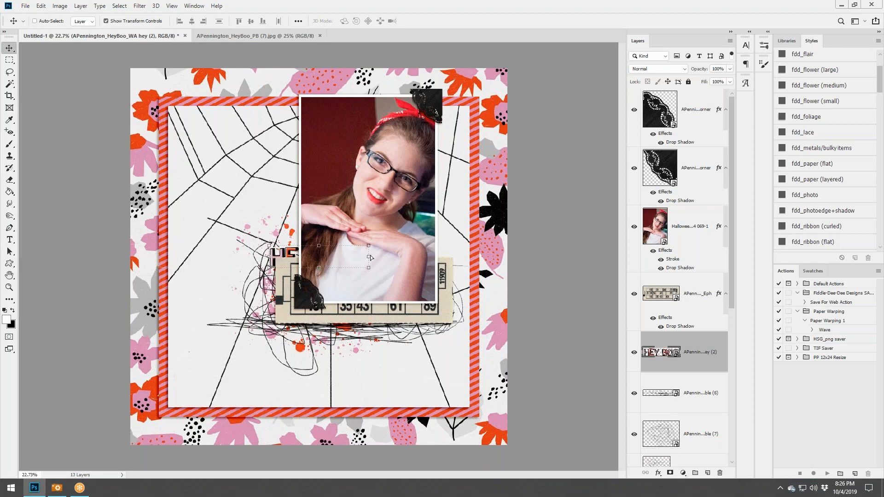
pyautogui.hotkey('ctrl', 'shift', ']')
pyautogui.keyDown('ctrl'); pyautogui.moveTo(360, 257); pyautogui.dragTo(414, 287); pyautogui.keyUp('ctrl')
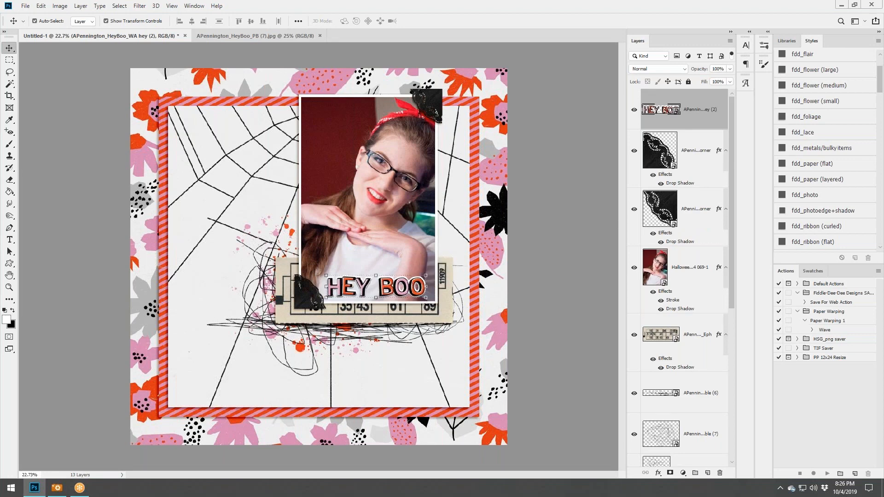
pyautogui.click(837, 181)
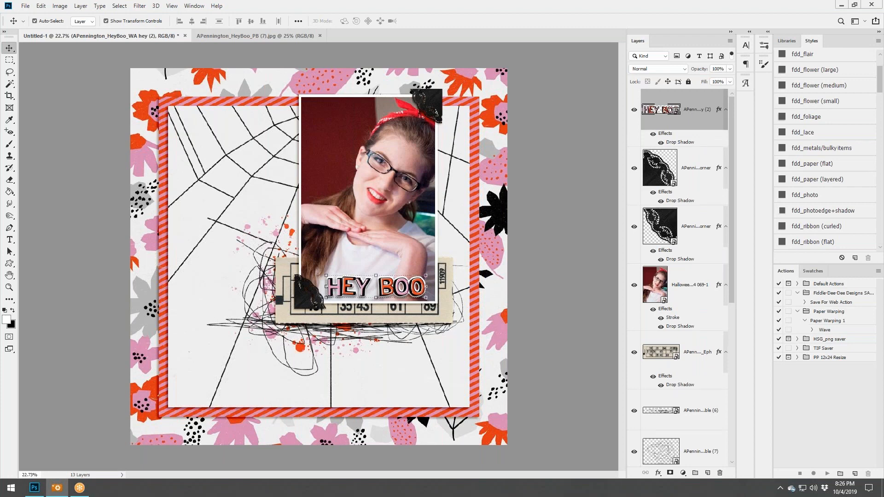
# - Add the plaid Tag (1) at the photo's lower-right corner, beneath the HEY BOO word art, with the fdd_paper (layered) style
pyautogui.moveTo(521, 259); pyautogui.dragTo(446, 263)
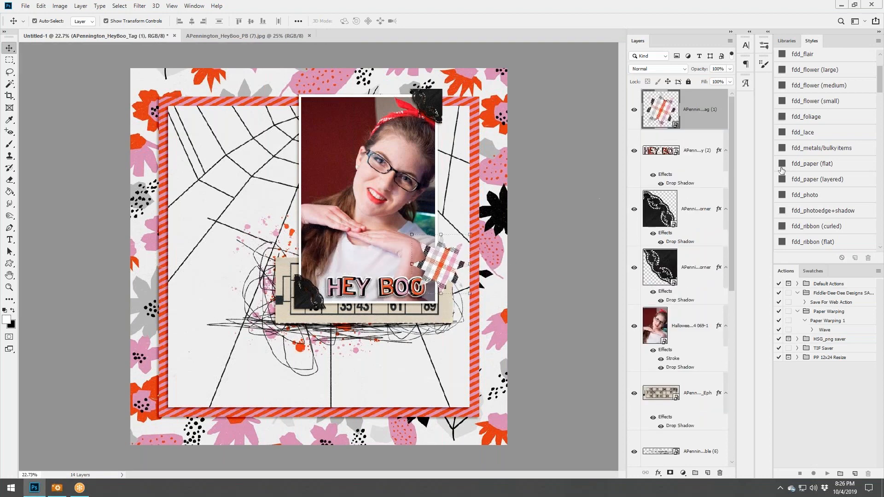
pyautogui.click(828, 181)
pyautogui.moveTo(690, 117); pyautogui.dragTo(686, 205)
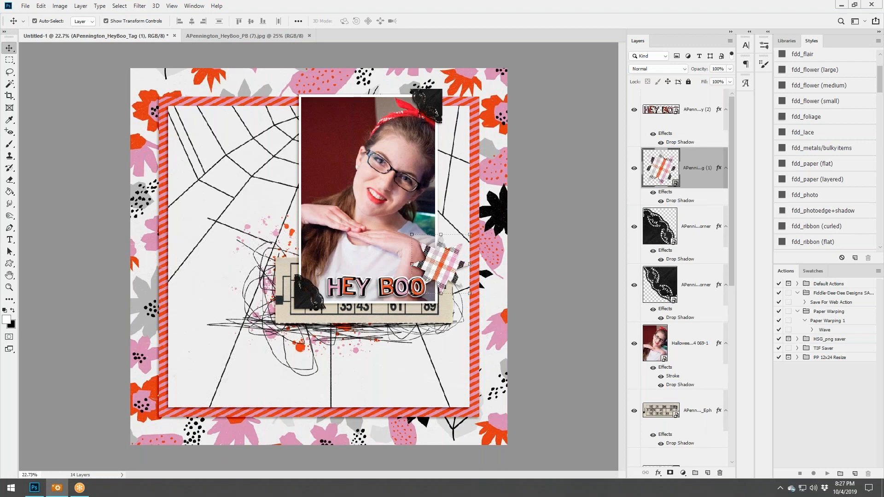
# - Cluster black Star 1 (1), Star 2 (3) and Star 3 (3) above the plaid tag beside the photo, and delete the yellow star
pyautogui.moveTo(482, 189); pyautogui.dragTo(363, 244)
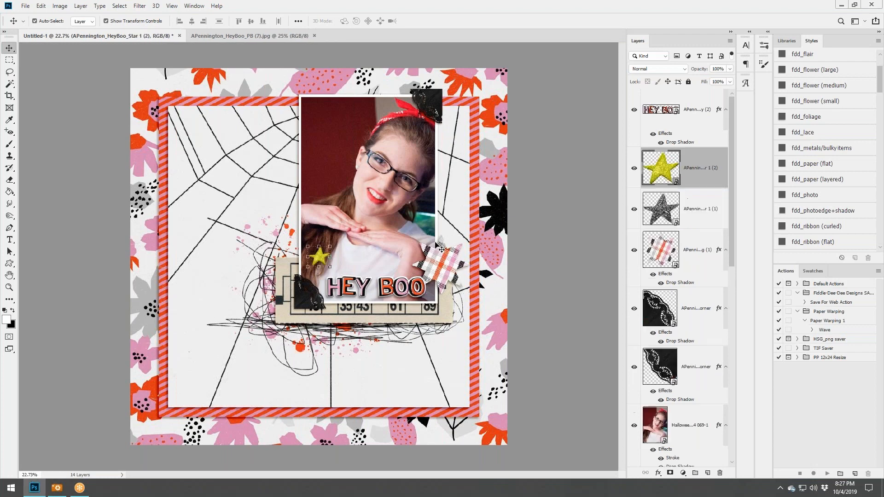
pyautogui.rightClick(696, 174)
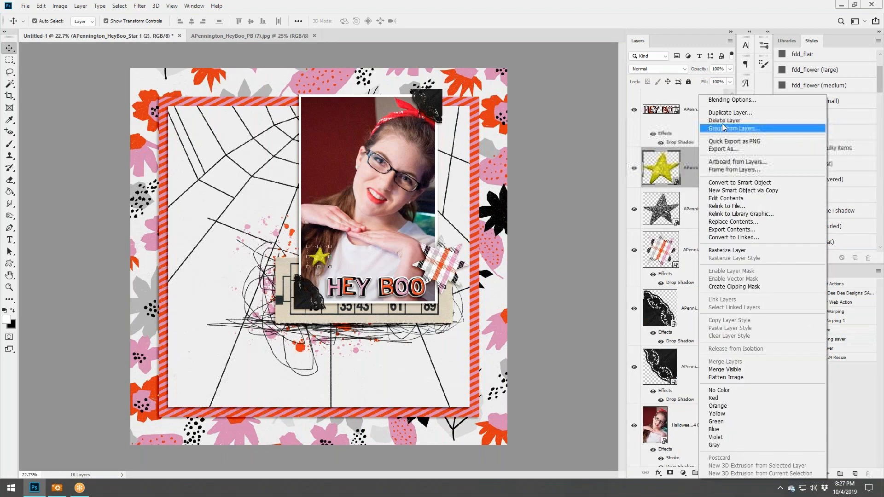
pyautogui.click(721, 121)
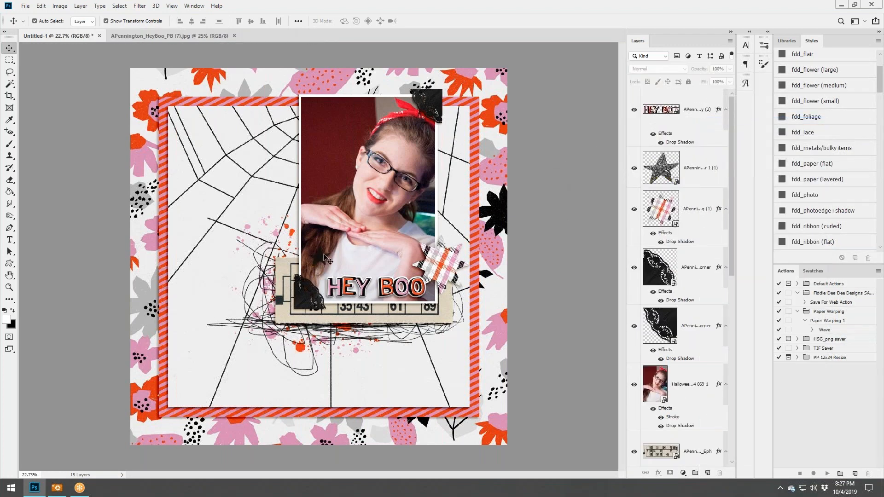
pyautogui.moveTo(325, 255); pyautogui.dragTo(457, 223)
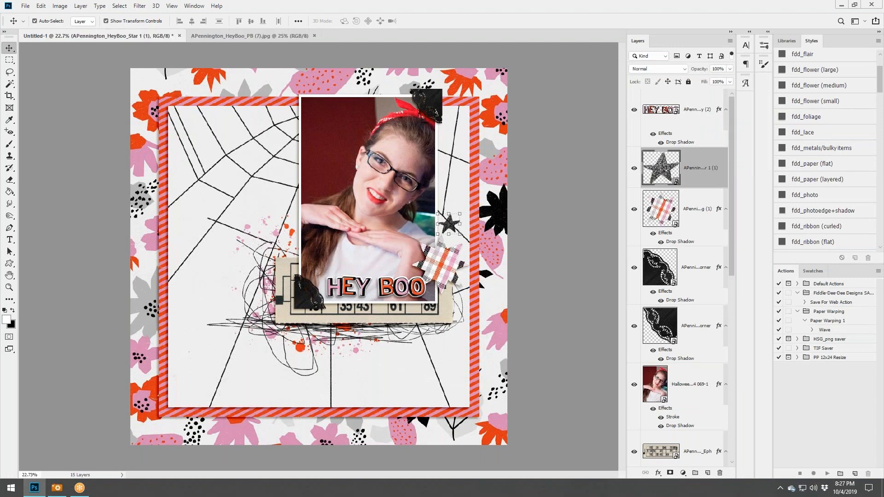
pyautogui.moveTo(647, 226); pyautogui.dragTo(405, 248)
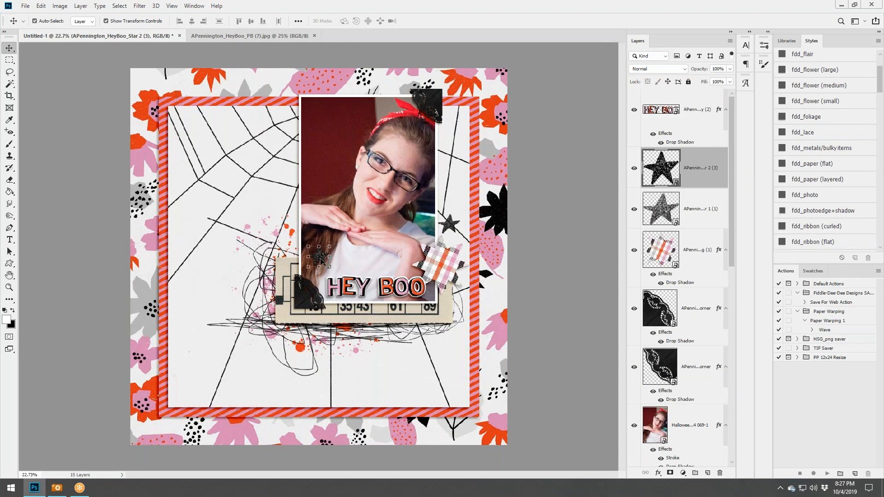
pyautogui.moveTo(321, 260); pyautogui.dragTo(462, 201)
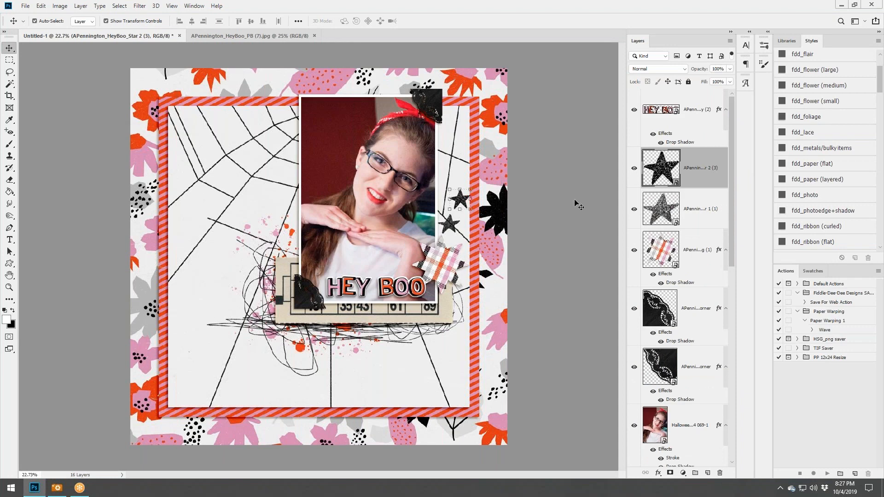
pyautogui.moveTo(578, 206); pyautogui.dragTo(473, 222)
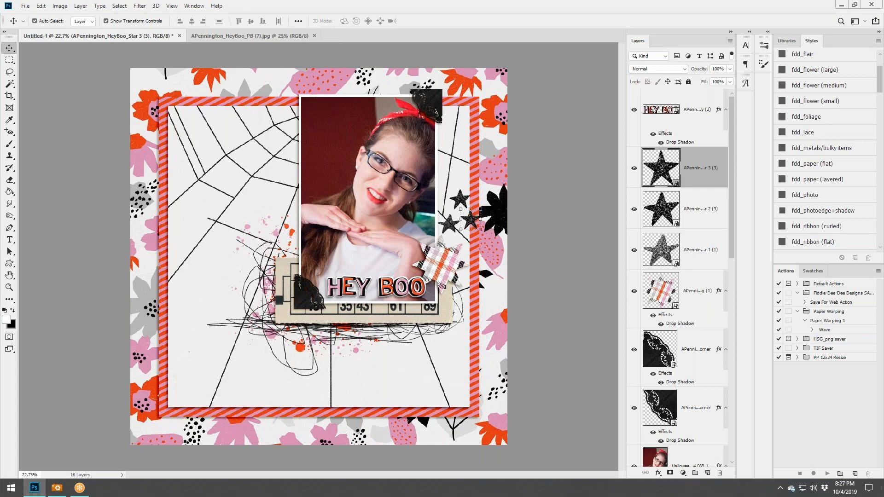
# - Add Star 4 (3) and move Star 2 (3) to the left of the bingo card, placing Star 4 (1) atop the cluster beside the photo
pyautogui.moveTo(883, 340); pyautogui.dragTo(603, 337)
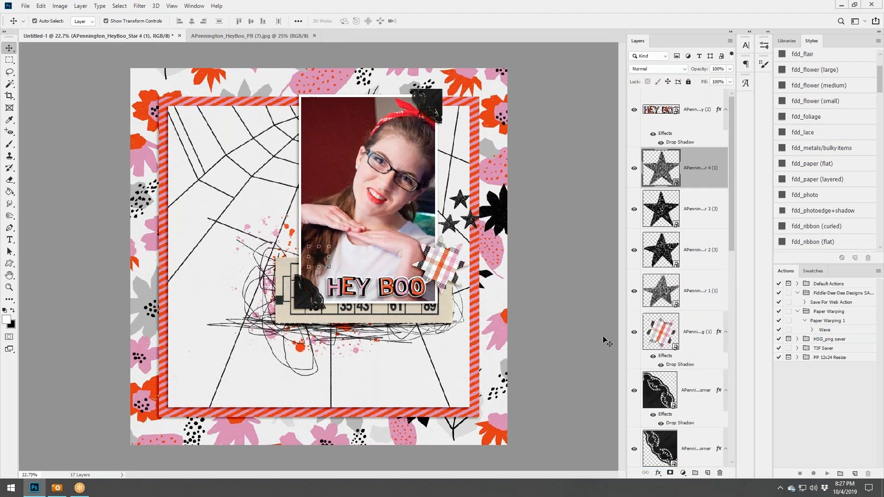
pyautogui.moveTo(883, 261); pyautogui.dragTo(544, 261)
pyautogui.click(526, 248)
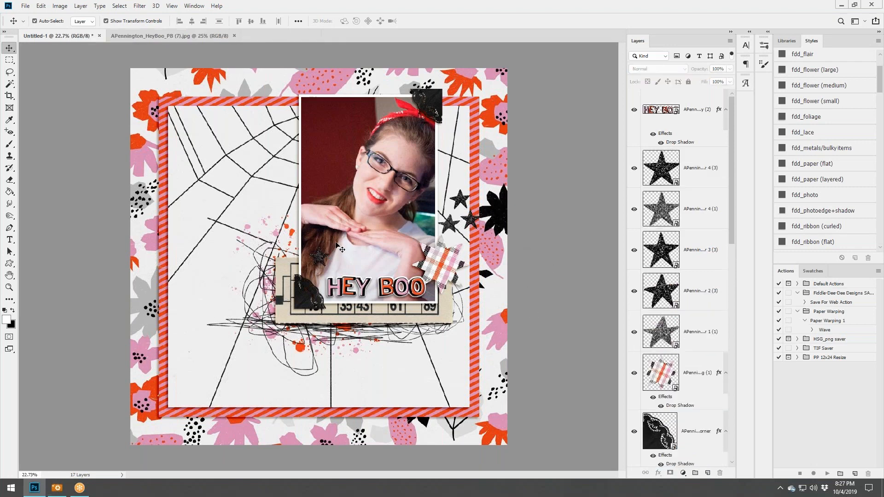
pyautogui.moveTo(320, 260); pyautogui.dragTo(241, 311)
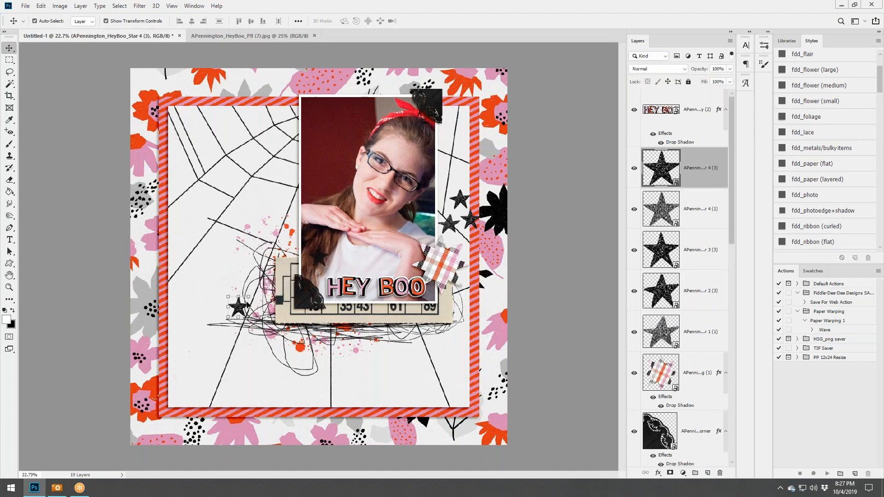
pyautogui.click(470, 221)
pyautogui.moveTo(467, 219); pyautogui.dragTo(218, 304)
pyautogui.click(528, 188)
pyautogui.moveTo(316, 260); pyautogui.dragTo(455, 191)
# - Apply the fdd_paper (layered) style to all five star layers
pyautogui.click(696, 177)
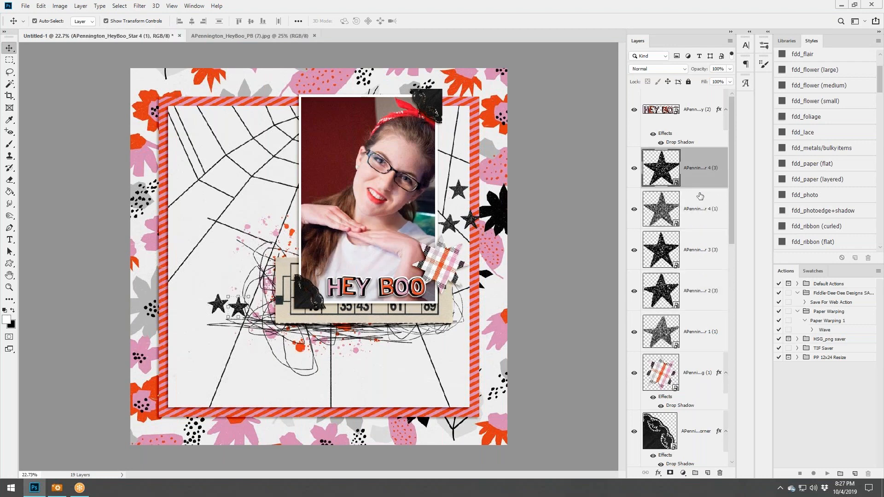
pyautogui.keyDown('shift'); pyautogui.click(693, 327); pyautogui.keyUp('shift')
pyautogui.click(819, 179)
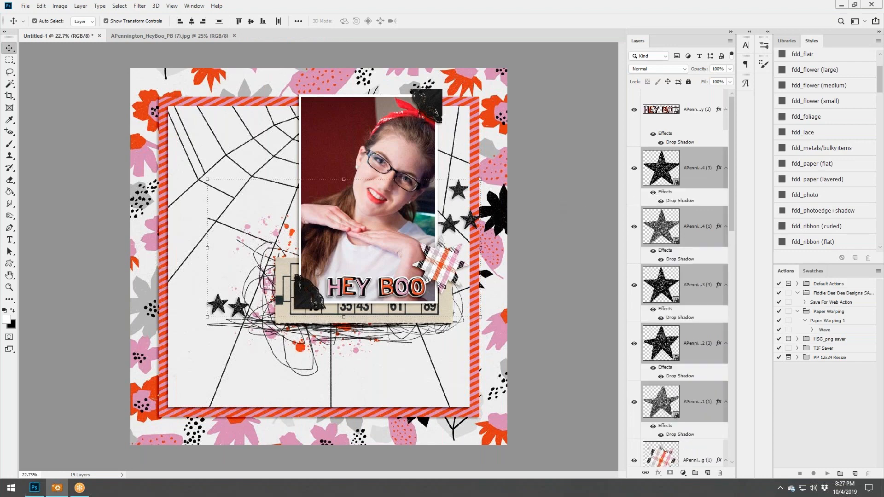
# - Add the orange Ribbon (1) across the bingo card, layered directly beneath the photo, with the fdd_ribbon (curled) style
pyautogui.moveTo(515, 255); pyautogui.dragTo(384, 313)
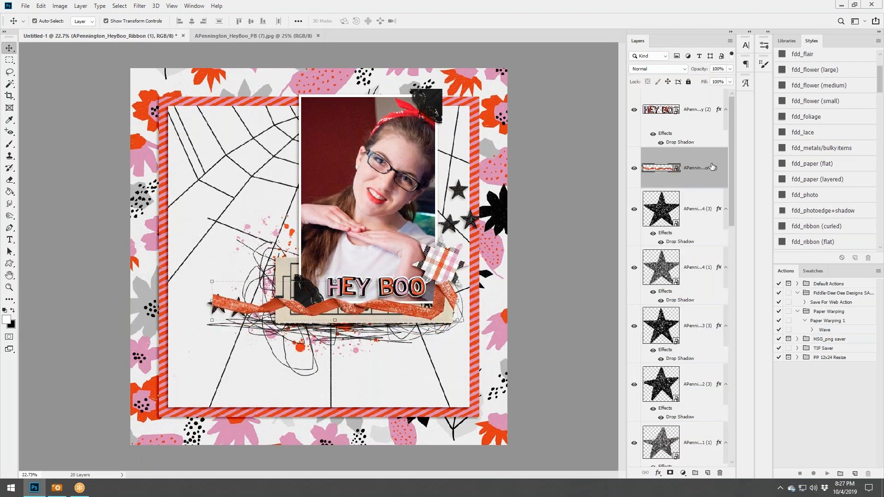
pyautogui.moveTo(712, 167); pyautogui.dragTo(682, 322)
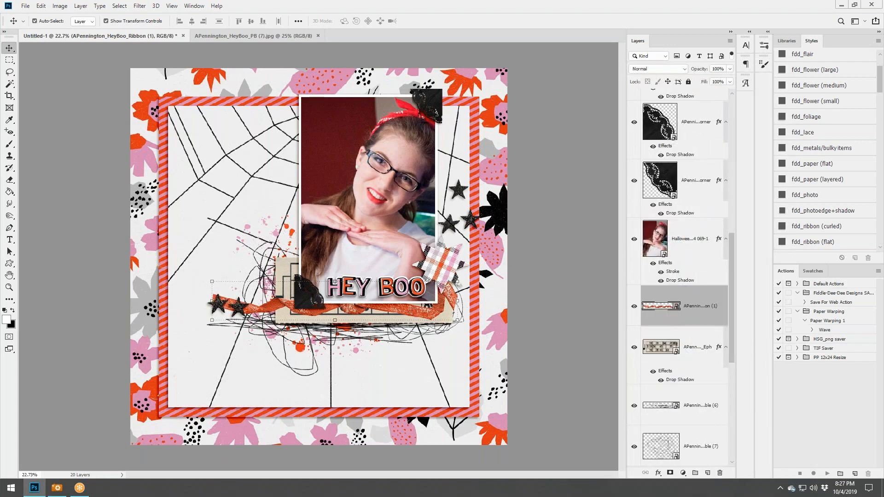
pyautogui.click(841, 226)
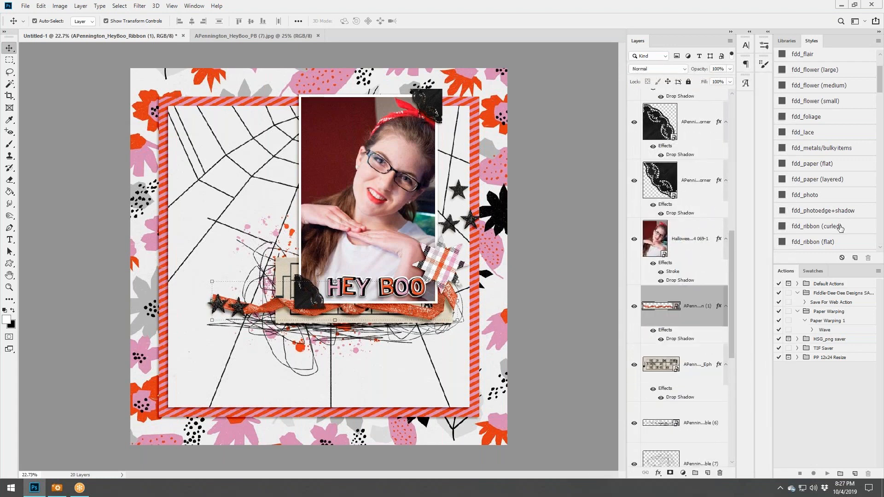
# - Raise the two stars at the ribbon's left end above the ribbon, rotating Star 4 (3) slightly clockwise
pyautogui.click(591, 258)
pyautogui.click(224, 304)
pyautogui.click(243, 312)
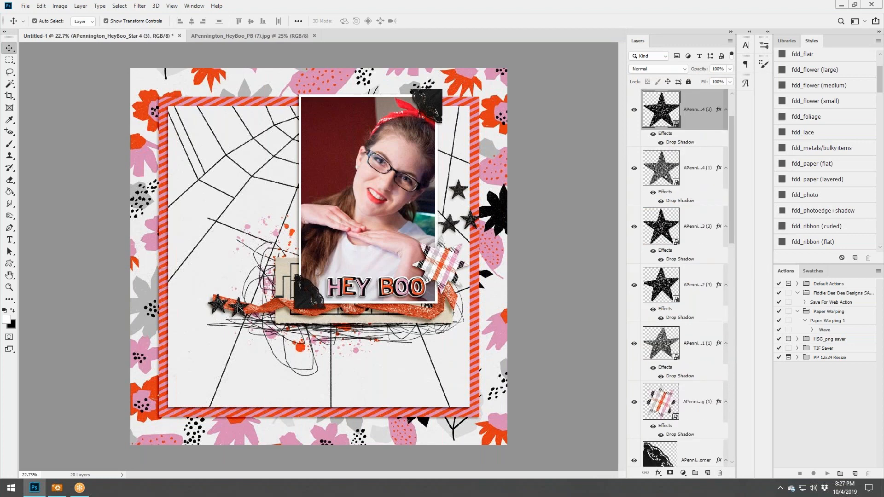
pyautogui.moveTo(238, 308); pyautogui.dragTo(238, 288)
pyautogui.hotkey('ctrl', 't')
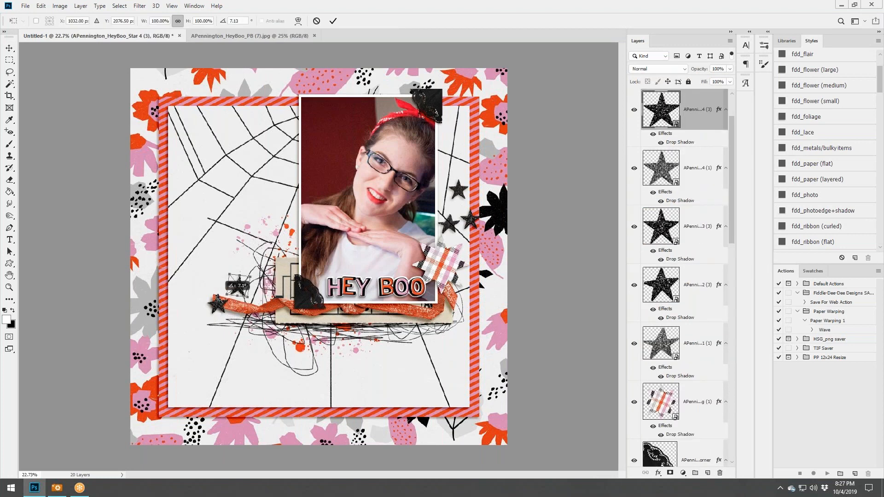
pyautogui.click(333, 21)
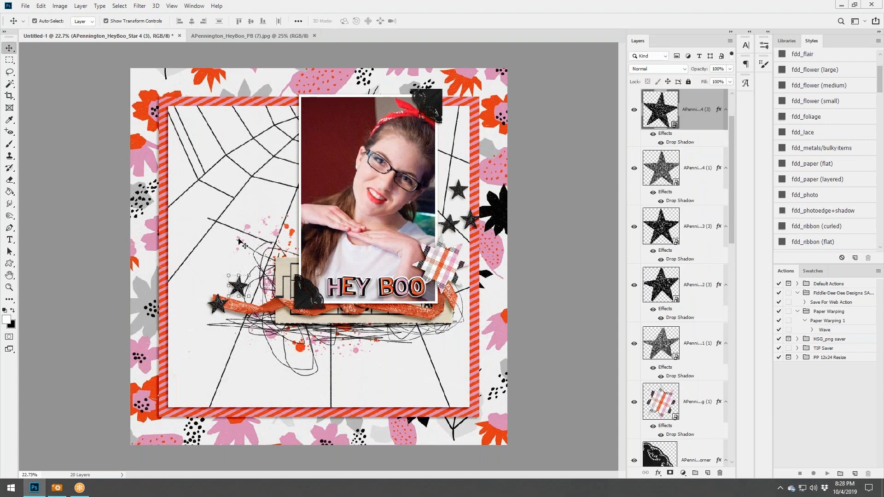
pyautogui.moveTo(217, 304); pyautogui.dragTo(217, 276)
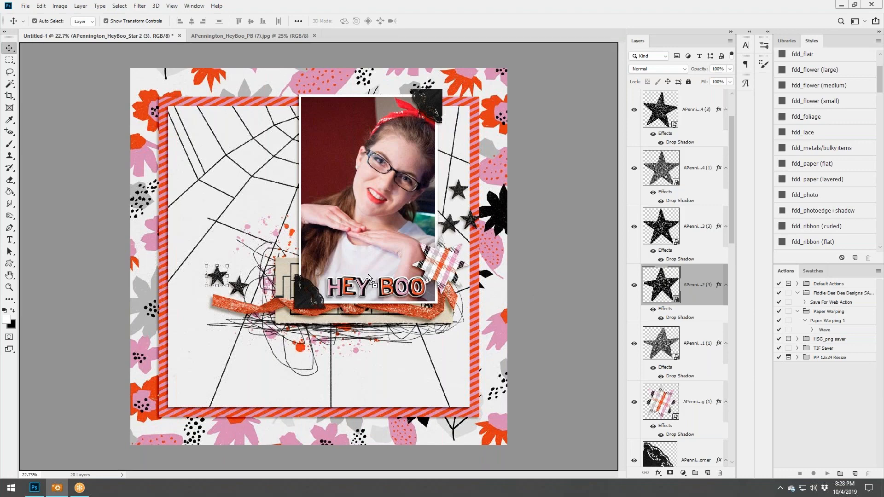
# - Add Staple (4) and Staple (3) together on the right side of the plaid tag with a drop-shadow layer style
pyautogui.moveTo(371, 277); pyautogui.dragTo(379, 297)
pyautogui.scroll(5, 348, 268)
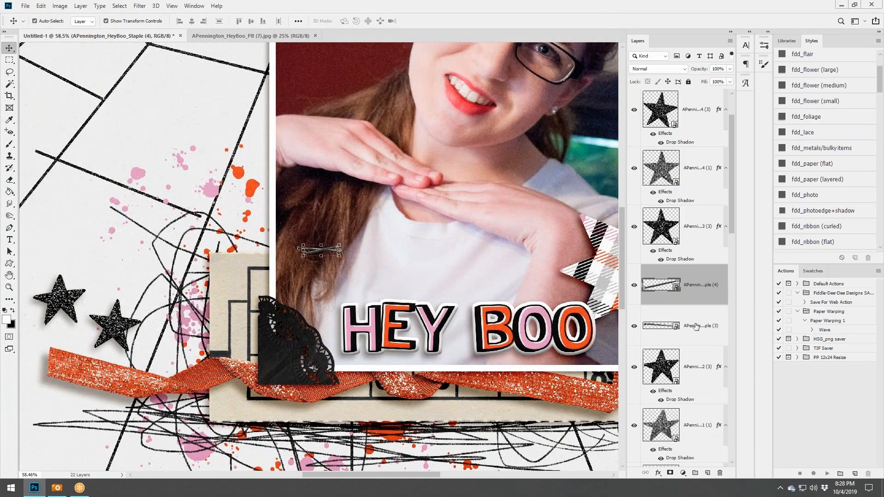
pyautogui.keyDown('shift'); pyautogui.click(696, 325); pyautogui.keyUp('shift')
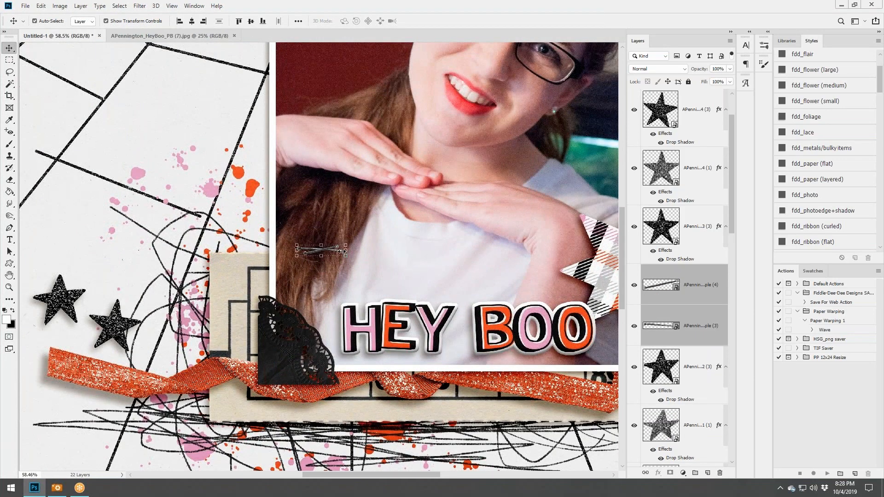
pyautogui.moveTo(326, 252); pyautogui.dragTo(601, 267)
pyautogui.scroll(-5, 602, 276)
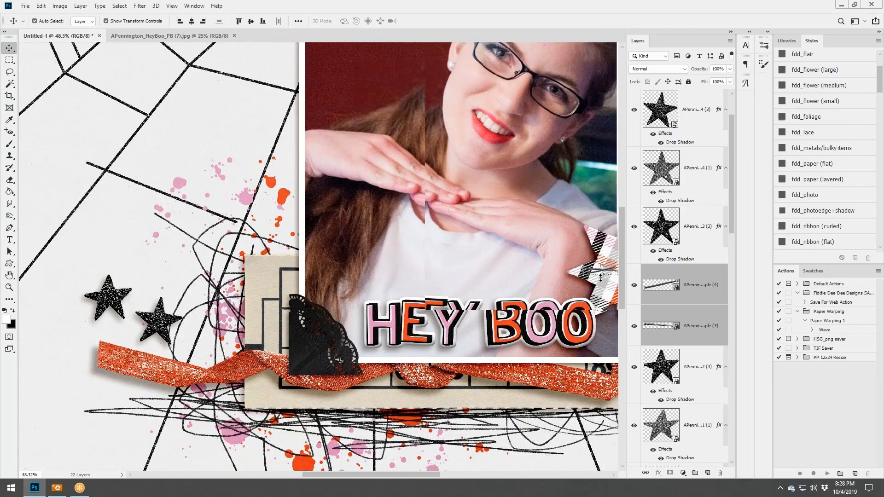
pyautogui.scroll(2, 474, 275)
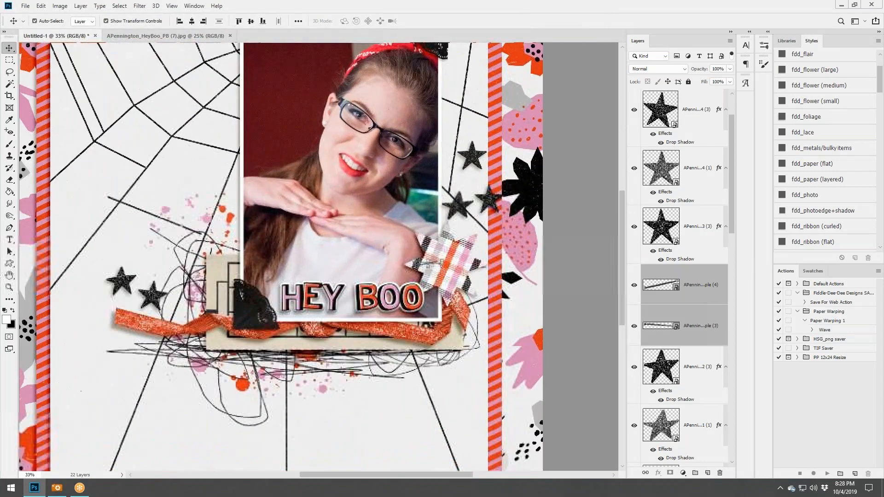
pyautogui.moveTo(435, 266); pyautogui.dragTo(474, 254)
pyautogui.click(821, 229)
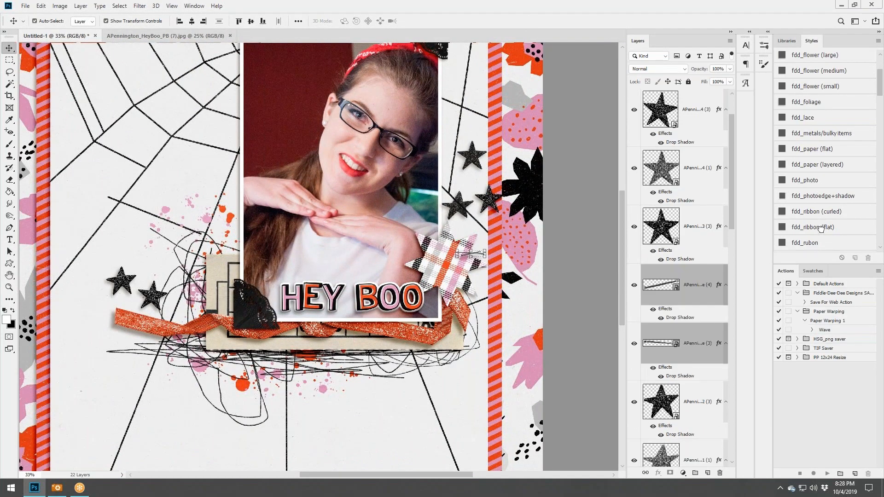
pyautogui.scroll(-2, 822, 230)
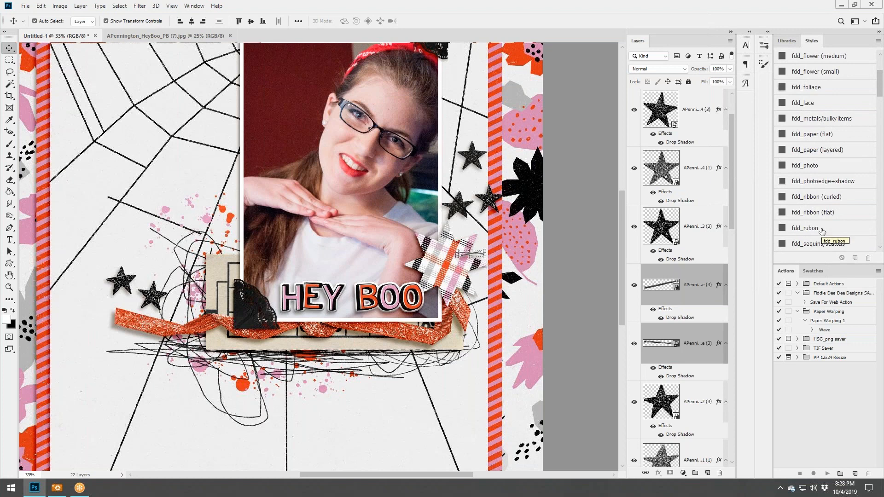
pyautogui.scroll(-3, 823, 231)
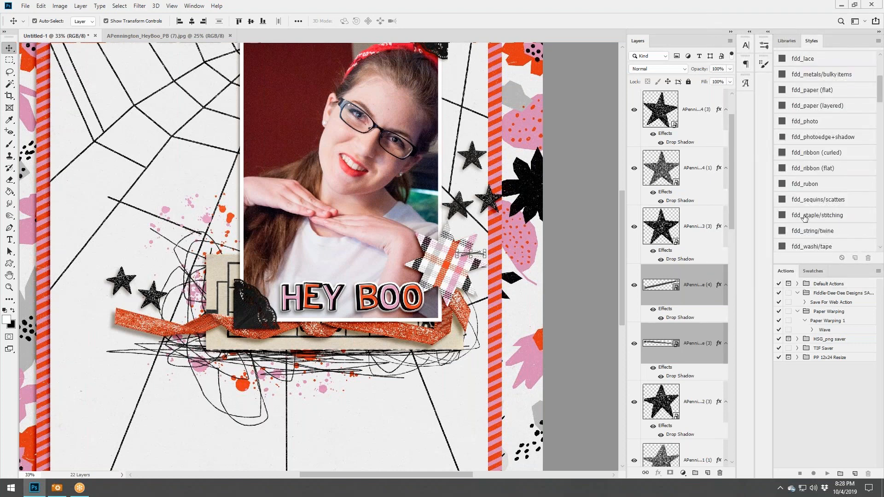
# - Add the black Leaves (3) above the bingo card, scaled to 67.69% and rotated about -32.4°, tucked under the photo's left edge
pyautogui.hotkey('alt', 'Tab')
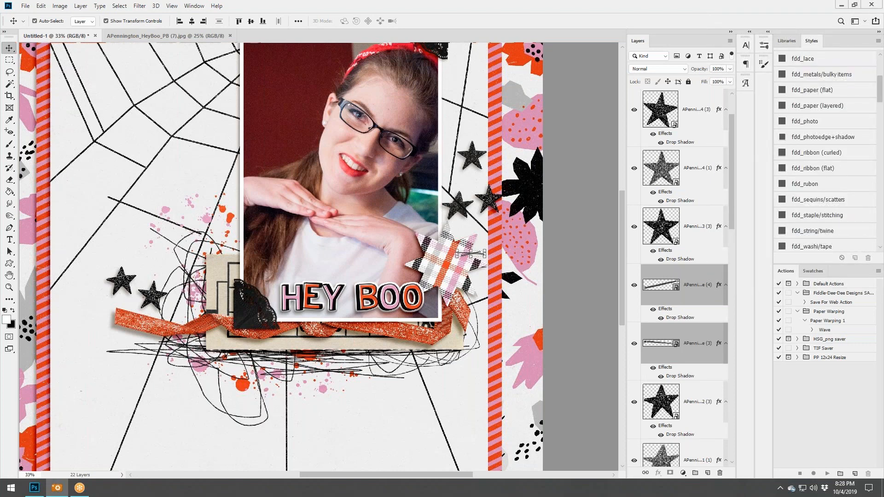
pyautogui.hotkey('ctrl', '0')
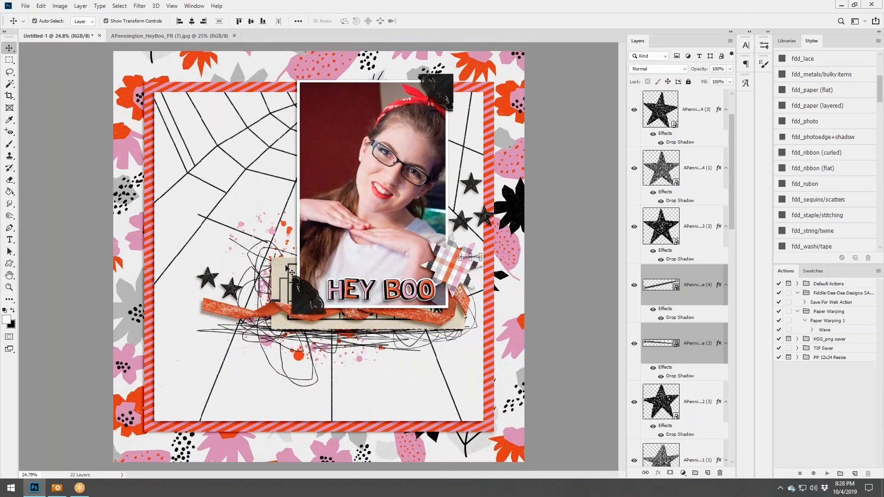
pyautogui.click(290, 271)
pyautogui.hotkey('ctrl', 'v')
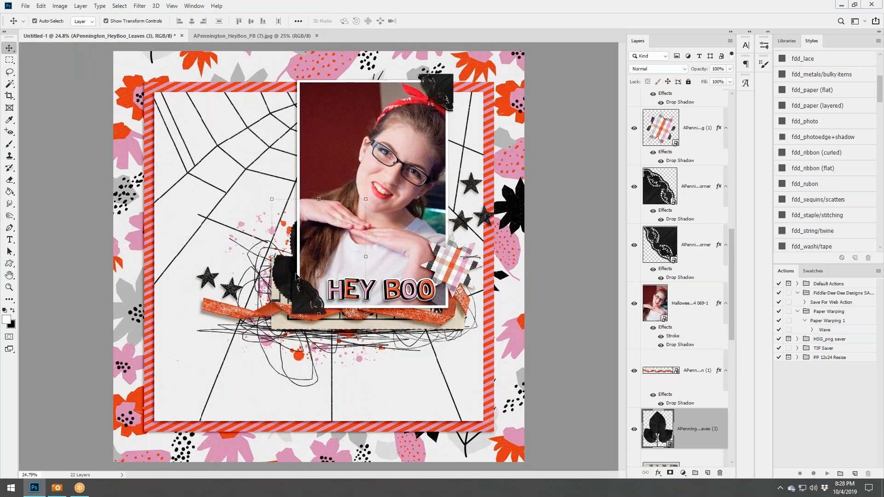
pyautogui.moveTo(288, 270); pyautogui.dragTo(266, 234)
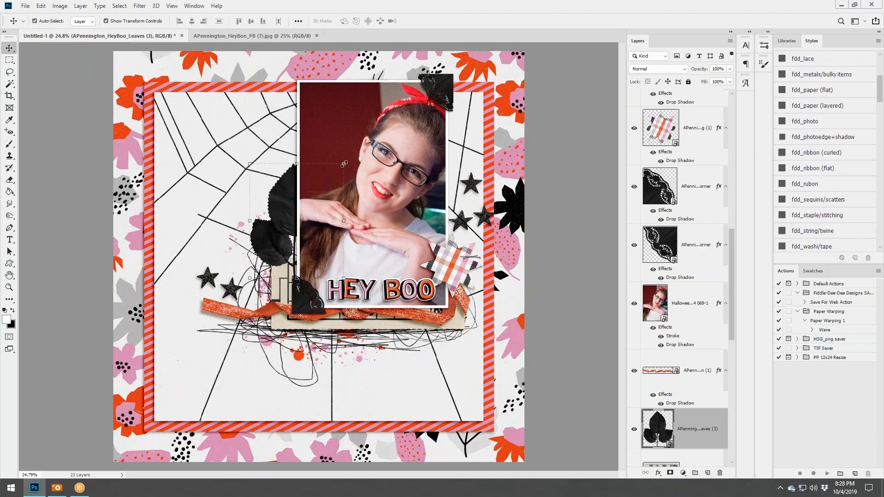
pyautogui.moveTo(344, 164); pyautogui.dragTo(270, 190)
pyautogui.moveTo(258, 233); pyautogui.dragTo(272, 221)
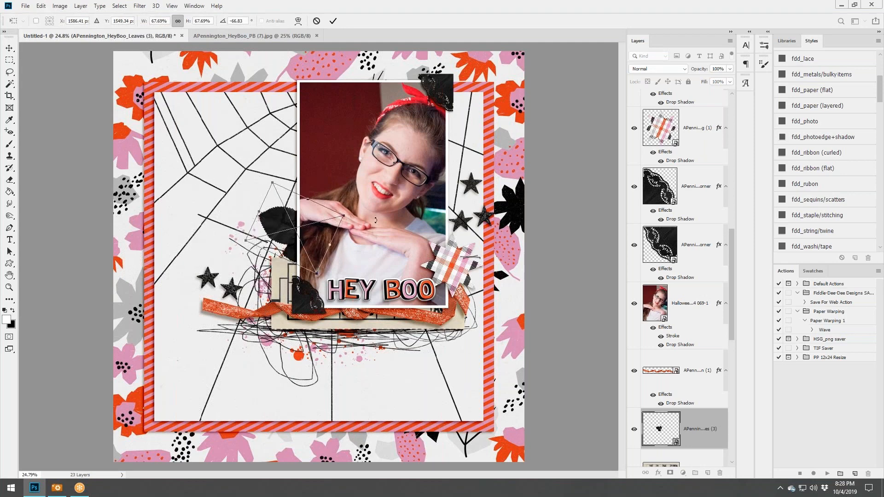
pyautogui.moveTo(375, 220); pyautogui.dragTo(415, 283)
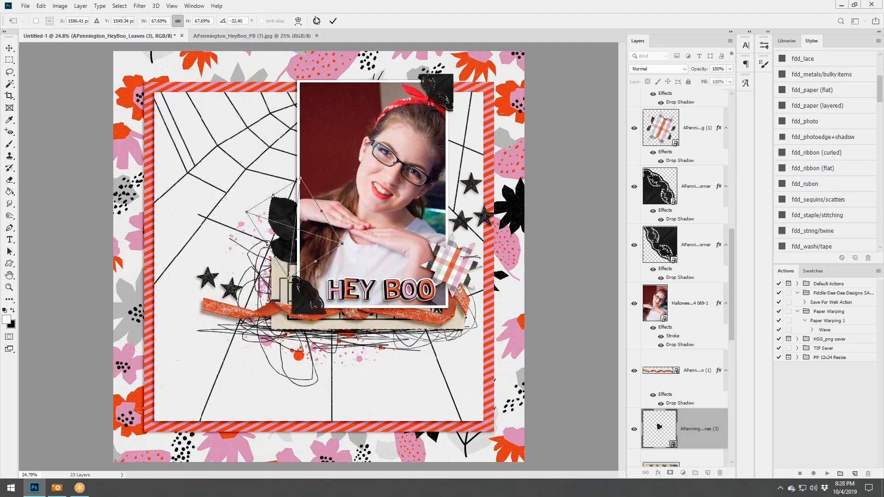
pyautogui.click(333, 22)
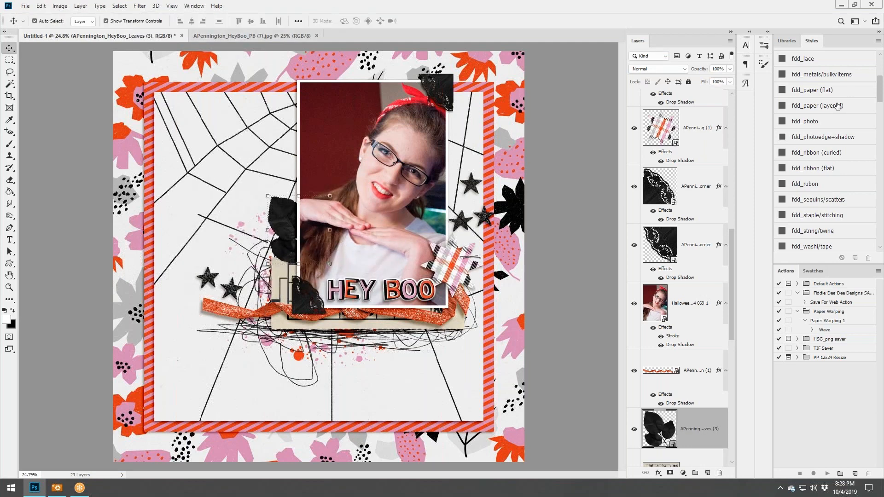
# - Apply the fdd_foliage layer style to the black Leaves (3) at the photo's left edge
pyautogui.scroll(3, 823, 167)
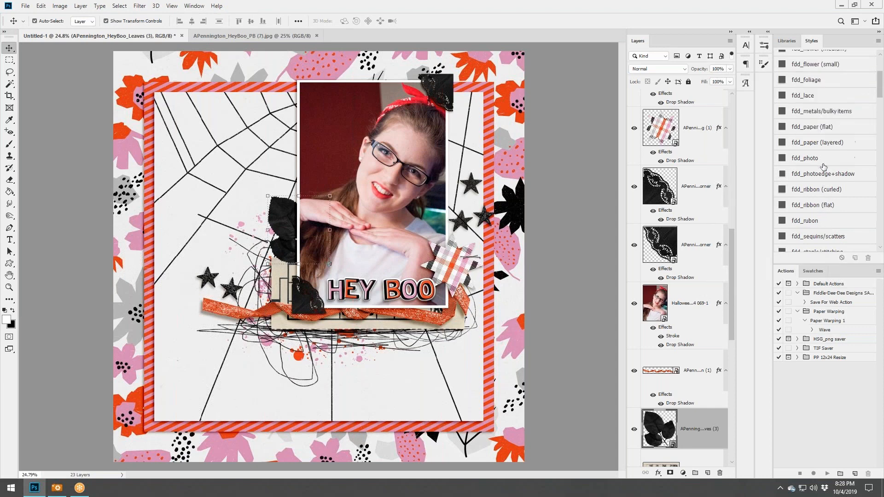
pyautogui.scroll(2, 824, 166)
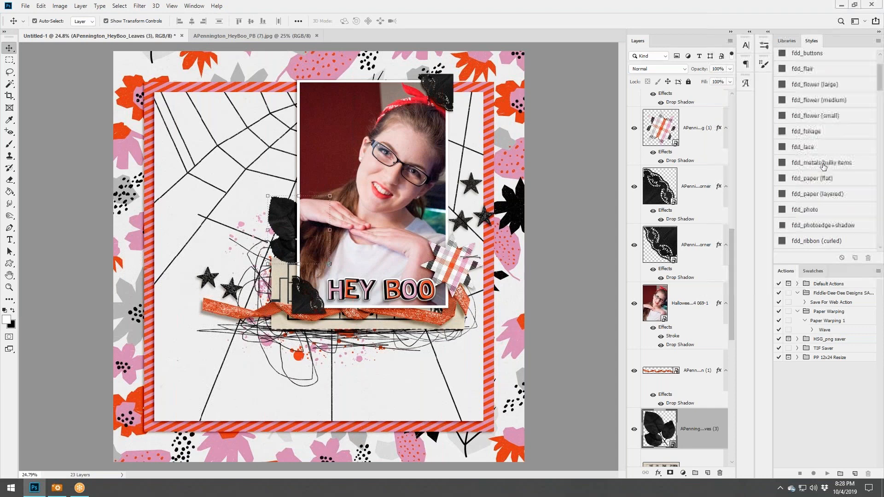
pyautogui.click(824, 132)
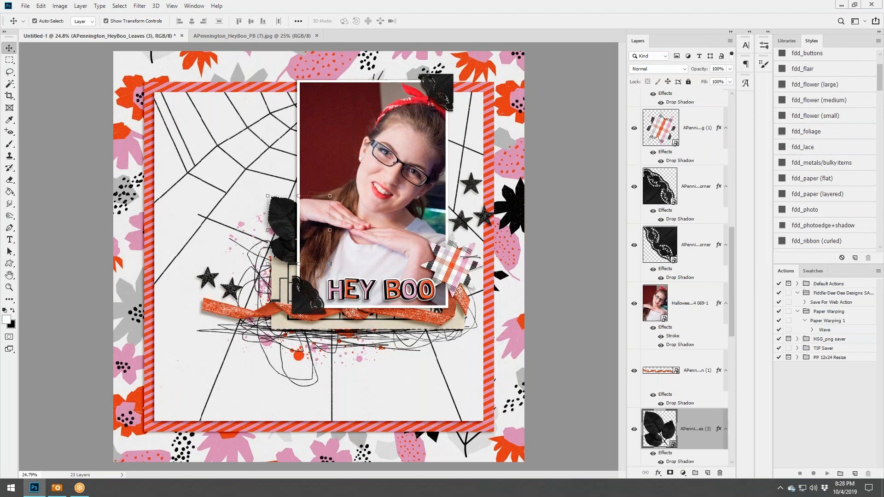
# - Add the glittery Leaves (1) just above Leaves (3), rotated and tucked under the photo's left edge, with the fdd_foliage style
pyautogui.click(338, 231)
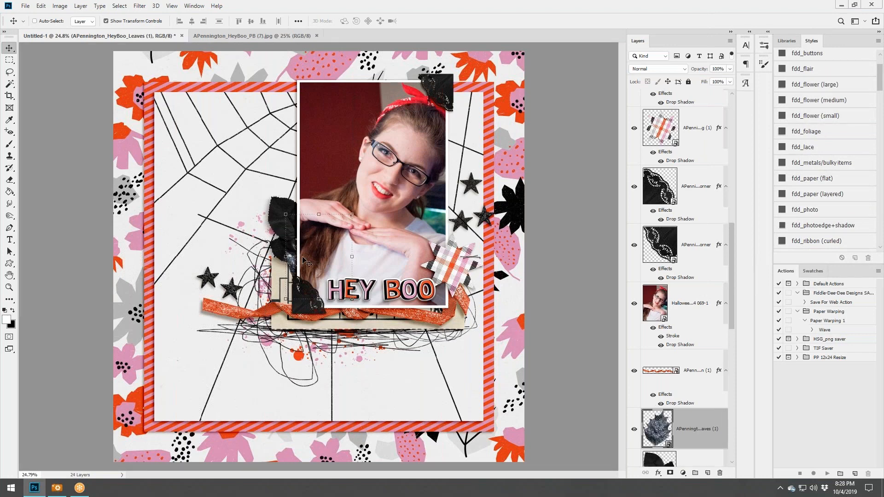
pyautogui.moveTo(286, 256); pyautogui.dragTo(266, 241)
pyautogui.click(317, 21)
pyautogui.moveTo(332, 195); pyautogui.dragTo(295, 244)
pyautogui.click(332, 22)
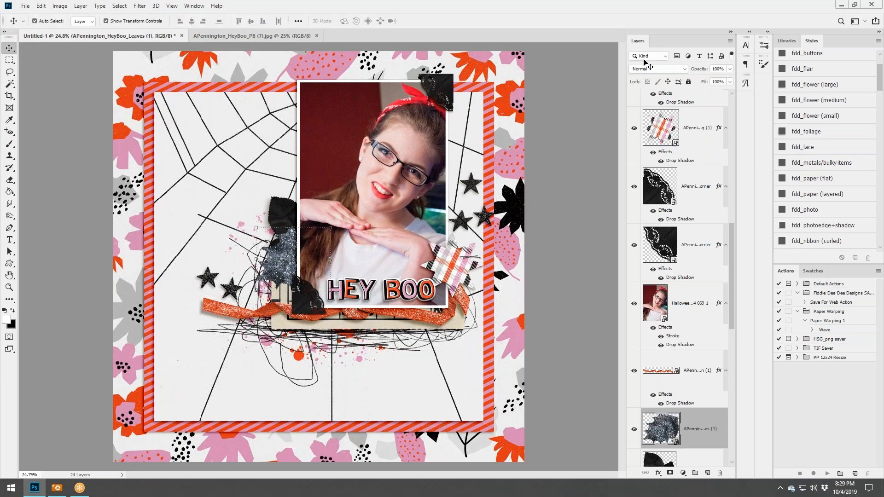
pyautogui.click(808, 132)
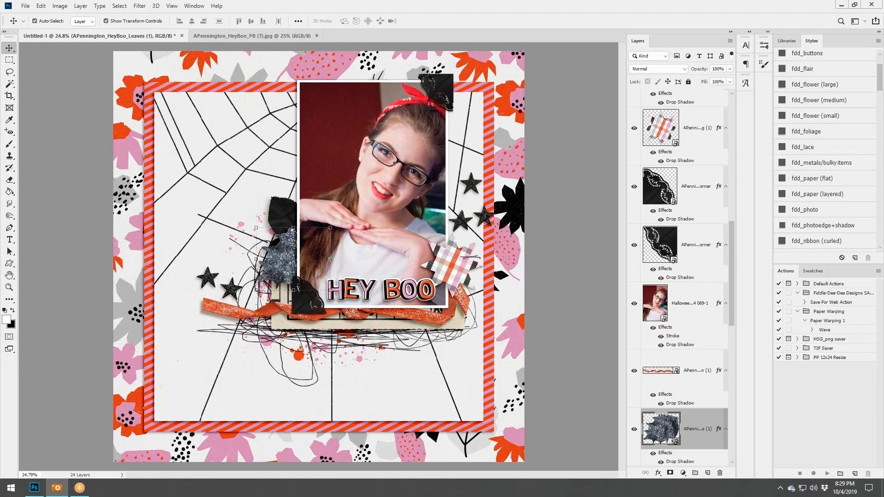
# - Add Ghost 1 (4) as the top layer, scaled to 83.93% with a drop-shadow style, and place it over the plaid tag by the photo
pyautogui.moveTo(0, 230); pyautogui.dragTo(453, 219)
pyautogui.hotkey('ctrl', 'shift', ']')
pyautogui.moveTo(0, 249); pyautogui.dragTo(292, 227)
pyautogui.rightClick(694, 151)
pyautogui.click(721, 120)
pyautogui.hotkey('ctrl', 't')
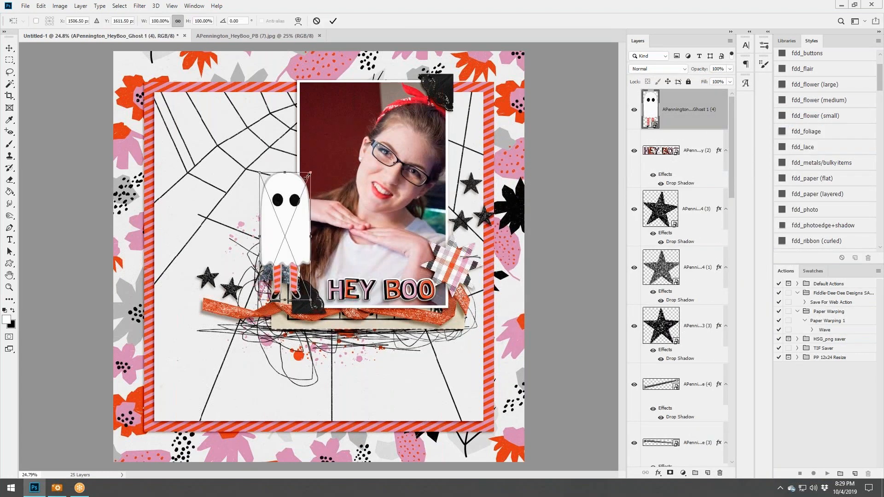
pyautogui.moveTo(311, 169); pyautogui.dragTo(303, 190)
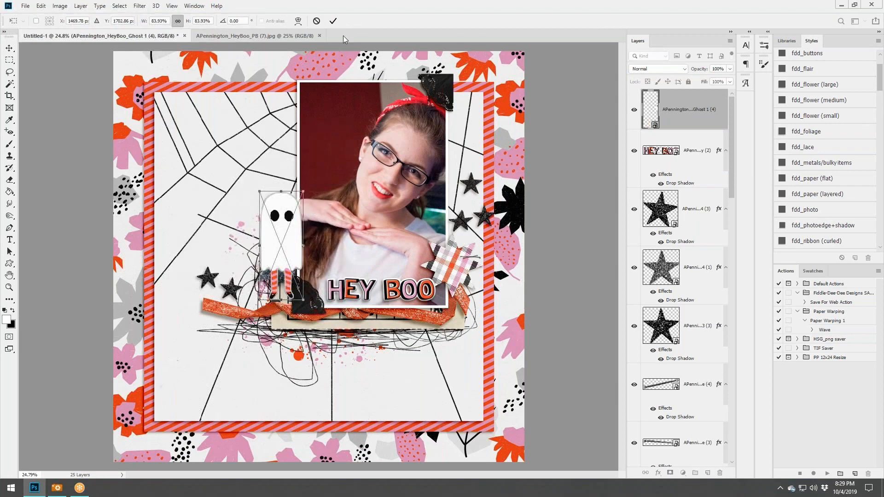
pyautogui.click(333, 21)
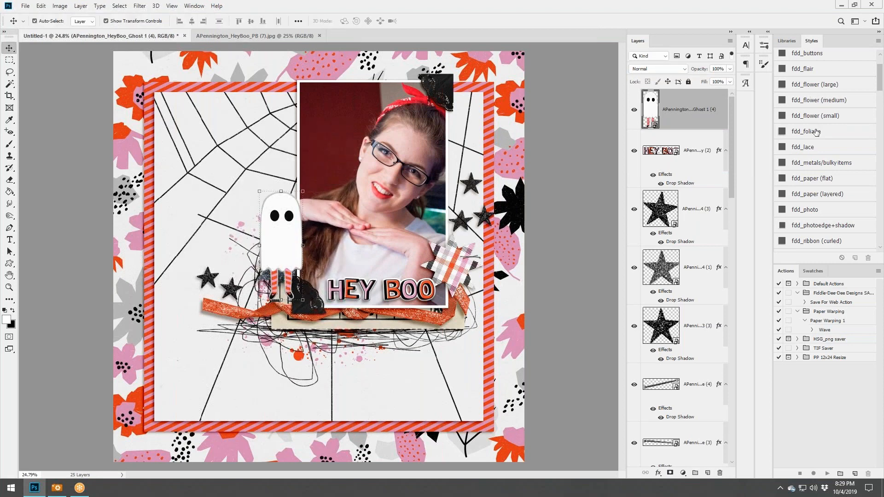
pyautogui.click(788, 116)
pyautogui.moveTo(282, 234); pyautogui.dragTo(450, 241)
# - Shift the plaid tag and its two staples together to the right so they peek out from behind the ghost
pyautogui.scroll(-3, 693, 256)
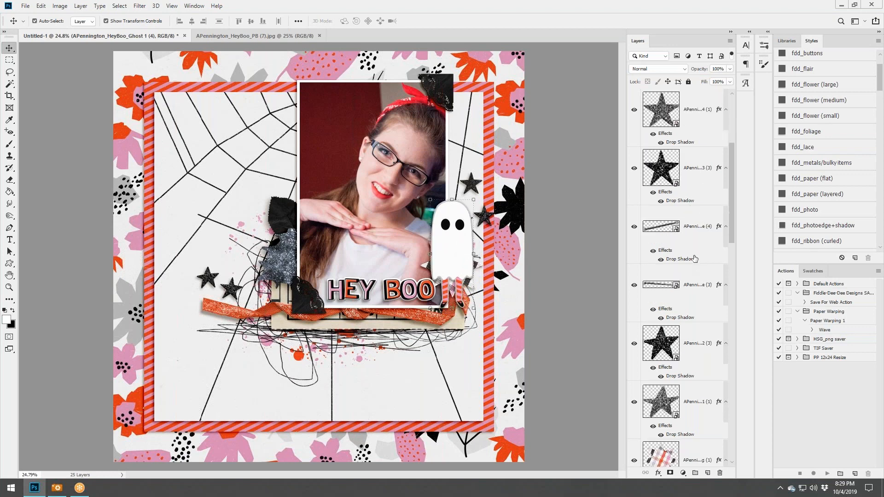
pyautogui.click(693, 235)
pyautogui.keyDown('shift'); pyautogui.click(695, 286); pyautogui.keyUp('shift')
pyautogui.scroll(-1, 700, 318)
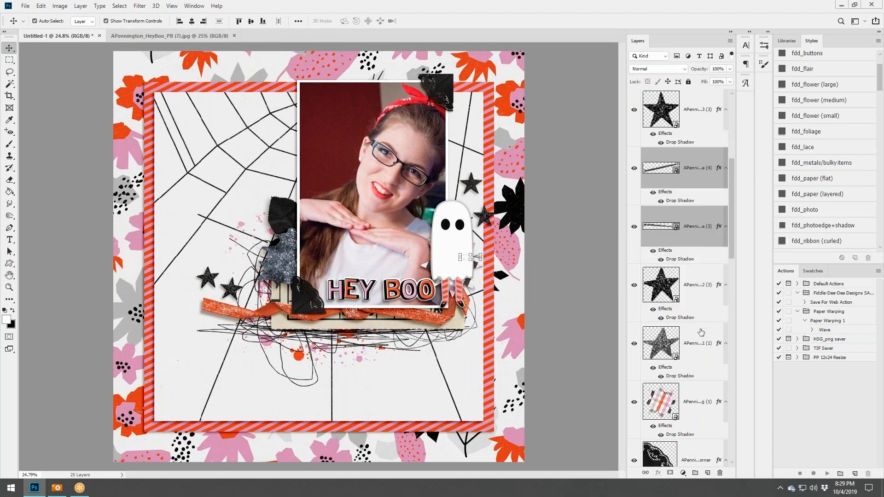
pyautogui.keyDown('ctrl'); pyautogui.click(696, 400); pyautogui.keyUp('ctrl')
pyautogui.moveTo(454, 254); pyautogui.dragTo(478, 251)
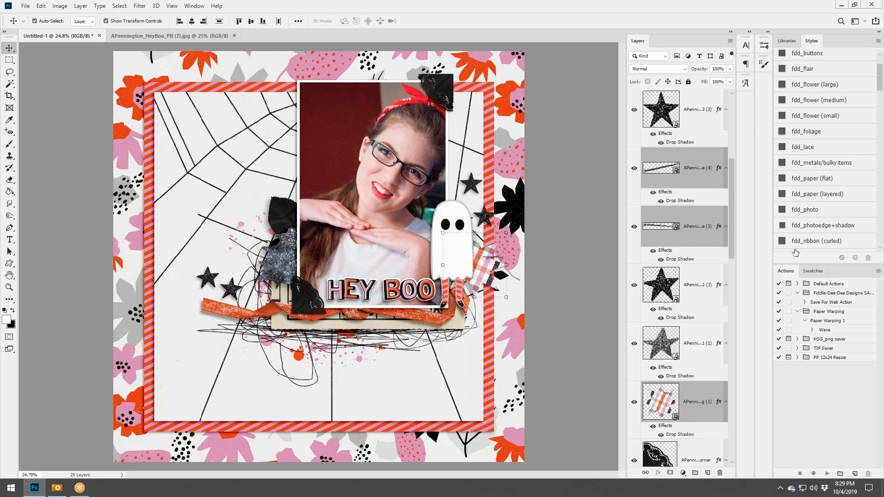
# - Add the oval Frame 4 (5) around and behind the ghost, scaled to 87.59%, with the fdd_paper (layered) style
pyautogui.hotkey('alt', 'Tab')
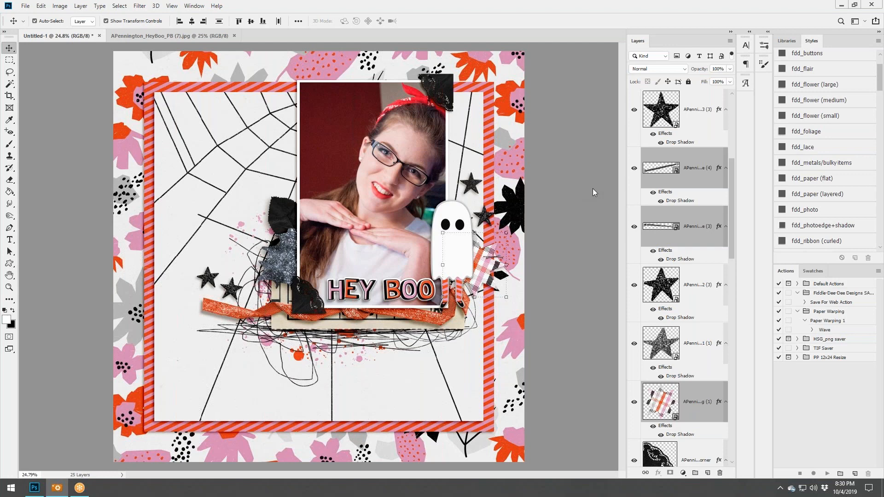
pyautogui.moveTo(592, 188); pyautogui.dragTo(391, 275)
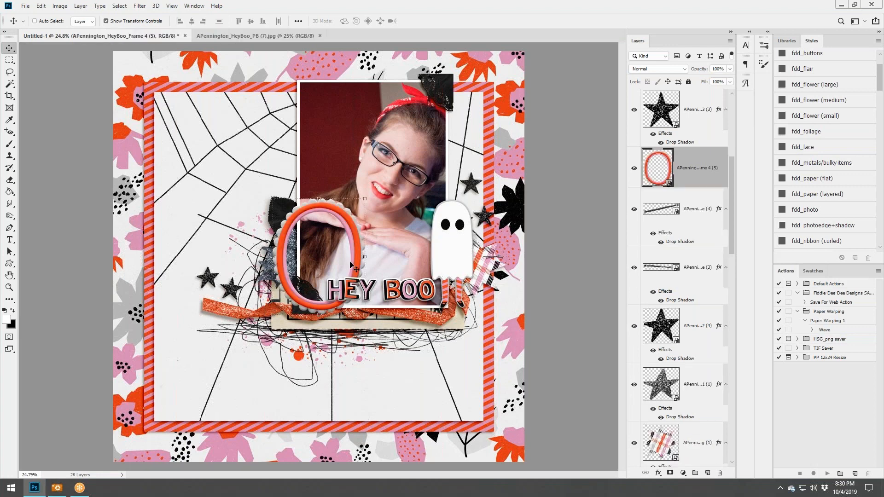
pyautogui.moveTo(360, 250); pyautogui.dragTo(488, 244)
pyautogui.moveTo(498, 191); pyautogui.dragTo(488, 232)
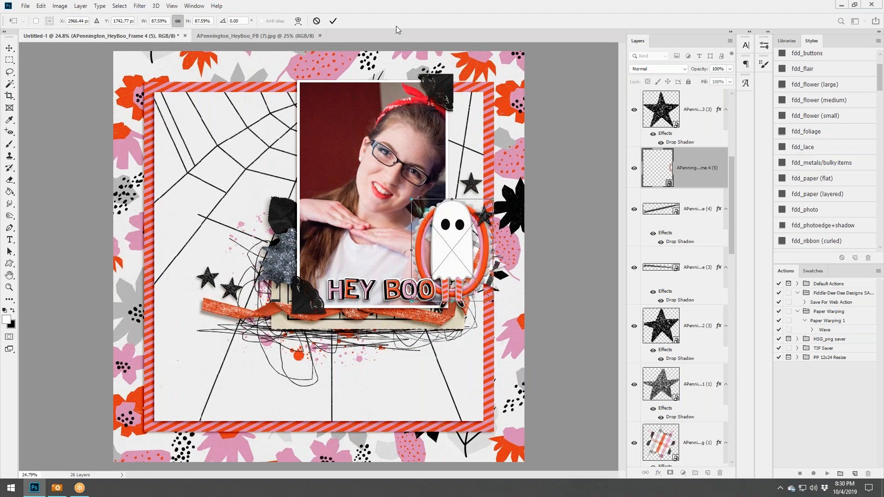
pyautogui.click(333, 20)
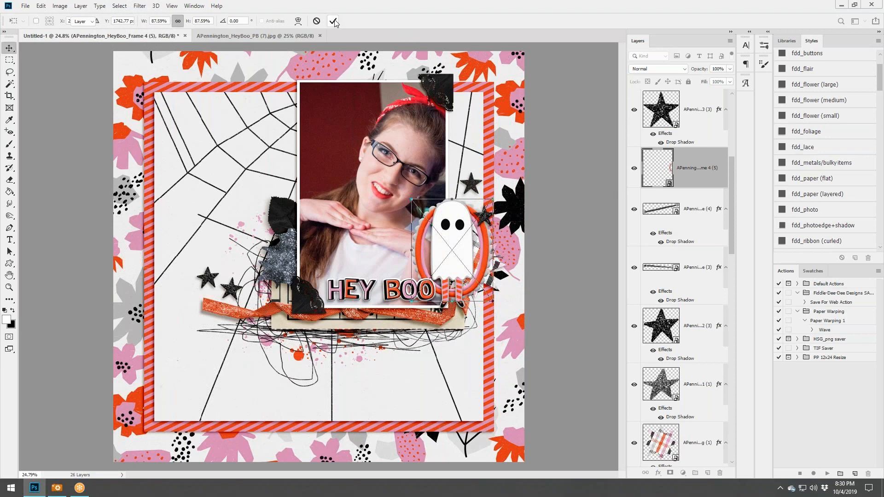
pyautogui.click(812, 195)
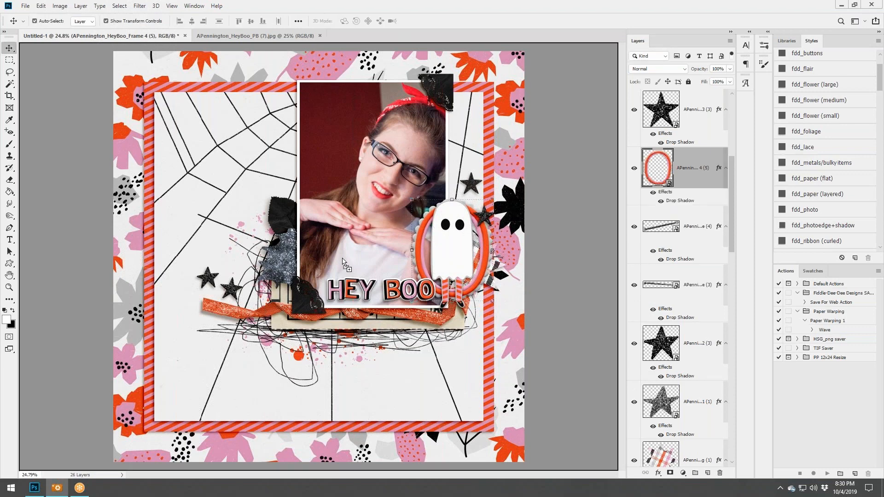
# - Add Frame 1 beneath the leaves at the photo's left edge, layered above the bingo card, with the fdd_paper (layered) style
pyautogui.hotkey('ctrl', 'v')
pyautogui.moveTo(276, 253); pyautogui.dragTo(251, 251)
pyautogui.moveTo(660, 191); pyautogui.dragTo(720, 340)
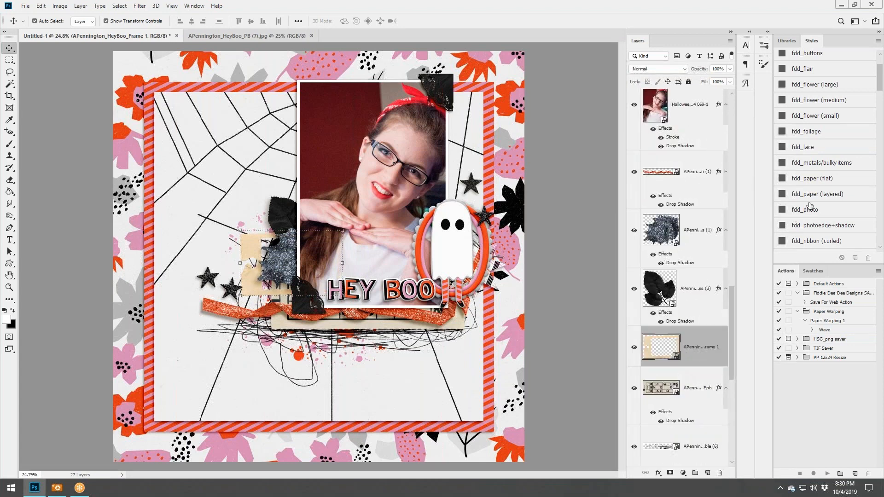
pyautogui.click(824, 195)
# - Add Flowers (1) through (5) together, raise them to the top of the layer stack and apply the fdd_flower (medium) style
pyautogui.hotkey('alt', 'Tab')
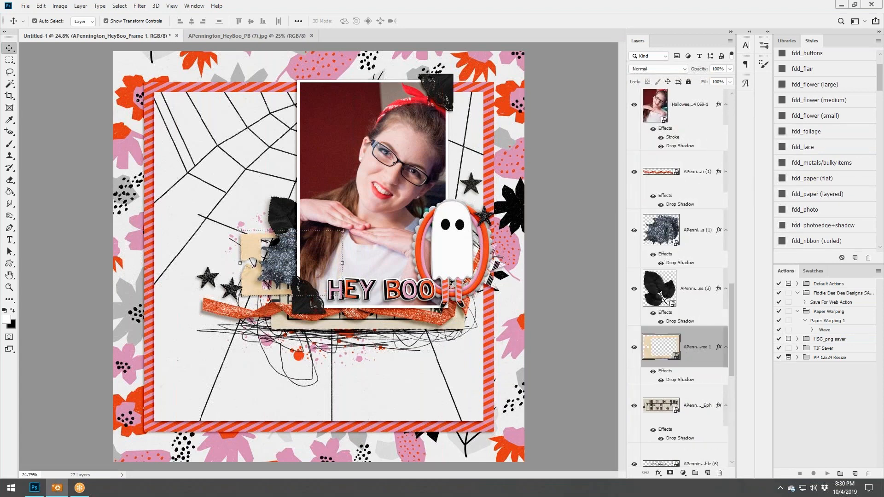
pyautogui.moveTo(562, 162); pyautogui.dragTo(324, 203)
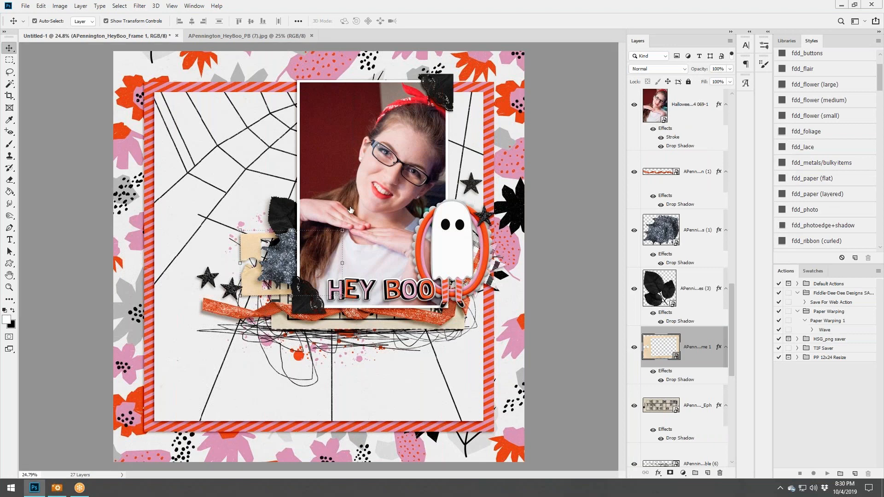
pyautogui.scroll(-1, 707, 400)
pyautogui.keyDown('shift'); pyautogui.click(696, 412); pyautogui.keyUp('shift')
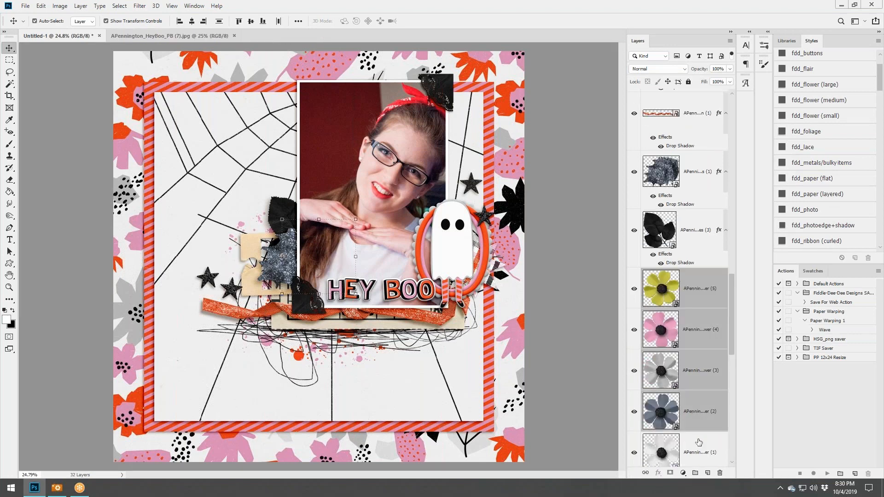
pyautogui.keyDown('shift'); pyautogui.click(700, 441); pyautogui.keyUp('shift')
pyautogui.moveTo(703, 416); pyautogui.dragTo(648, 313)
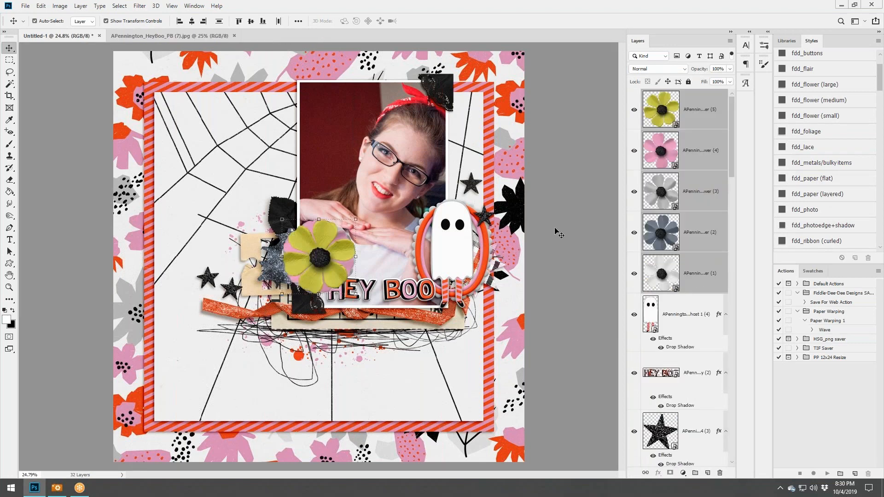
pyautogui.click(823, 100)
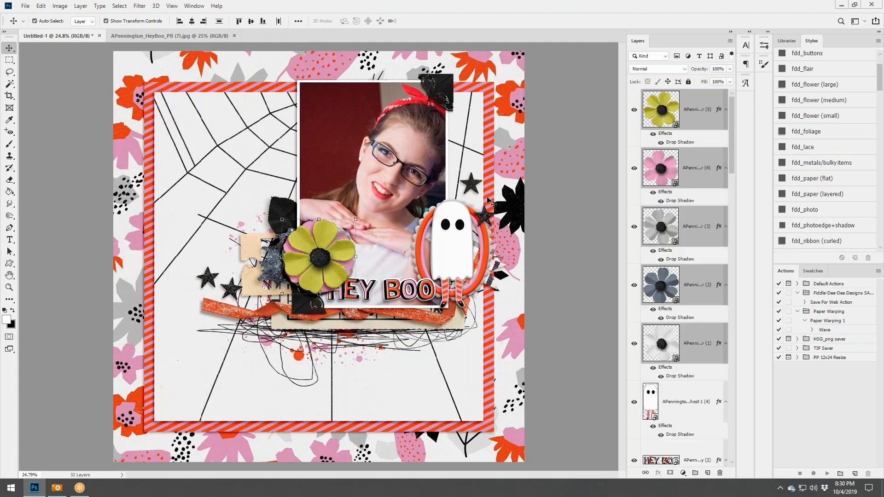
# - Pull the yellow Flower (5) off the stacked flowers and delete its layer
pyautogui.click(548, 217)
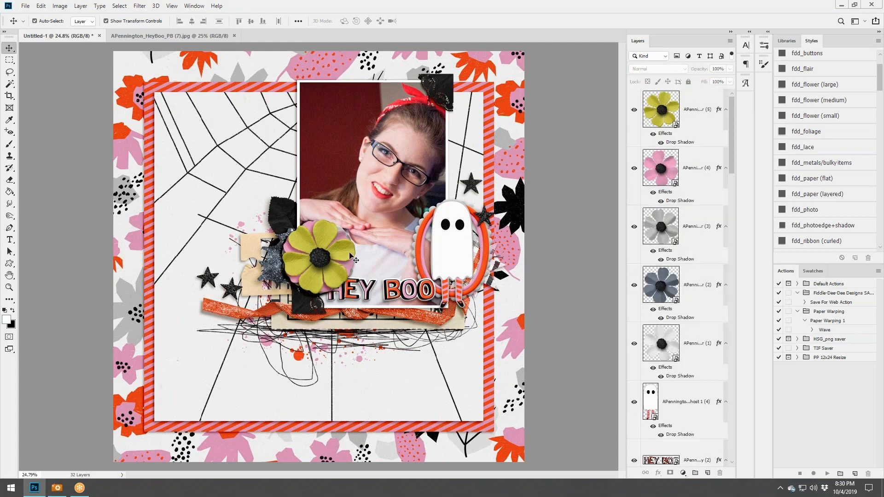
pyautogui.moveTo(350, 254); pyautogui.dragTo(403, 348)
pyautogui.rightClick(685, 115)
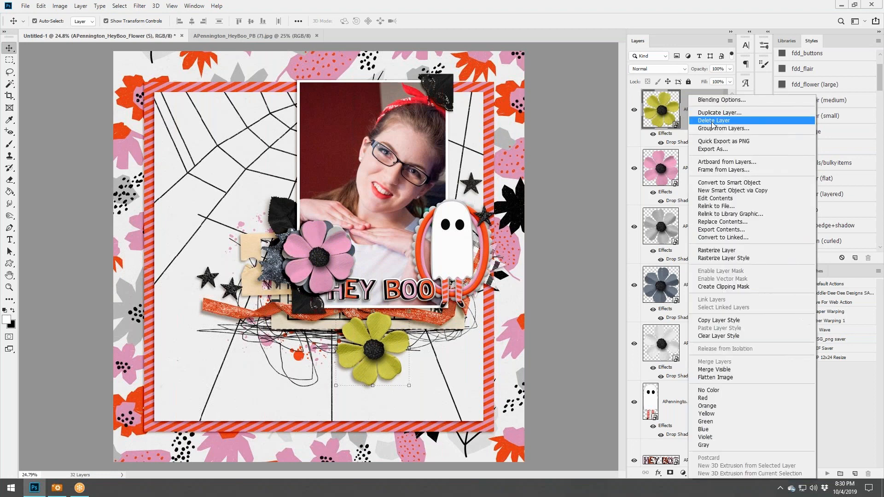
pyautogui.click(713, 121)
# - Spread the stacked pink, light grey, slate-blue and white flowers apart on the page
pyautogui.moveTo(348, 266)
pyautogui.mouseDown()
pyautogui.moveTo(375, 330)
pyautogui.moveTo(465, 351)
pyautogui.mouseUp()
pyautogui.moveTo(324, 251); pyautogui.dragTo(336, 344)
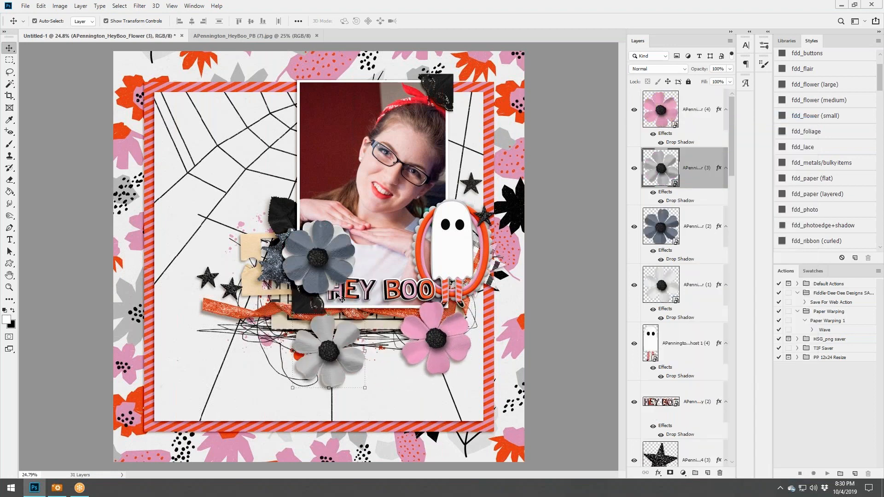
pyautogui.moveTo(344, 267); pyautogui.dragTo(255, 226)
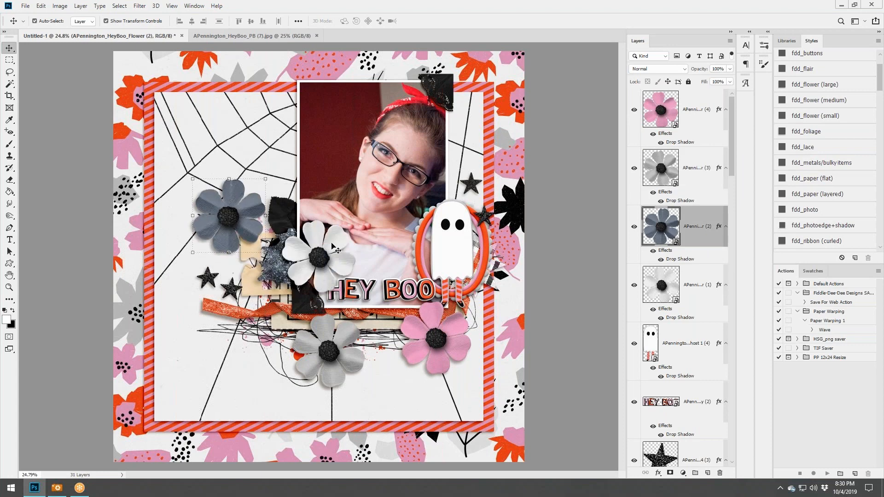
pyautogui.moveTo(330, 244); pyautogui.dragTo(341, 225)
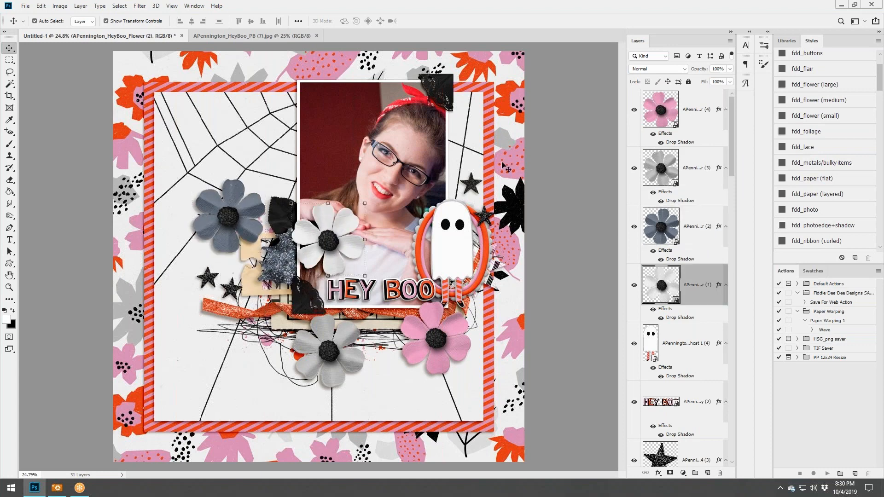
# - Scale the light grey Flower (3) and white Flower (1) together to 50.32%
pyautogui.keyDown('ctrl'); pyautogui.click(687, 171); pyautogui.keyUp('ctrl')
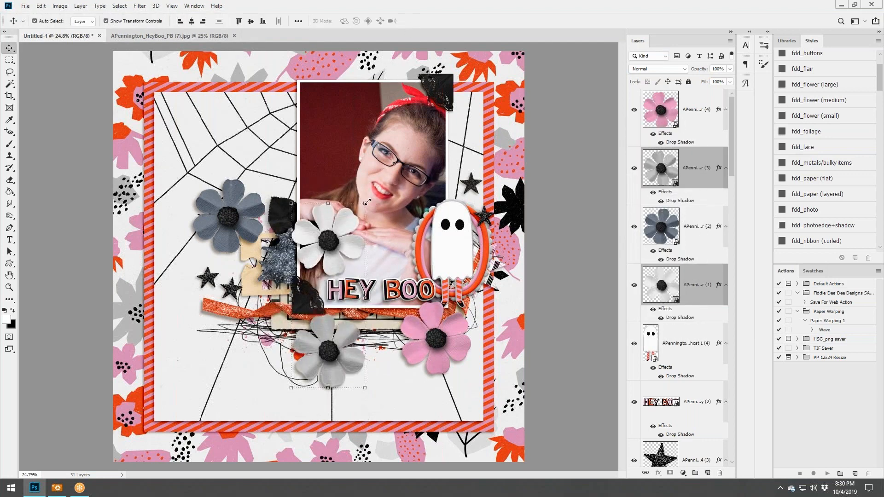
pyautogui.moveTo(367, 201); pyautogui.dragTo(328, 295)
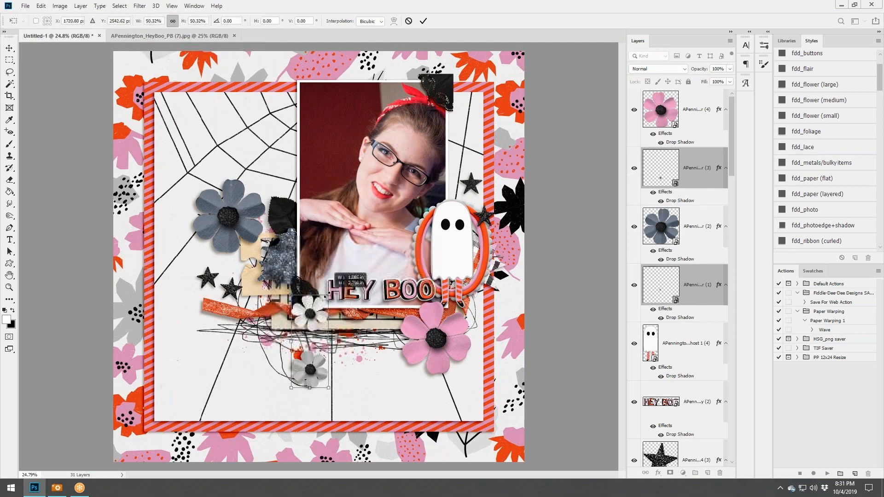
pyautogui.click(425, 23)
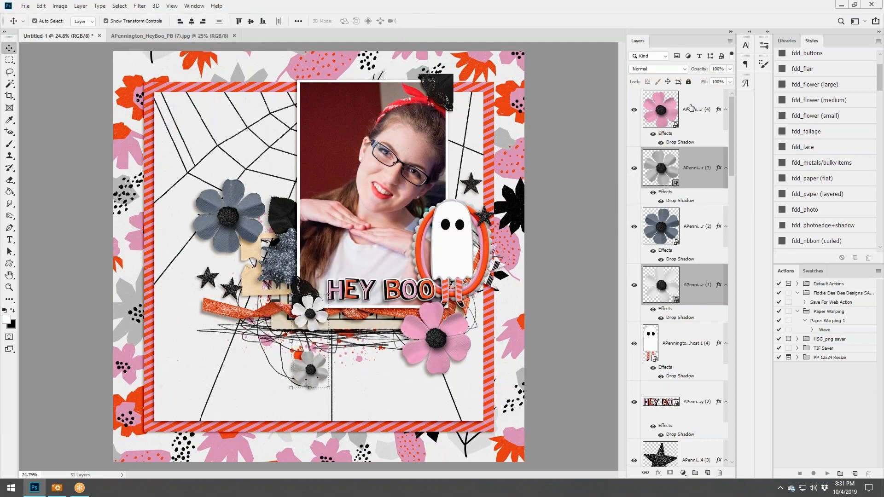
# - Shrink the pink Flower (4) and slate-blue Flower (2) together to roughly match the two smaller flowers
pyautogui.click(690, 107)
pyautogui.keyDown('ctrl'); pyautogui.click(696, 226); pyautogui.keyUp('ctrl')
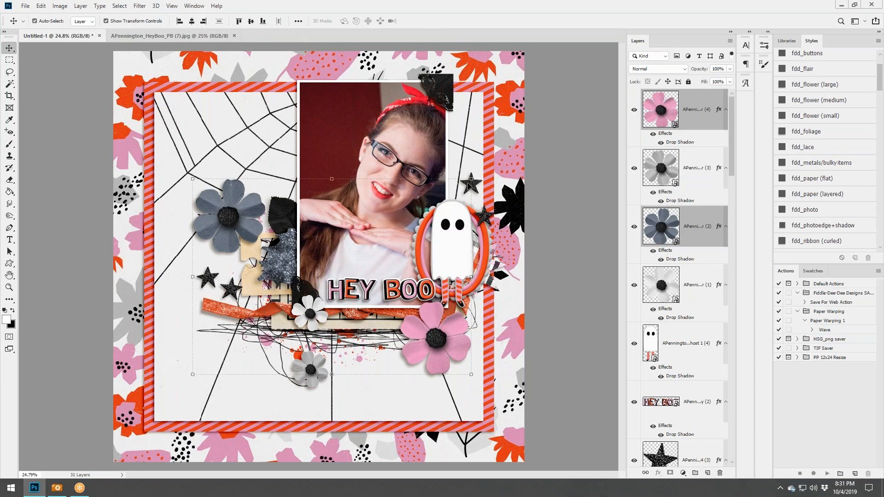
pyautogui.moveTo(471, 180); pyautogui.dragTo(358, 284)
pyautogui.click(423, 21)
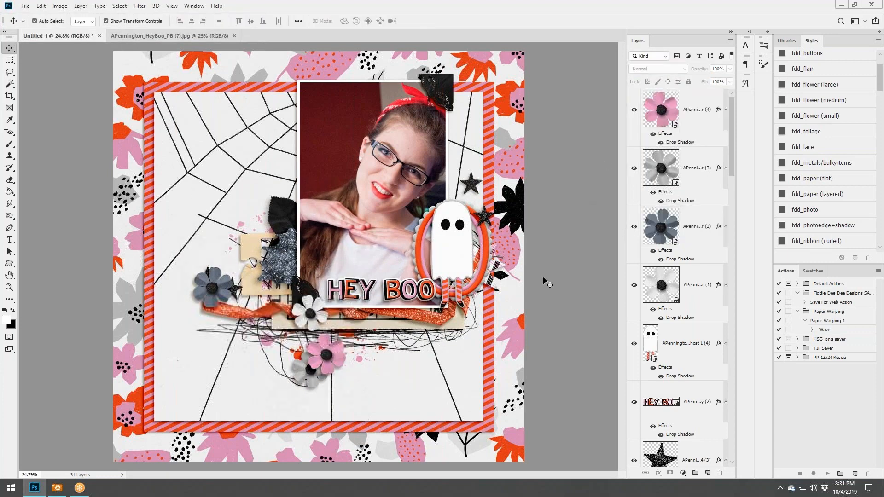
# - Place the pink flower on the leaves at the photo's left edge and the white flower at the oval frame's lower right
pyautogui.moveTo(343, 351); pyautogui.dragTo(469, 179)
pyautogui.moveTo(363, 254); pyautogui.dragTo(263, 267)
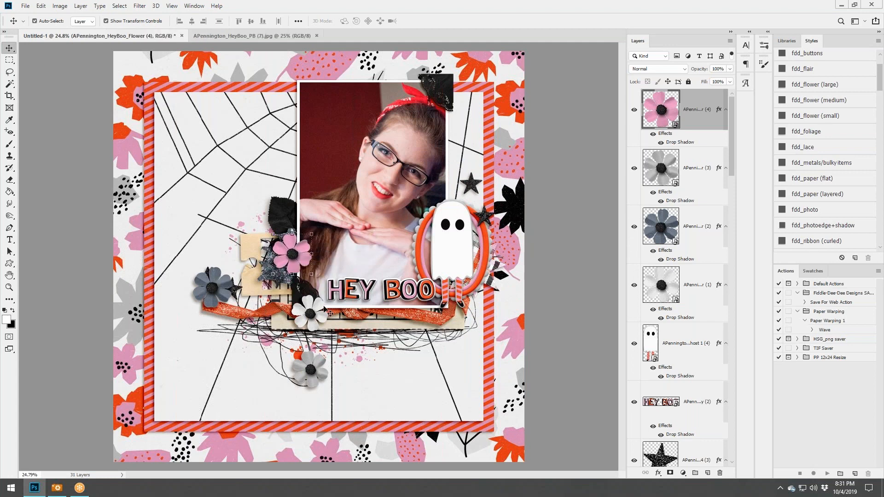
pyautogui.moveTo(320, 315); pyautogui.dragTo(493, 281)
pyautogui.moveTo(223, 265); pyautogui.dragTo(231, 259)
pyautogui.click(38, 7)
pyautogui.click(52, 15)
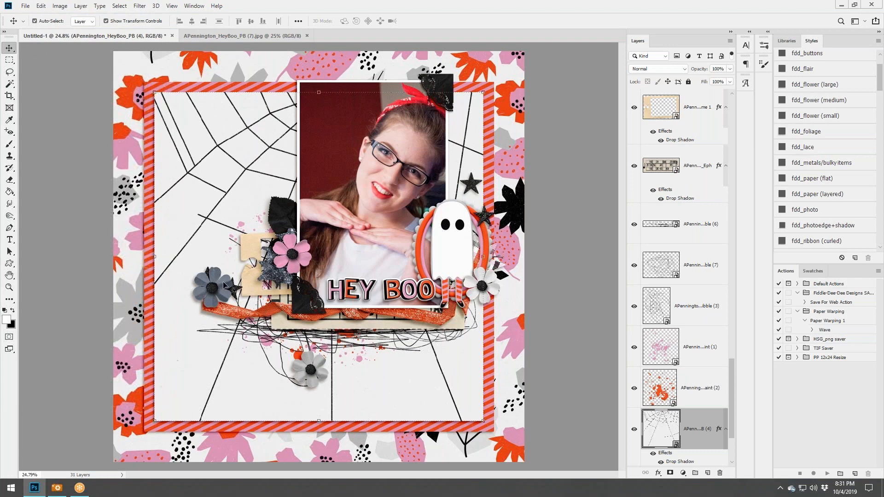
# - Scale the slate-blue Flower (2) to about 29.8% and tuck it below the white flower at the oval frame
pyautogui.moveTo(224, 285); pyautogui.dragTo(502, 305)
pyautogui.click(332, 21)
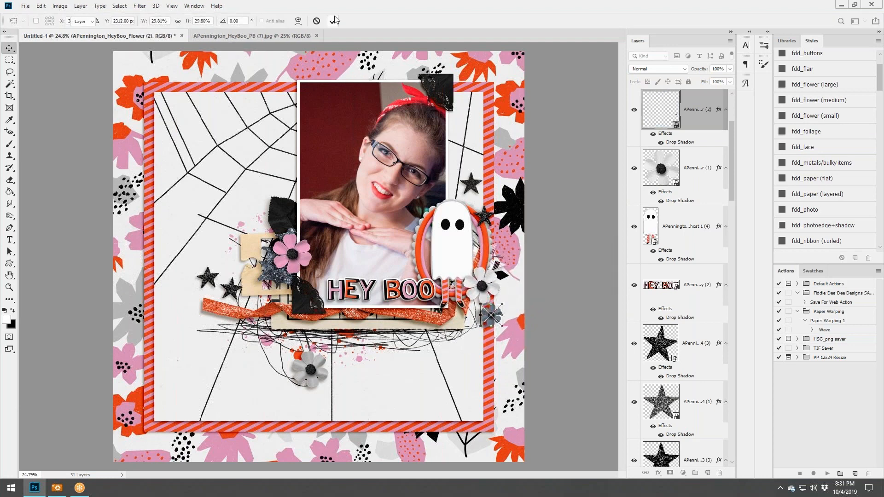
pyautogui.moveTo(497, 316); pyautogui.dragTo(502, 300)
# - Scale the light grey Flower (3) to about 36.7% and place it just lower left of the pink flower
pyautogui.moveTo(327, 364); pyautogui.dragTo(266, 269)
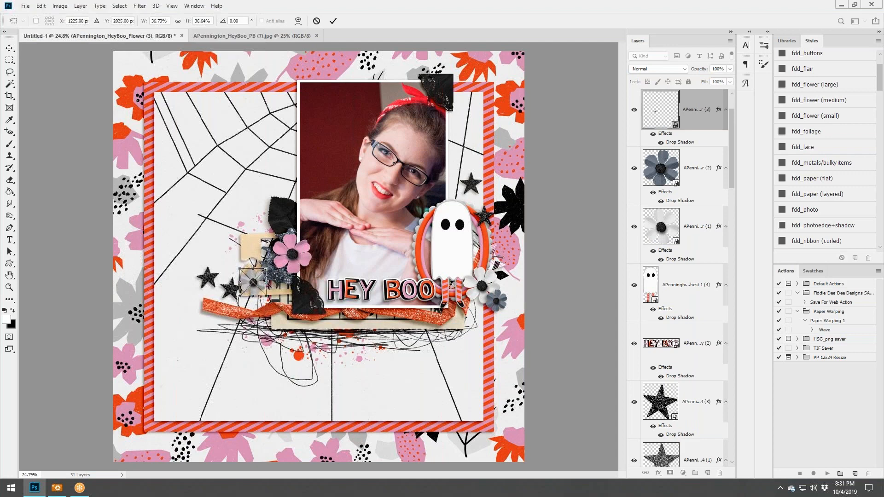
pyautogui.click(333, 20)
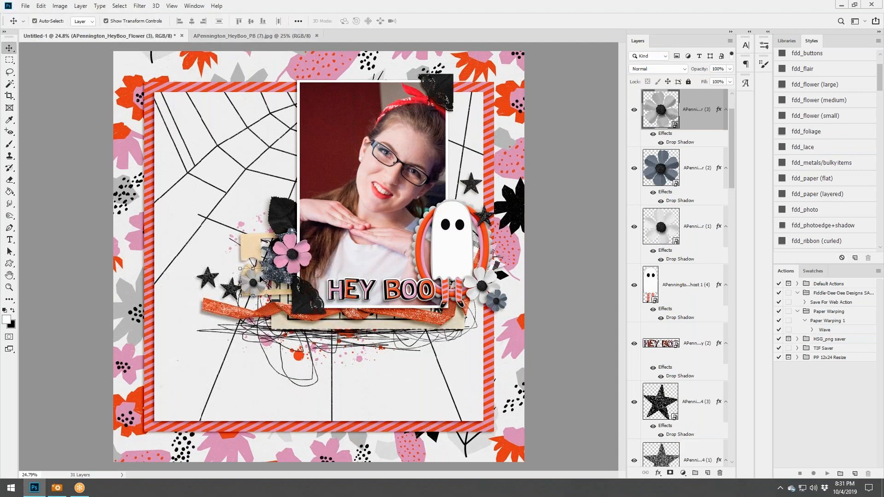
pyautogui.moveTo(261, 282); pyautogui.dragTo(263, 275)
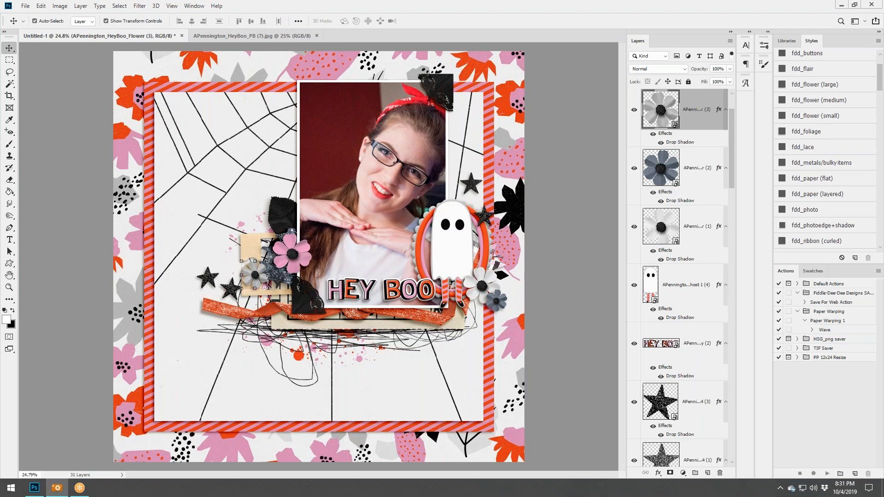
# - Add the striped Flourish 2 (1) to the page and stack it beneath the ephemera strip with a drop shadow
pyautogui.moveTo(883, 304); pyautogui.dragTo(603, 305)
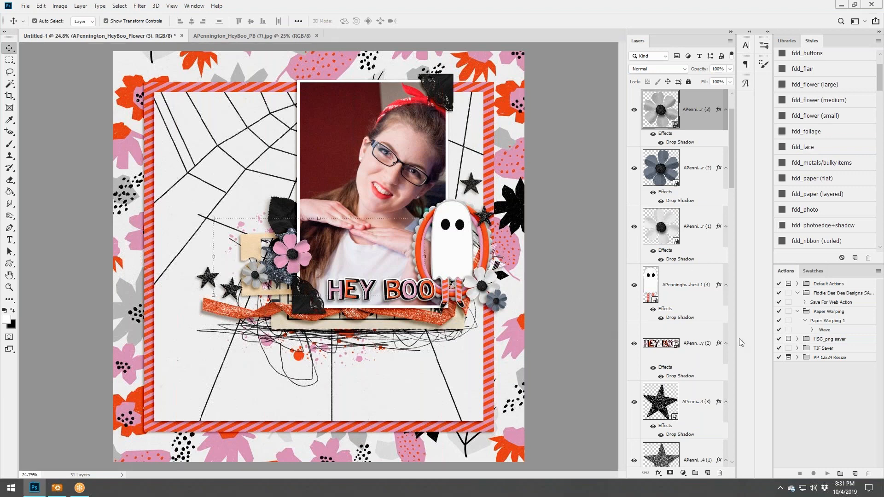
pyautogui.moveTo(409, 241); pyautogui.dragTo(365, 306)
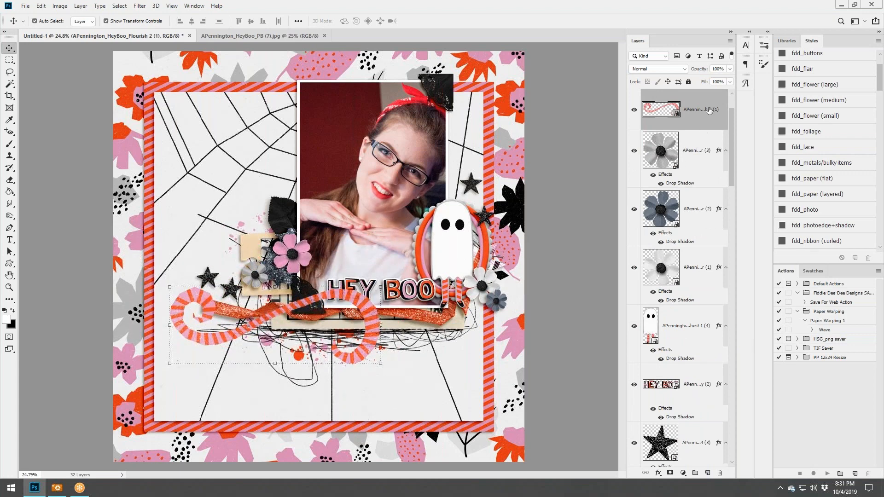
pyautogui.moveTo(708, 112)
pyautogui.mouseDown()
pyautogui.moveTo(658, 495)
pyautogui.moveTo(663, 115)
pyautogui.moveTo(686, 299)
pyautogui.moveTo(686, 259)
pyautogui.mouseUp()
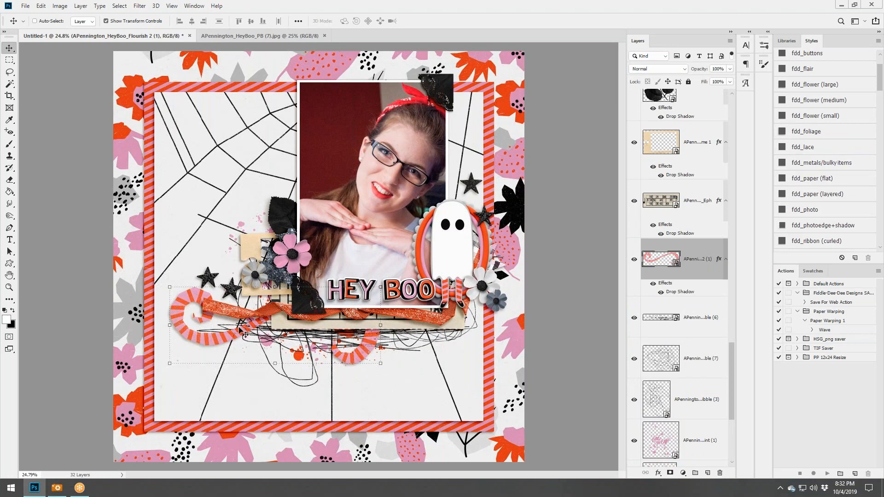
# - Position the flourish with its curl around the stars left of the photo, and place a copy curling out behind the right-hand flowers
pyautogui.moveTo(241, 330); pyautogui.dragTo(228, 291)
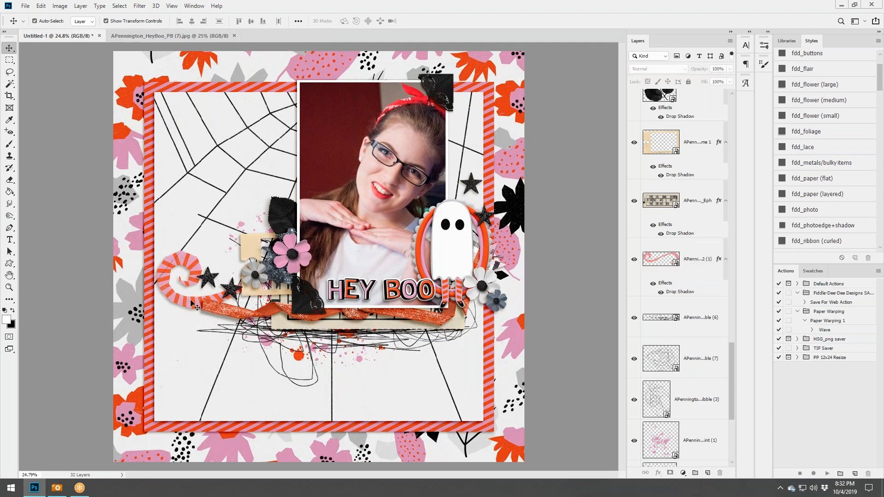
pyautogui.moveTo(218, 311); pyautogui.dragTo(350, 308)
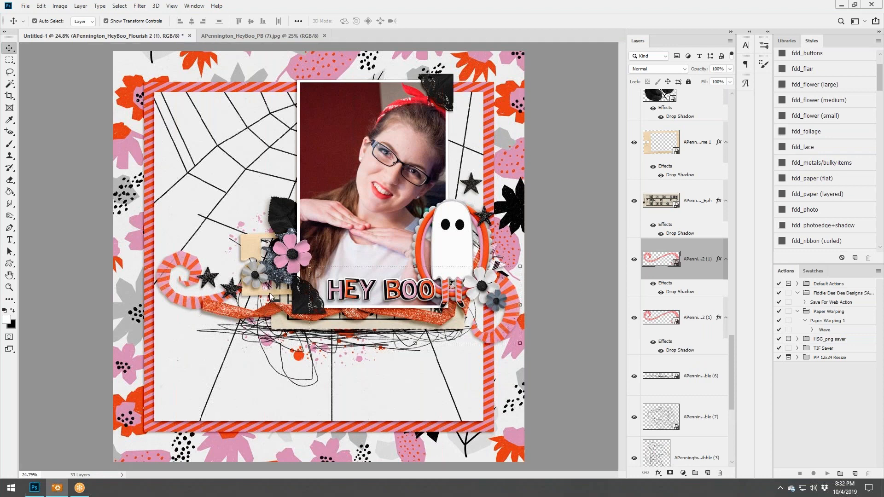
# - Add the black-and-white gingham bow as the front layer and apply the fdd_ribbon (curled) style
pyautogui.click(302, 296)
pyautogui.hotkey('ctrl', 'shift', ']')
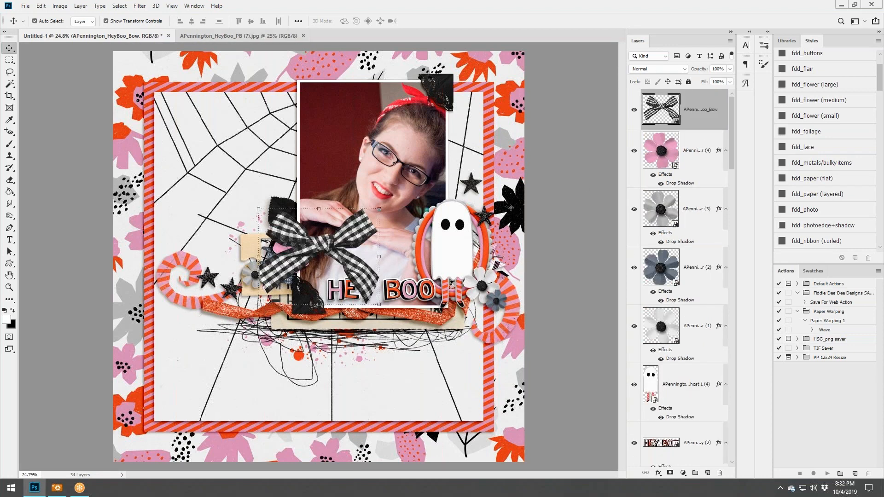
pyautogui.scroll(-1, 820, 231)
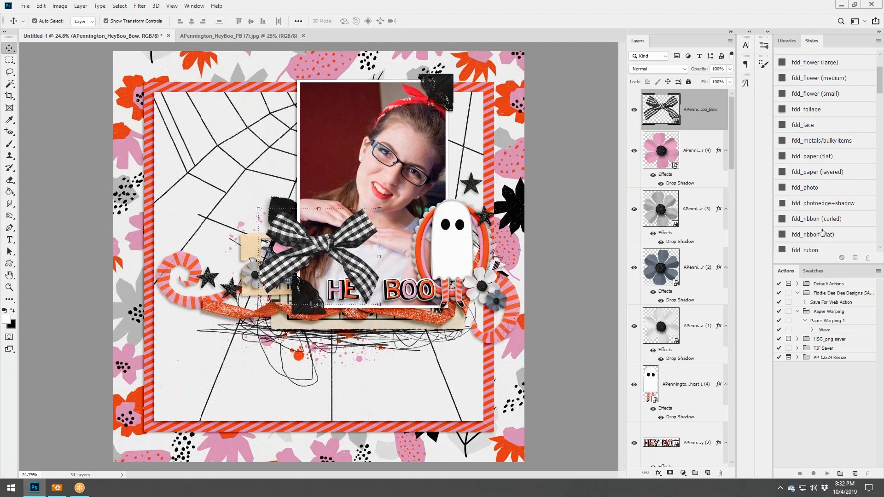
pyautogui.click(821, 219)
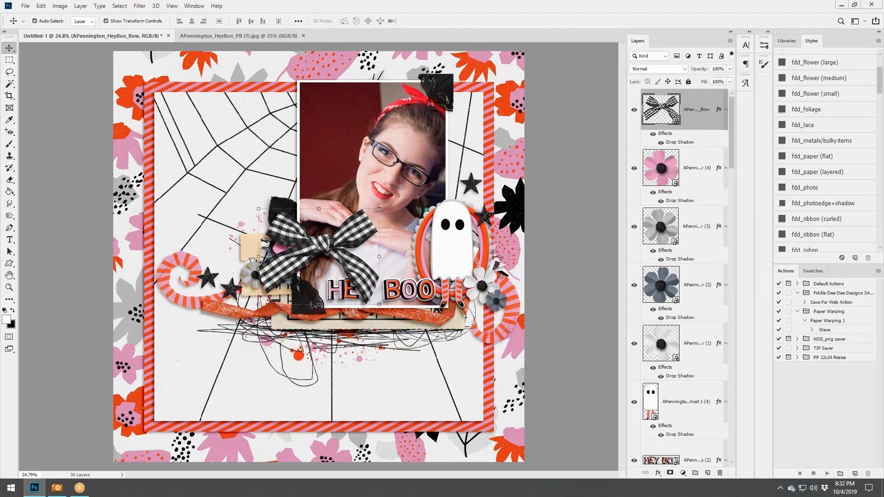
# - Scale the bow to 34.92%, rotate it 19.16° and place it on top of the ghost's head
pyautogui.click(379, 211)
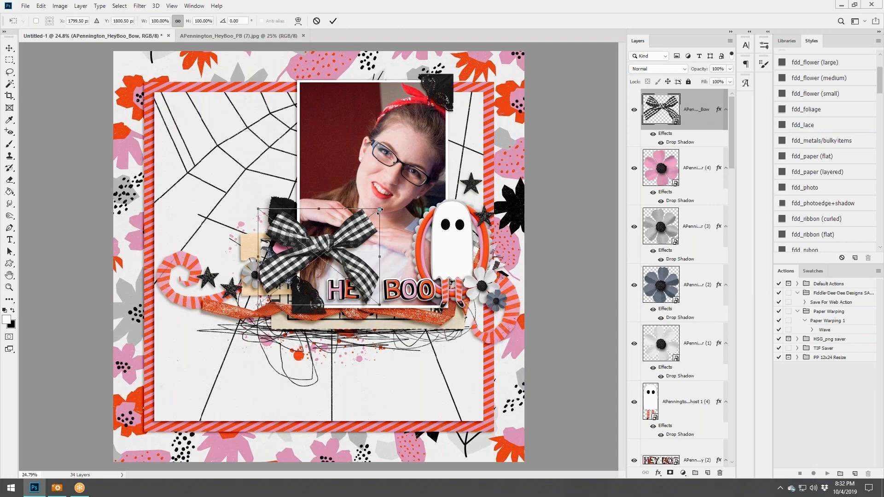
pyautogui.moveTo(379, 210); pyautogui.dragTo(488, 199)
pyautogui.click(333, 20)
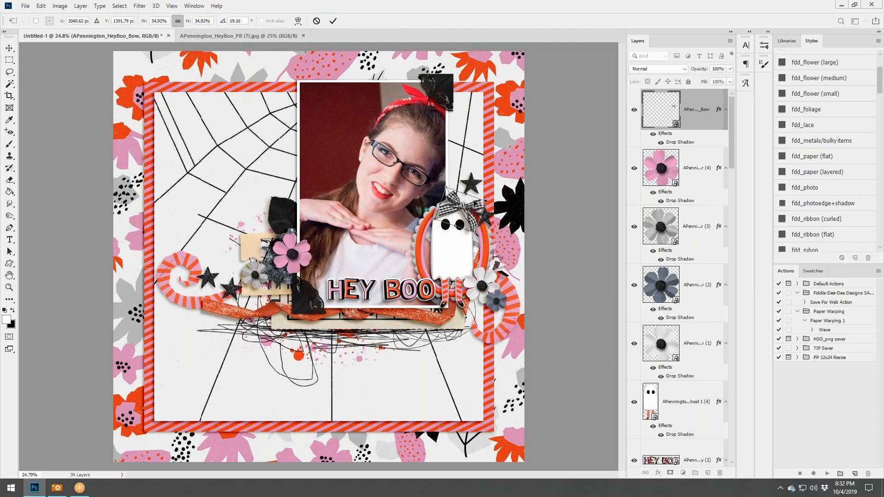
pyautogui.click(333, 21)
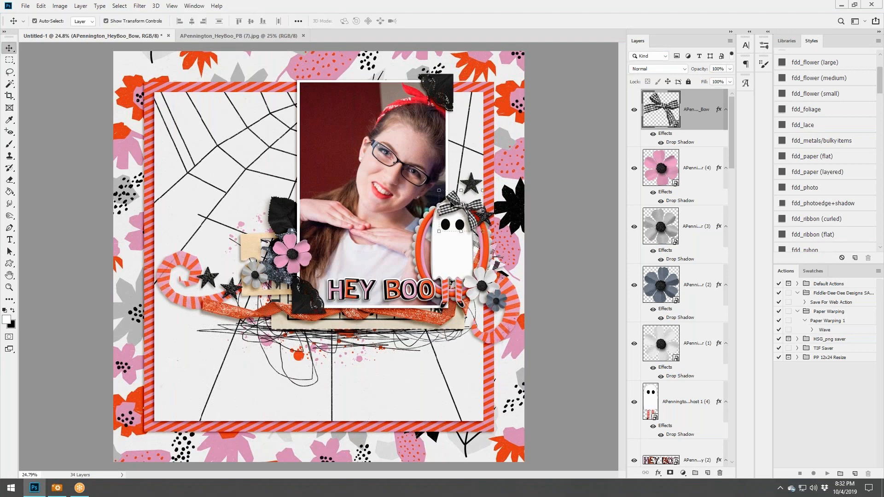
pyautogui.moveTo(464, 206); pyautogui.dragTo(465, 205)
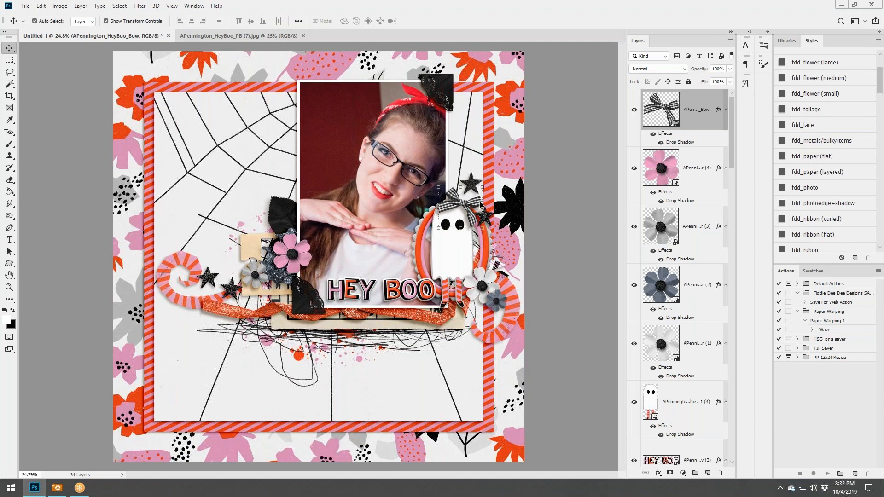
# - Add Button (1) and Button (2) to the page, and delete the green Button (2) layer
pyautogui.hotkey('alt', 'Tab')
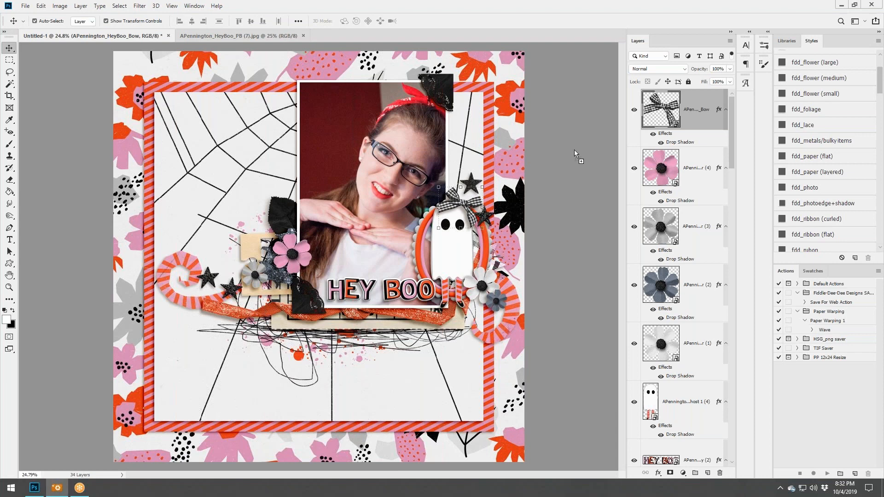
pyautogui.moveTo(574, 150); pyautogui.dragTo(389, 180)
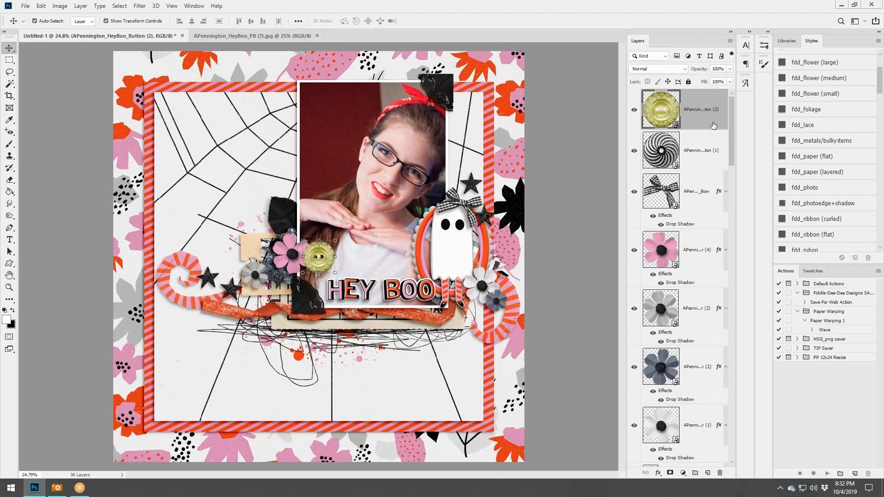
pyautogui.rightClick(712, 120)
pyautogui.click(699, 114)
pyautogui.rightClick(699, 113)
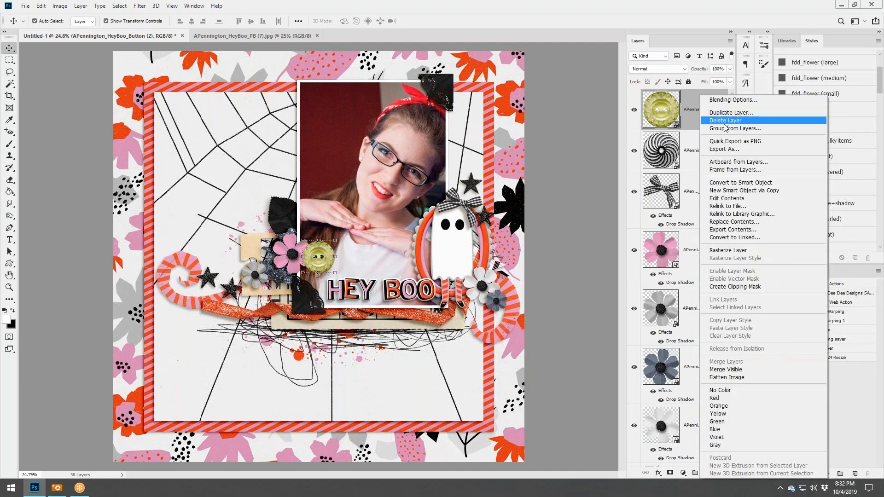
pyautogui.click(725, 121)
# - Shrink the black-and-white swirl button, place it above the two stars left of the photo, and apply the fdd_buttons style
pyautogui.moveTo(314, 250); pyautogui.dragTo(229, 254)
pyautogui.hotkey('ctrl', 't')
pyautogui.click(333, 21)
pyautogui.scroll(1, 841, 82)
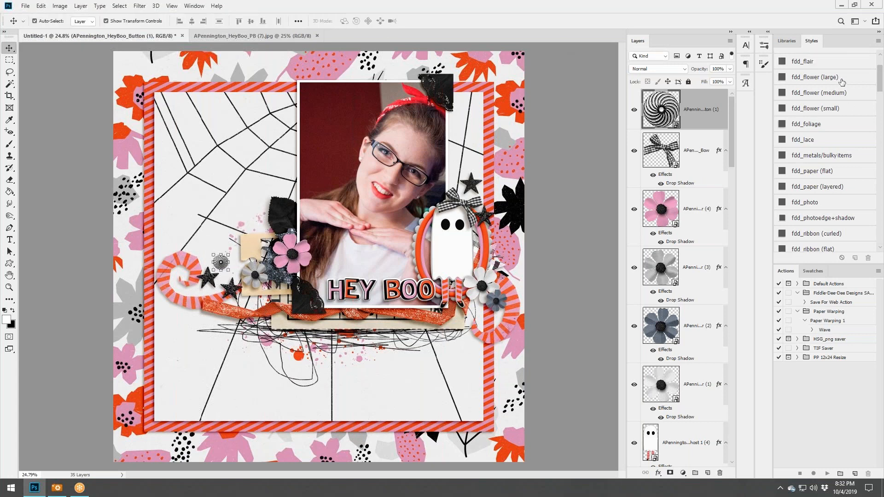
pyautogui.scroll(2, 842, 82)
pyautogui.click(820, 81)
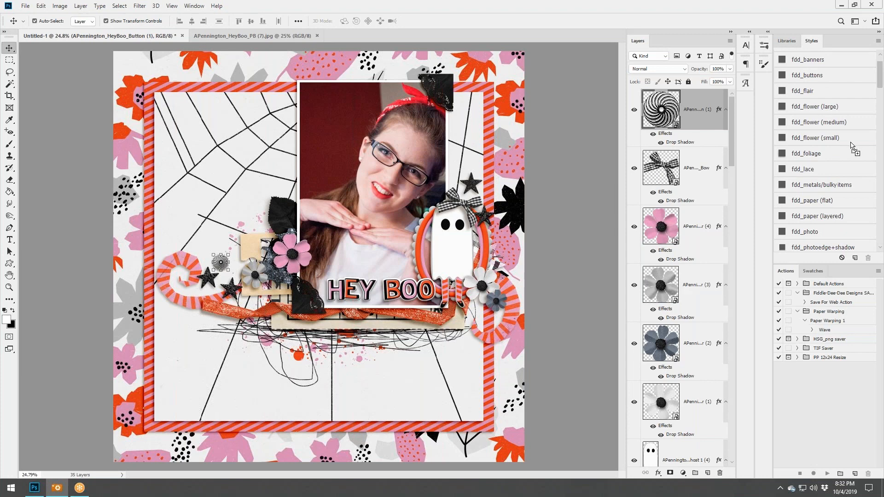
# - Add the Beads scatter, stack it directly beneath the ephemera strip, and apply the fdd_sequins/scatters style
pyautogui.moveTo(850, 144); pyautogui.dragTo(360, 320)
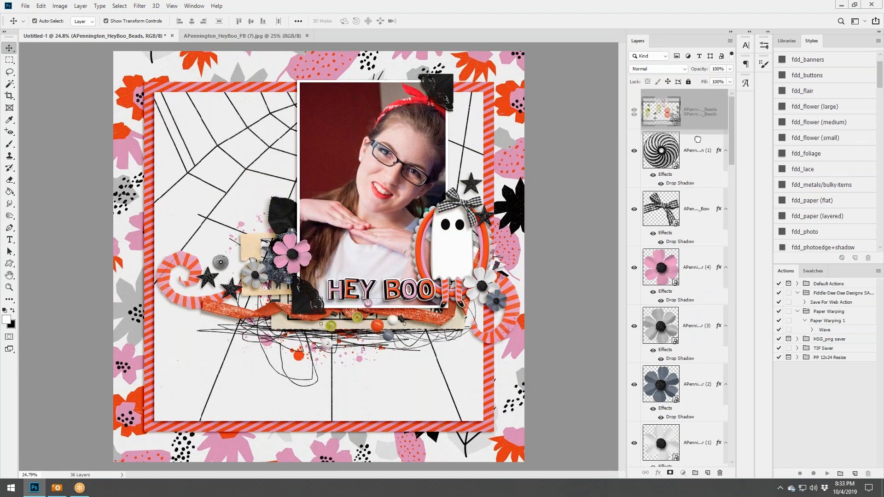
pyautogui.scroll(-3, 714, 123)
pyautogui.moveTo(662, 495); pyautogui.dragTo(683, 399)
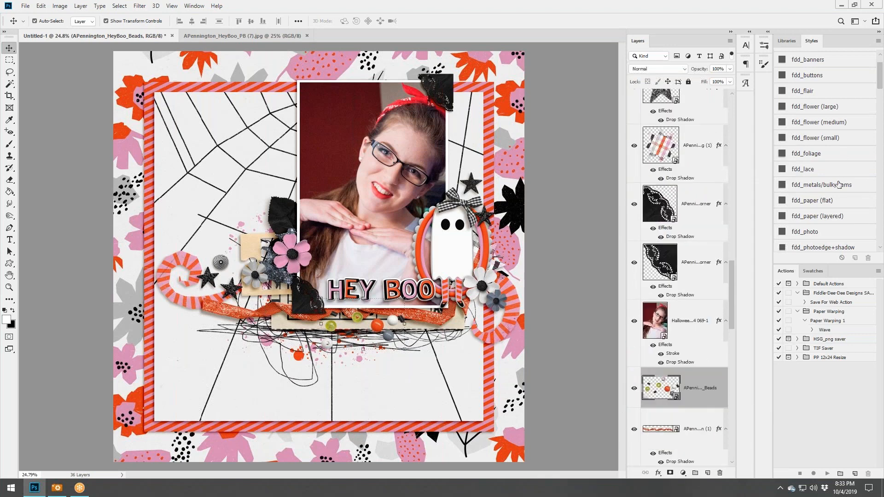
pyautogui.scroll(-4, 839, 183)
pyautogui.click(836, 191)
pyautogui.moveTo(695, 401); pyautogui.dragTo(684, 397)
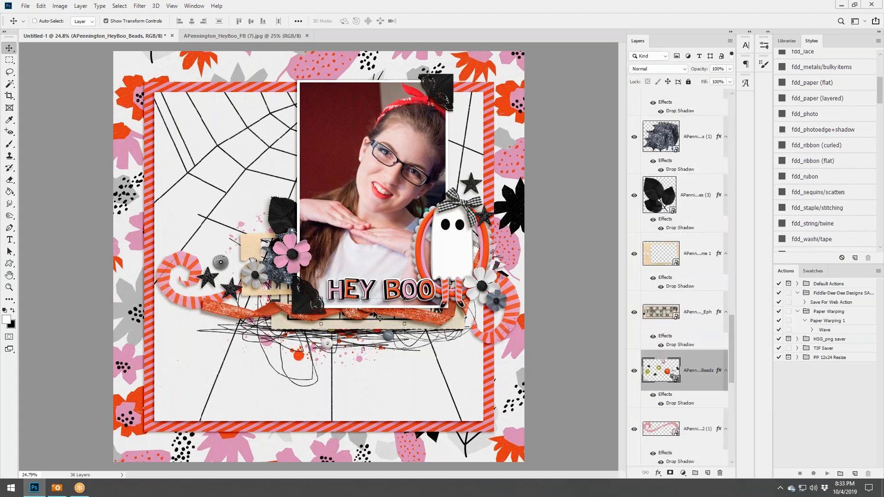
# - Rotate the beads at the cluster's lower right, and place copies at the photo's right edge above the ghost and behind the left cluster
pyautogui.moveTo(388, 335); pyautogui.dragTo(461, 344)
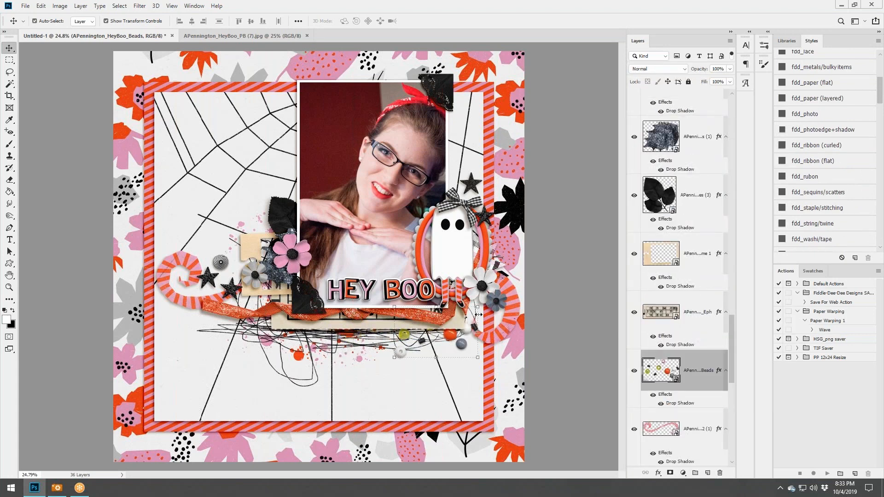
pyautogui.moveTo(481, 306); pyautogui.dragTo(301, 264)
pyautogui.click(333, 21)
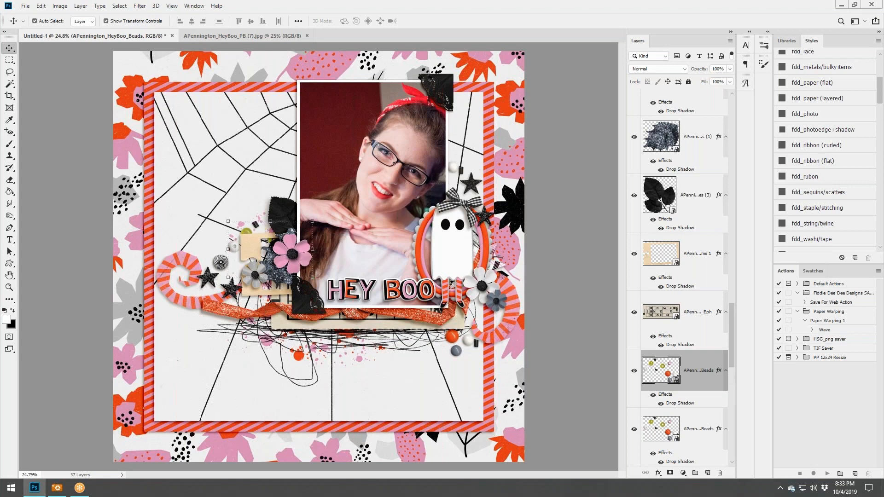
# - Rotate the left beads copy to 177.29° and place it above the cream paper beside the black leaf
pyautogui.moveTo(319, 215); pyautogui.dragTo(254, 309)
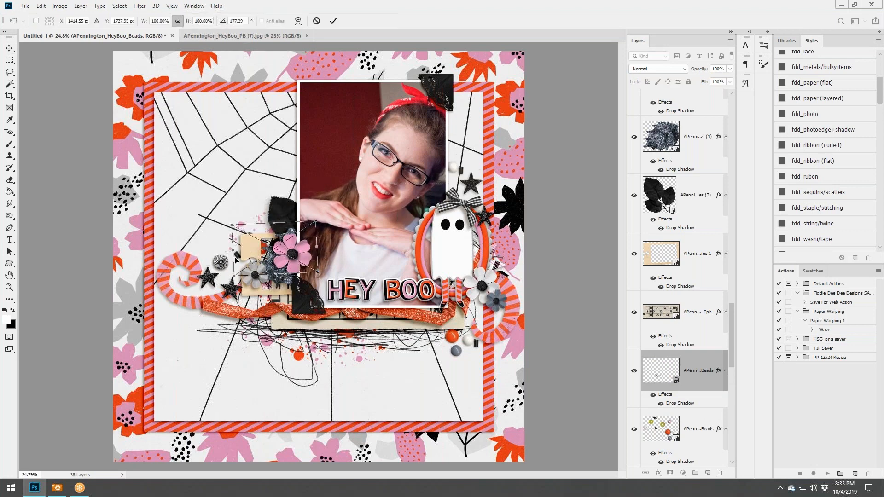
pyautogui.moveTo(250, 241); pyautogui.dragTo(259, 219)
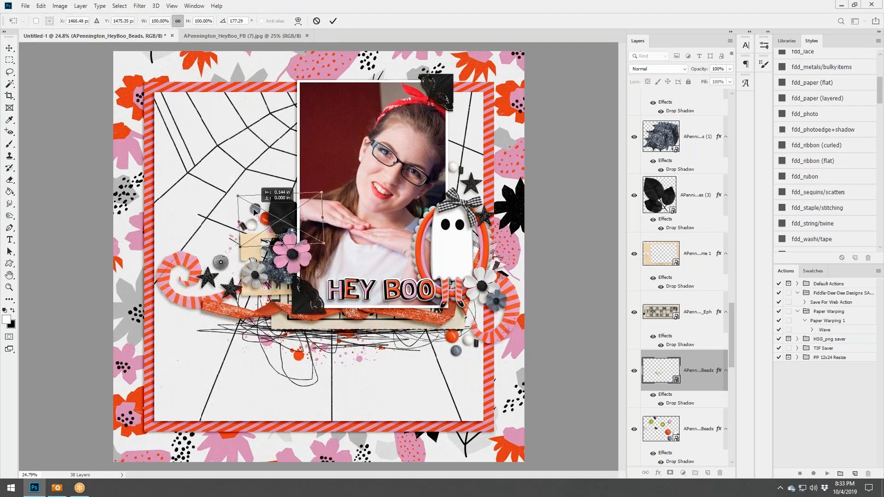
pyautogui.click(333, 21)
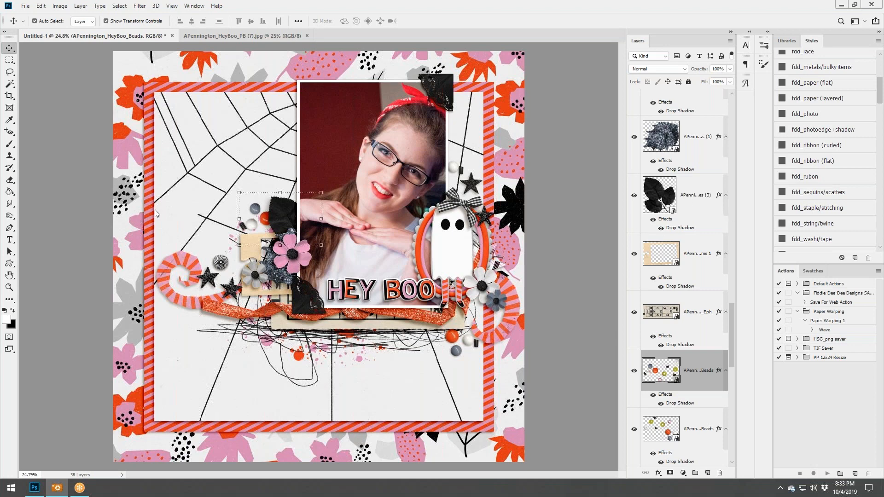
# - Separate the drop shadow of the striped background paper, PB ALT (17), into its own layer
pyautogui.click(207, 175)
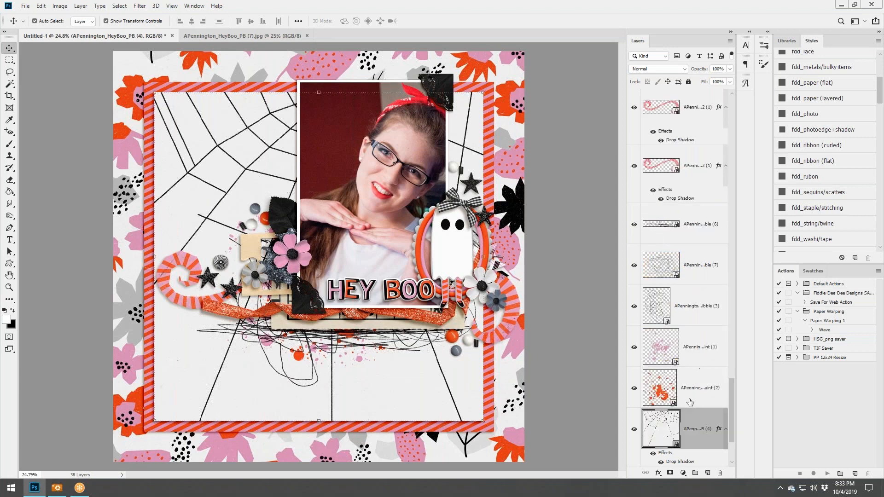
pyautogui.scroll(-3, 689, 402)
pyautogui.click(709, 449)
pyautogui.click(699, 388)
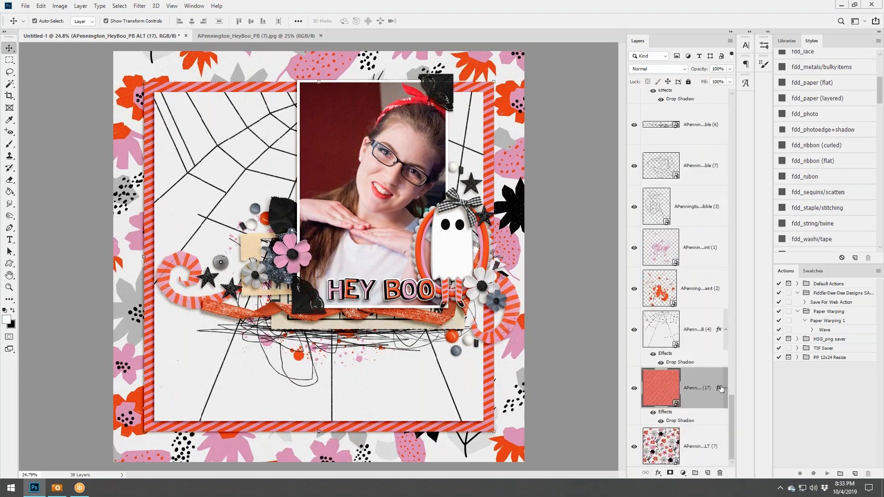
pyautogui.rightClick(719, 388)
pyautogui.click(749, 365)
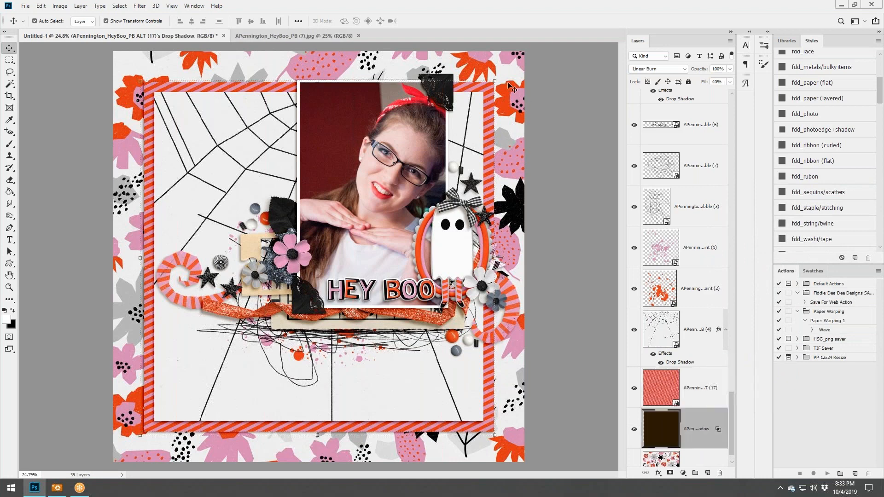
# - Warp the striped paper's drop shadow, pulling its corners slightly outward and easing part of the bottom edge inward
pyautogui.click(496, 80)
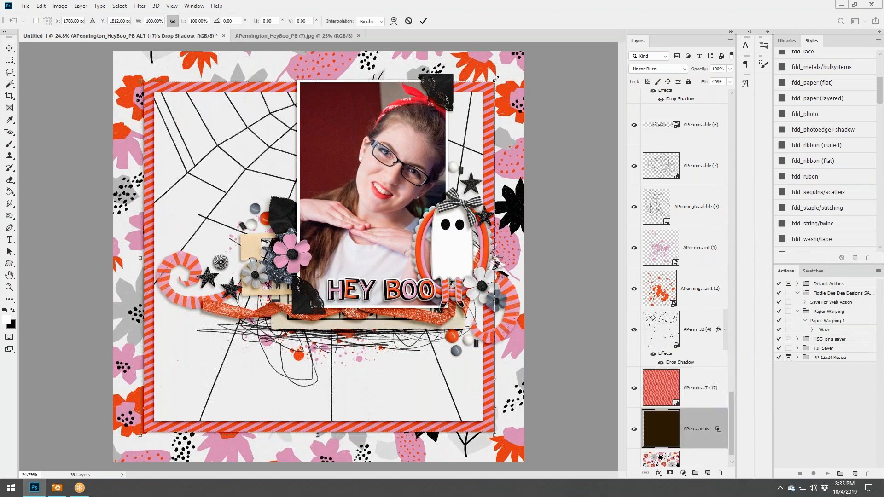
pyautogui.click(394, 21)
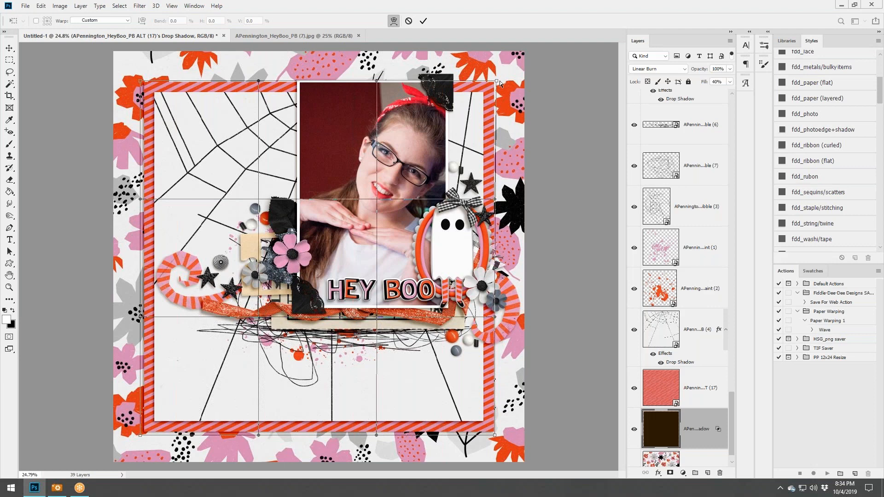
pyautogui.moveTo(500, 81); pyautogui.dragTo(501, 81)
pyautogui.moveTo(494, 435); pyautogui.dragTo(494, 440)
pyautogui.moveTo(140, 435); pyautogui.dragTo(141, 443)
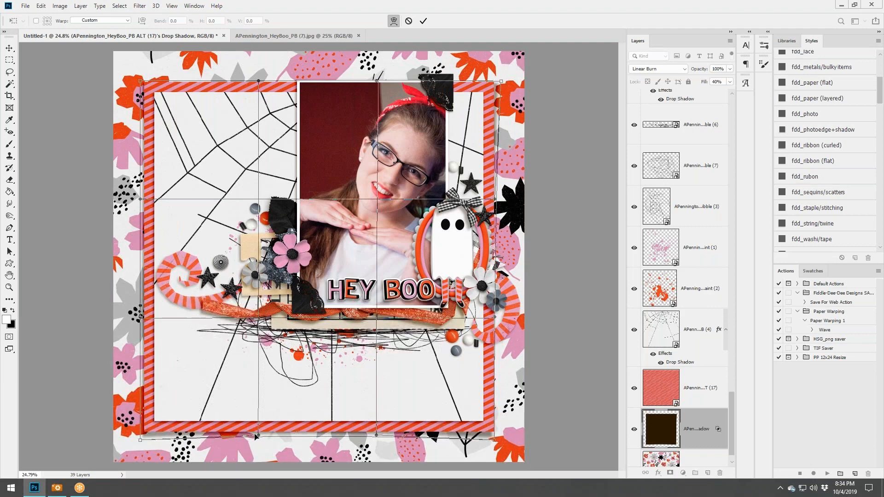
pyautogui.moveTo(255, 435); pyautogui.dragTo(257, 432)
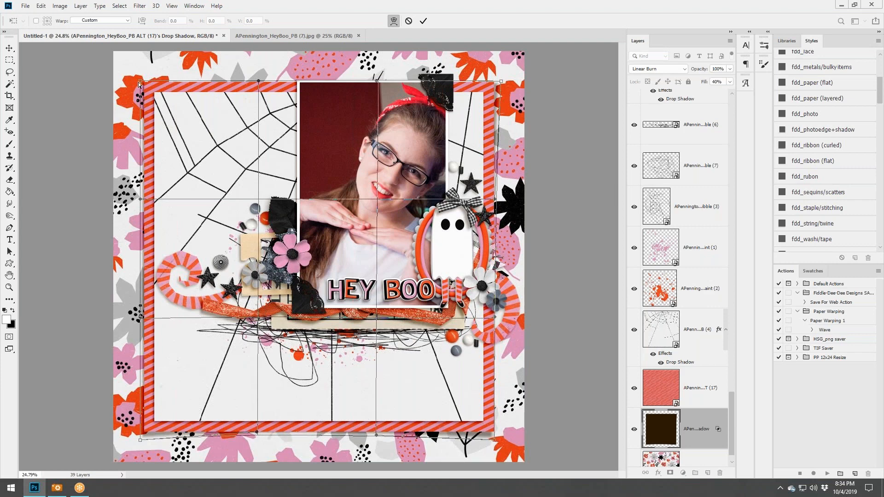
pyautogui.moveTo(139, 83); pyautogui.dragTo(137, 82)
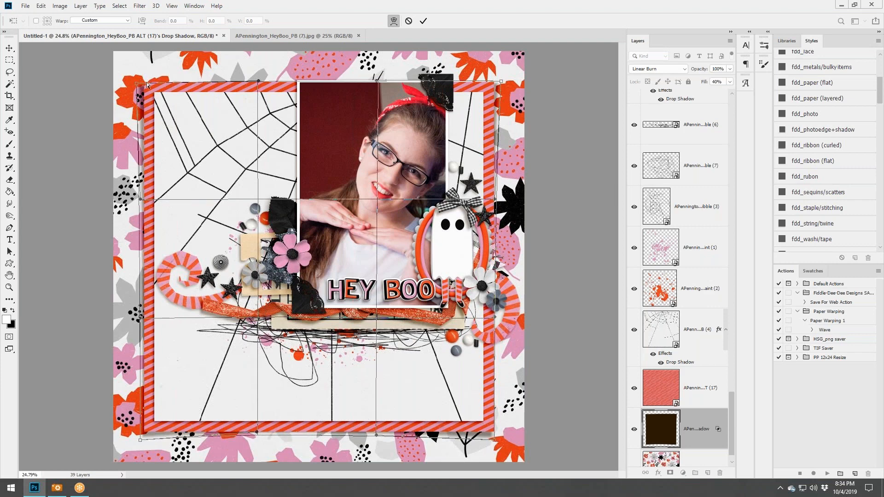
pyautogui.click(424, 21)
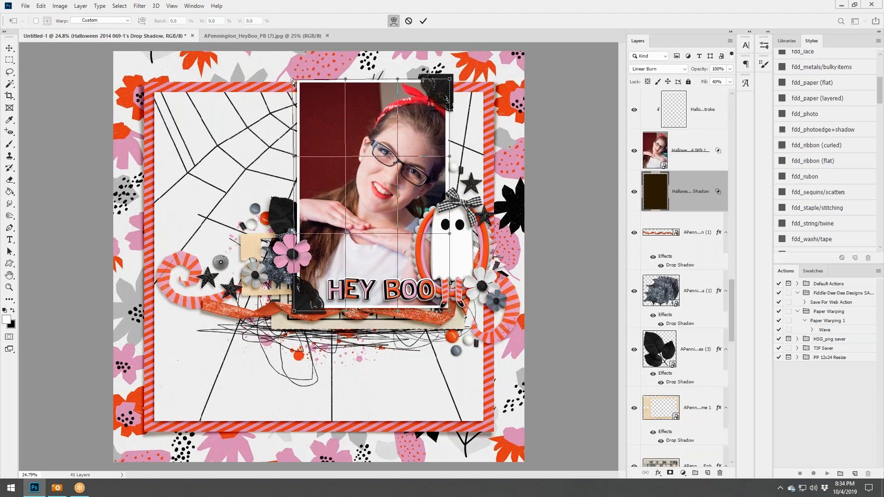
# - Warp the photo's separated drop shadow, nudging its upper-left and lower-right corners and bowing its right edge outward
pyautogui.moveTo(293, 83); pyautogui.dragTo(292, 84)
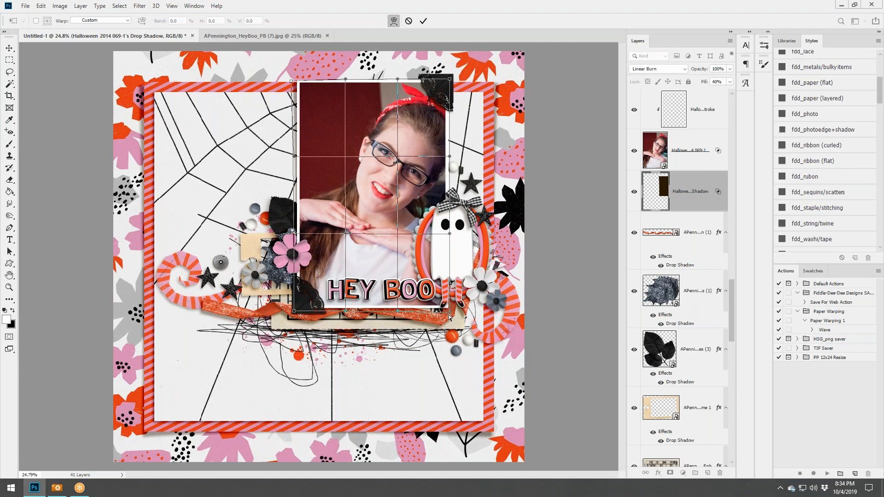
pyautogui.moveTo(450, 317); pyautogui.dragTo(451, 317)
pyautogui.moveTo(449, 157); pyautogui.dragTo(453, 154)
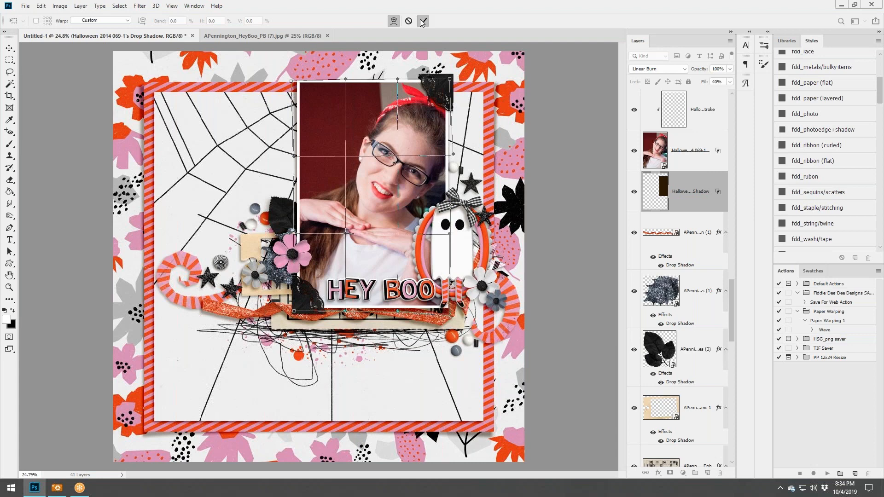
pyautogui.click(422, 21)
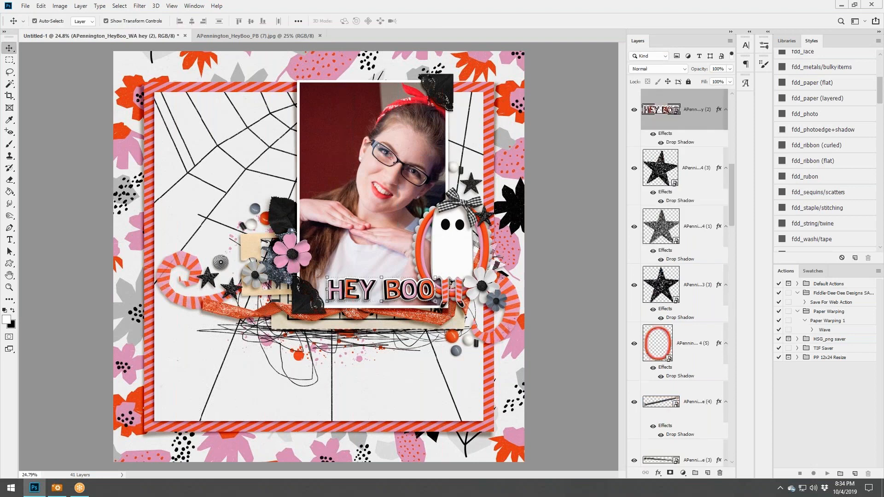
# - Separate the drop shadow of the spiderweb paper, PB (4), into its own layer and warp its corners and bottom edge
pyautogui.click(482, 89)
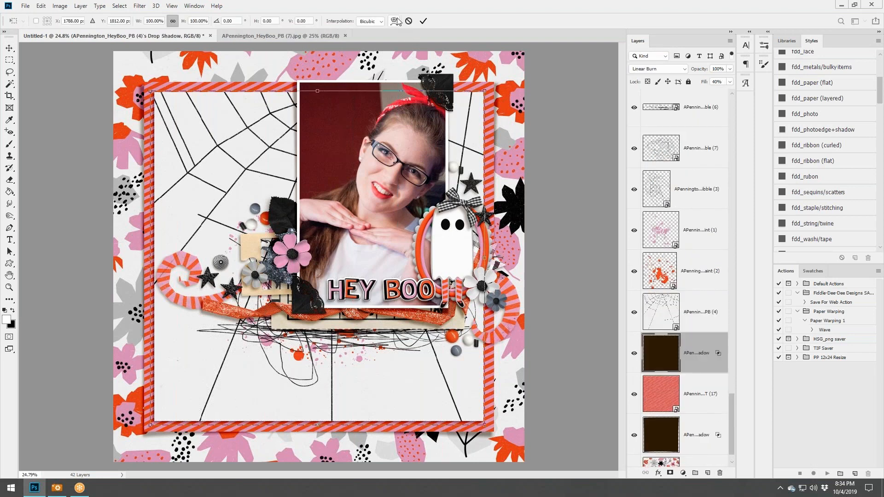
pyautogui.click(394, 21)
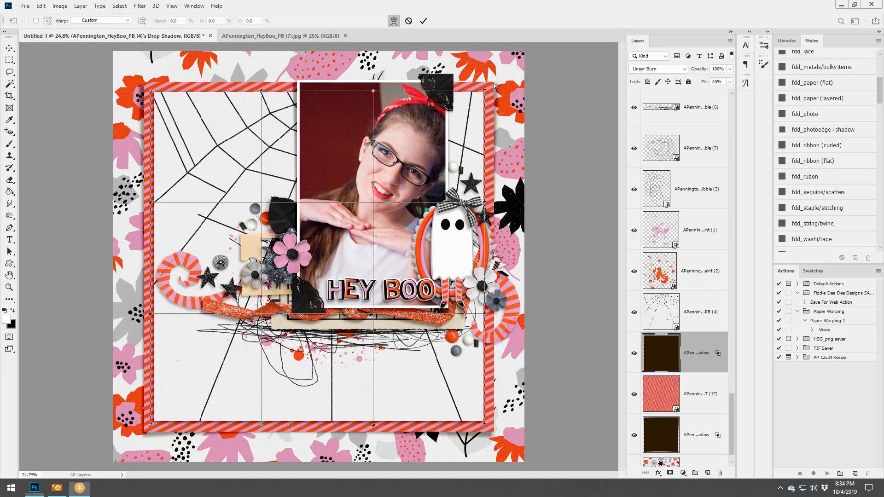
pyautogui.moveTo(484, 91); pyautogui.dragTo(490, 92)
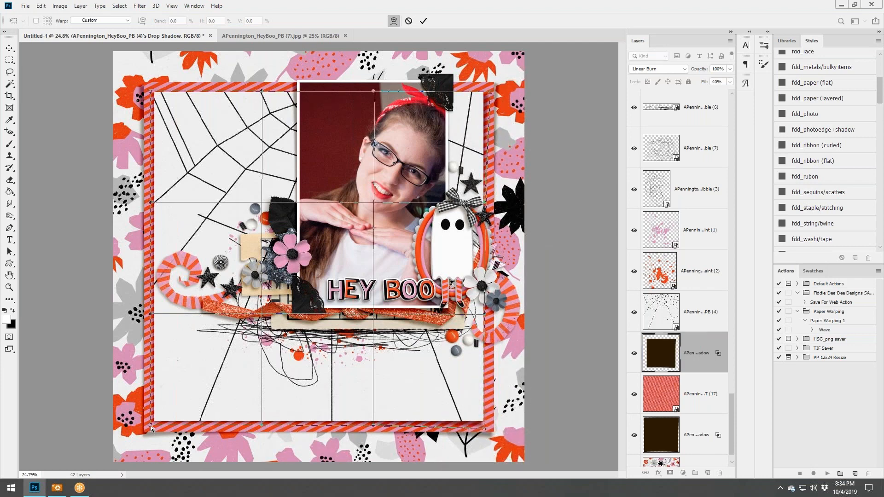
pyautogui.moveTo(151, 427); pyautogui.dragTo(153, 426)
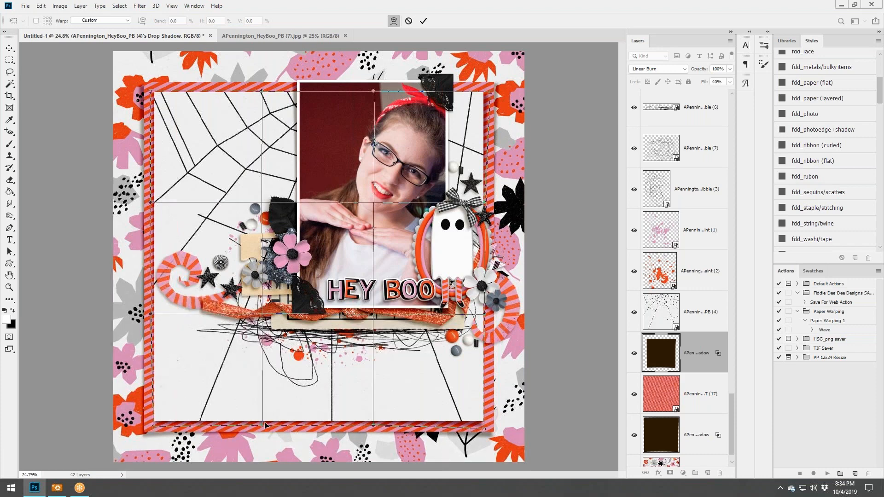
pyautogui.moveTo(265, 423); pyautogui.dragTo(265, 423)
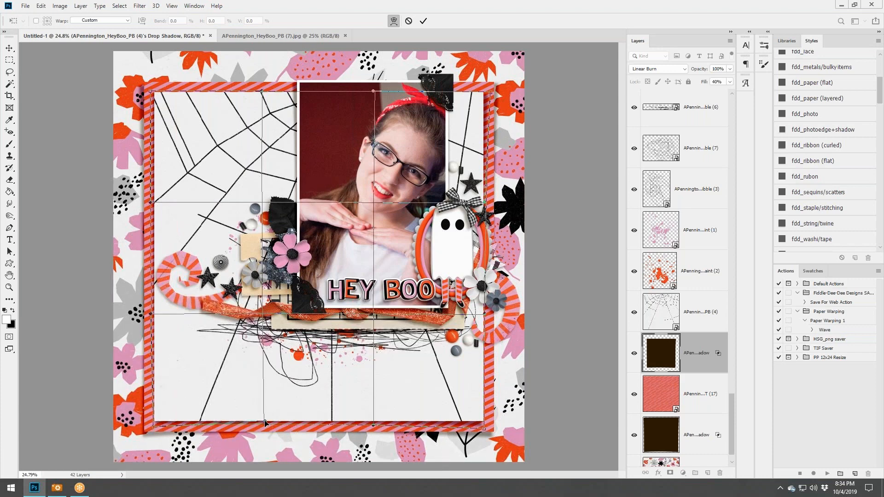
pyautogui.moveTo(149, 92); pyautogui.dragTo(148, 94)
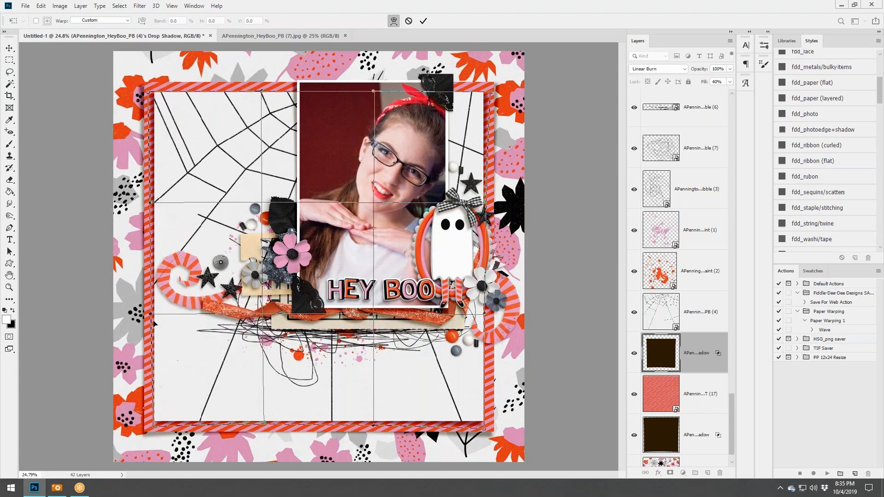
pyautogui.click(424, 21)
# - Separate the ghost's drop shadow into its own layer and warp it along both sides and near the legs
pyautogui.click(464, 252)
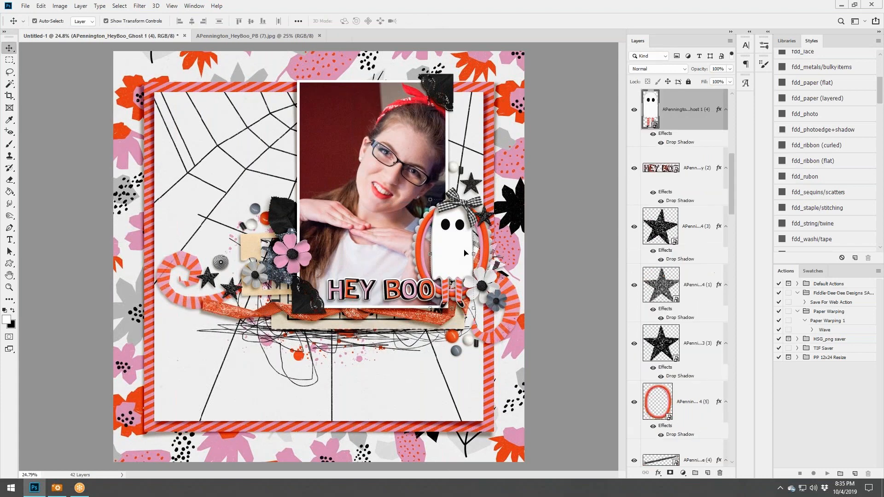
pyautogui.rightClick(718, 110)
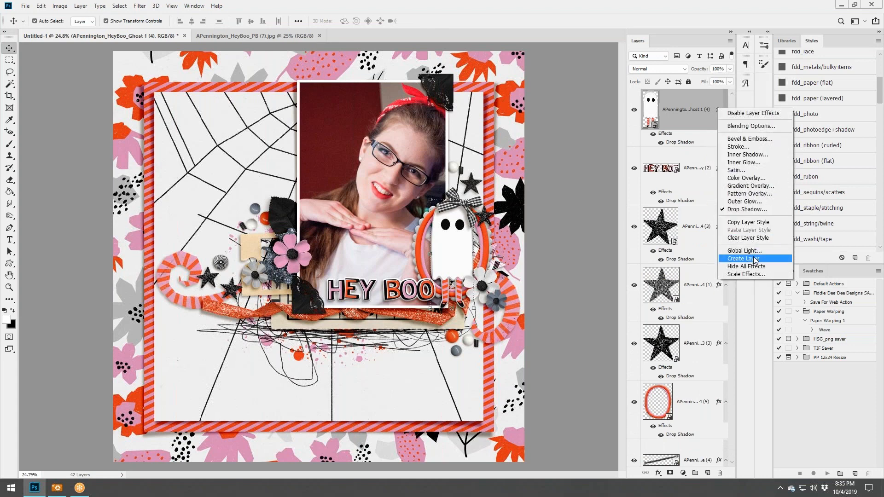
pyautogui.click(759, 255)
pyautogui.click(479, 197)
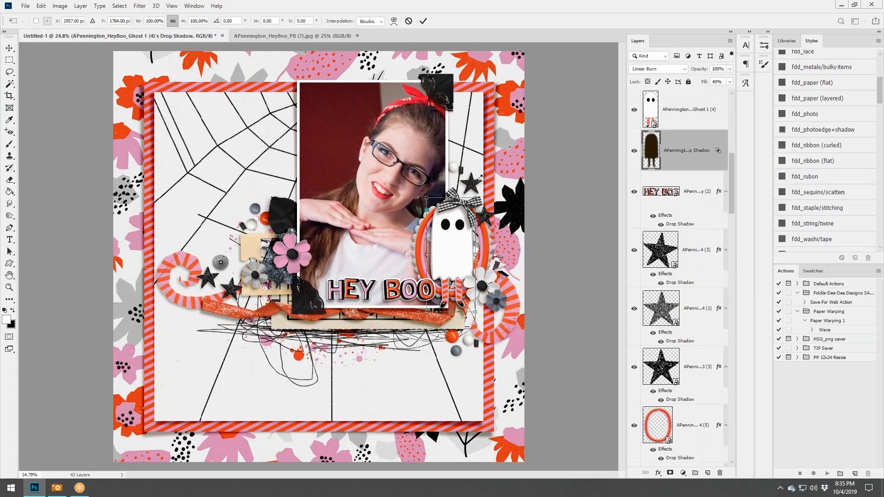
pyautogui.click(394, 21)
pyautogui.moveTo(477, 234); pyautogui.dragTo(477, 268)
pyautogui.moveTo(434, 238); pyautogui.dragTo(431, 240)
pyautogui.moveTo(453, 300); pyautogui.dragTo(455, 300)
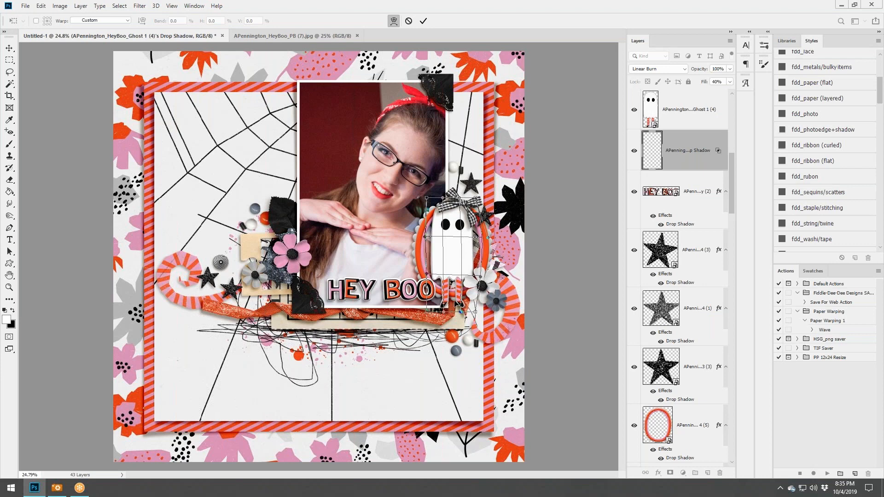
pyautogui.click(423, 20)
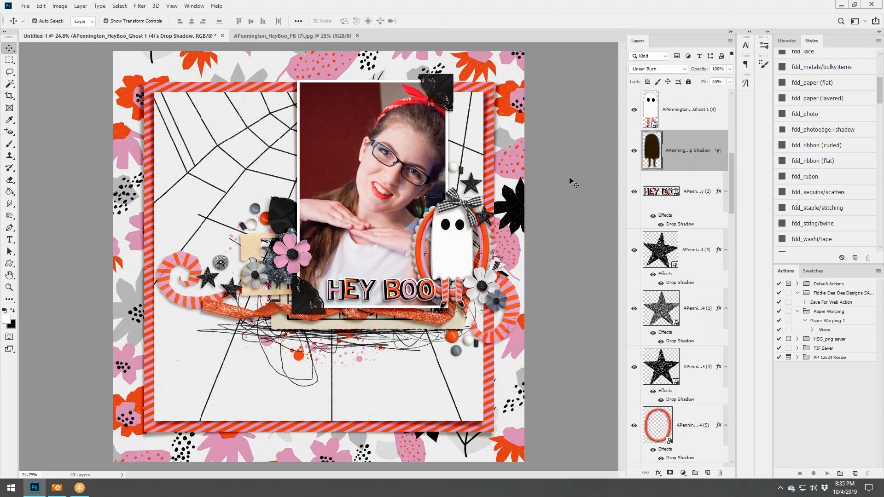
# - Separate the drop shadow of the black lace corner at the photo's upper right into its own layer and select it
pyautogui.click(451, 86)
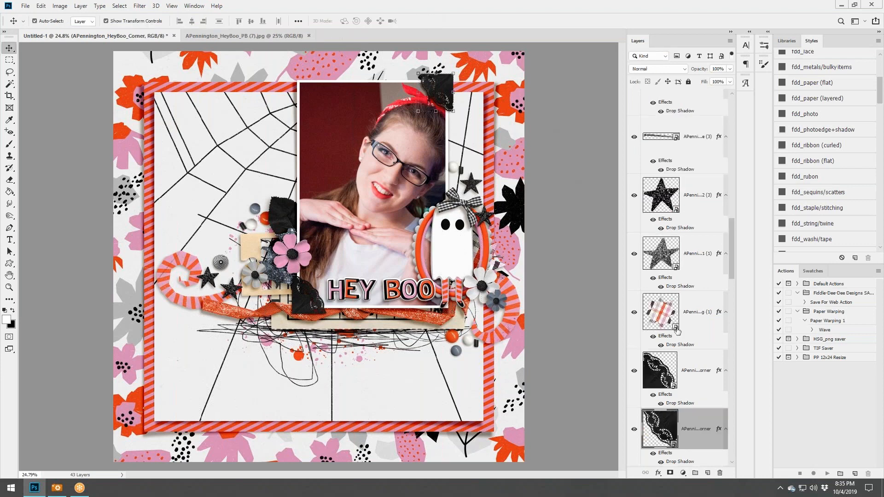
pyautogui.rightClick(721, 433)
pyautogui.click(734, 411)
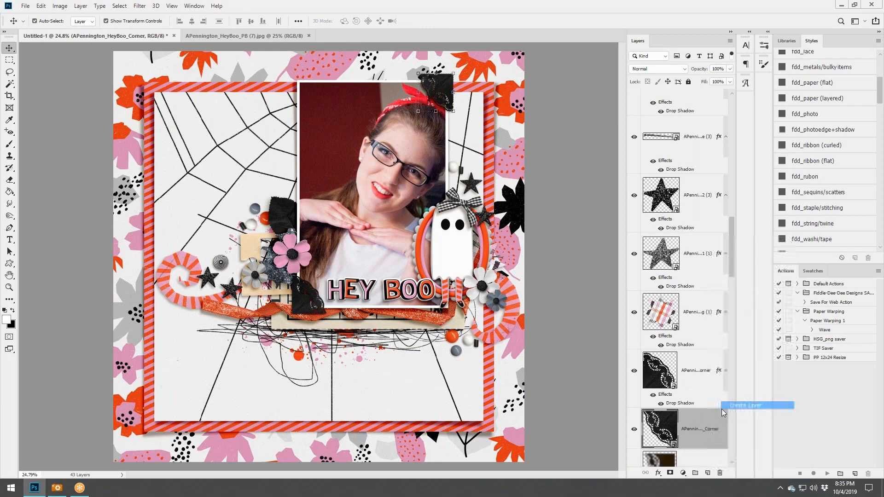
pyautogui.click(681, 413)
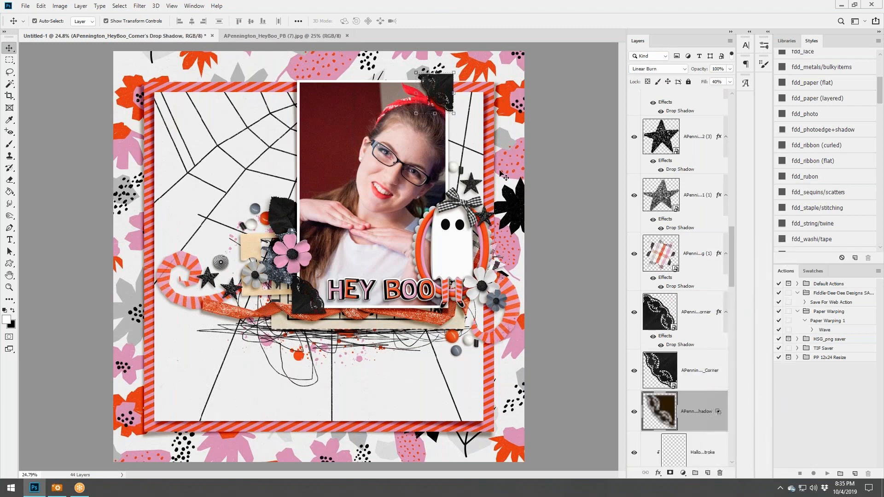
# - Warp the upper-right lace corner's shadow, pulling its upper-right corner outward and reshaping its upper-left corner and lower edge
pyautogui.click(451, 72)
pyautogui.click(393, 21)
pyautogui.scroll(1, 440, 67)
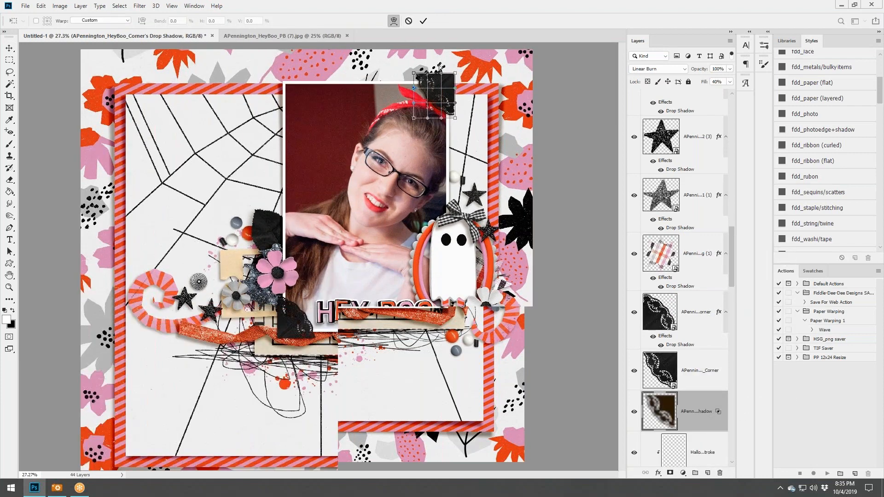
pyautogui.scroll(3, 440, 68)
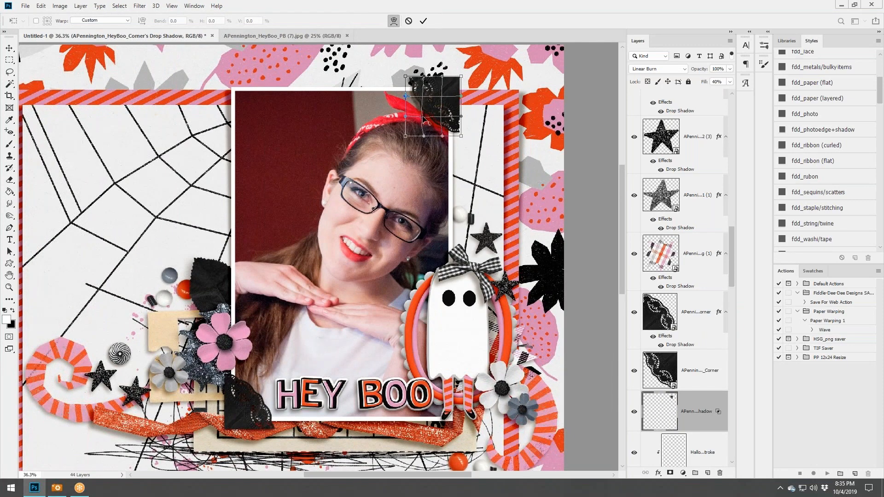
pyautogui.moveTo(407, 77); pyautogui.dragTo(410, 76)
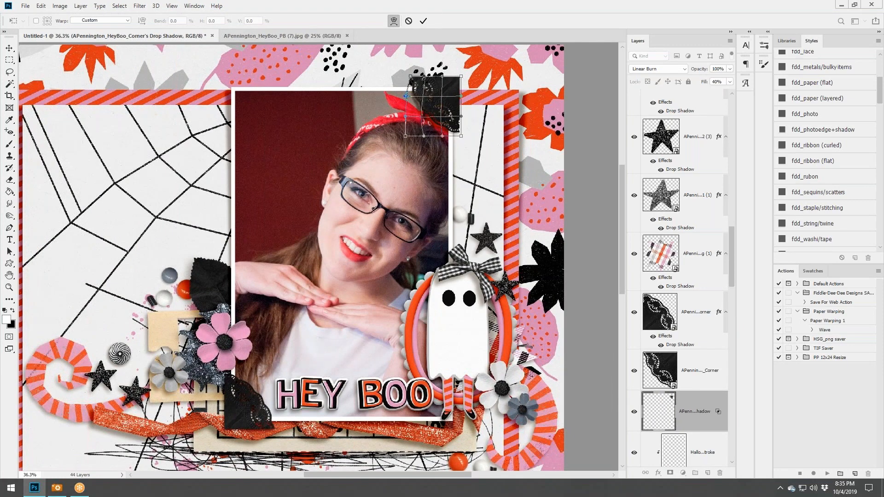
pyautogui.moveTo(461, 130); pyautogui.dragTo(428, 121)
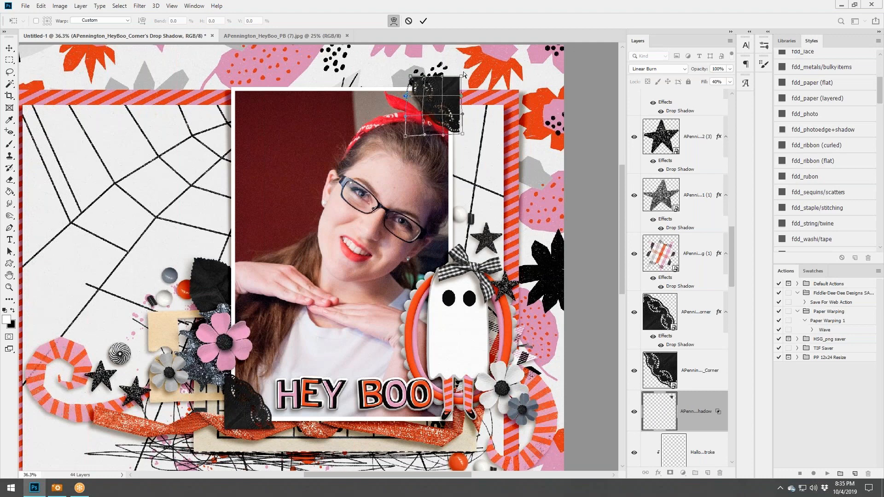
pyautogui.moveTo(462, 79); pyautogui.dragTo(465, 78)
pyautogui.click(423, 21)
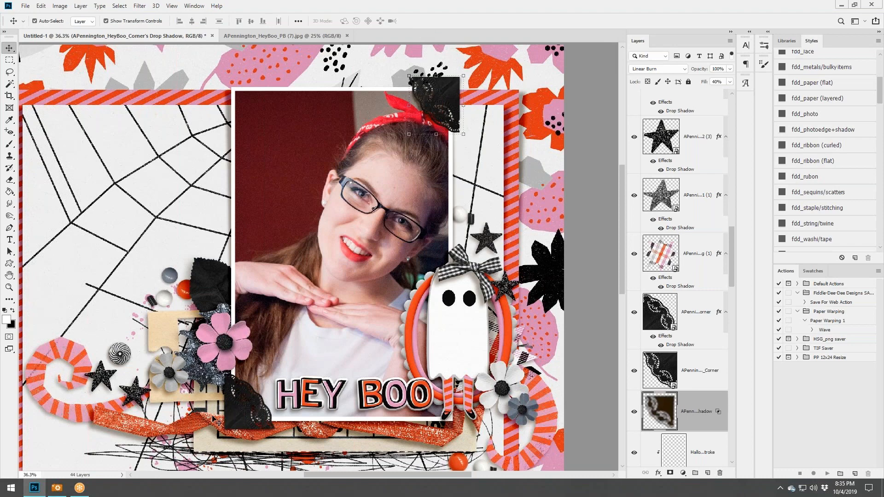
# - Separate the drop shadow of the photo's lower-left lace corner into its own layer and warp its middle up and to the right
pyautogui.scroll(1, 214, 420)
pyautogui.scroll(2, 214, 420)
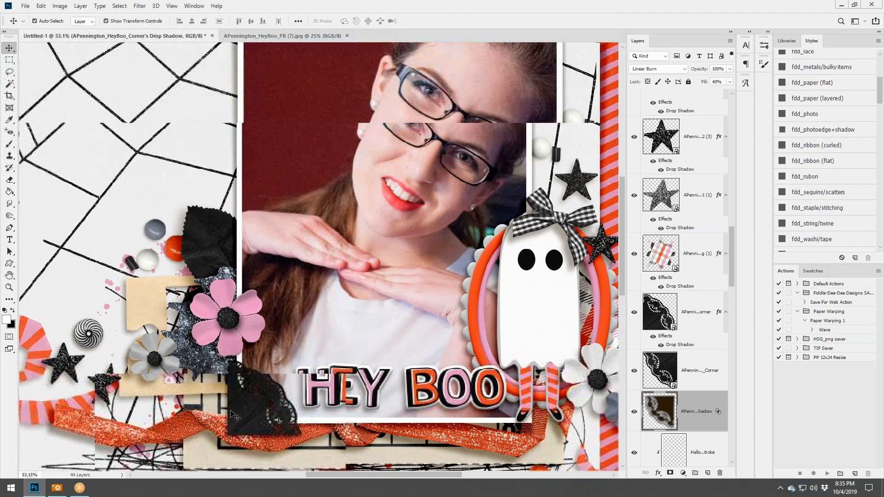
pyautogui.click(259, 418)
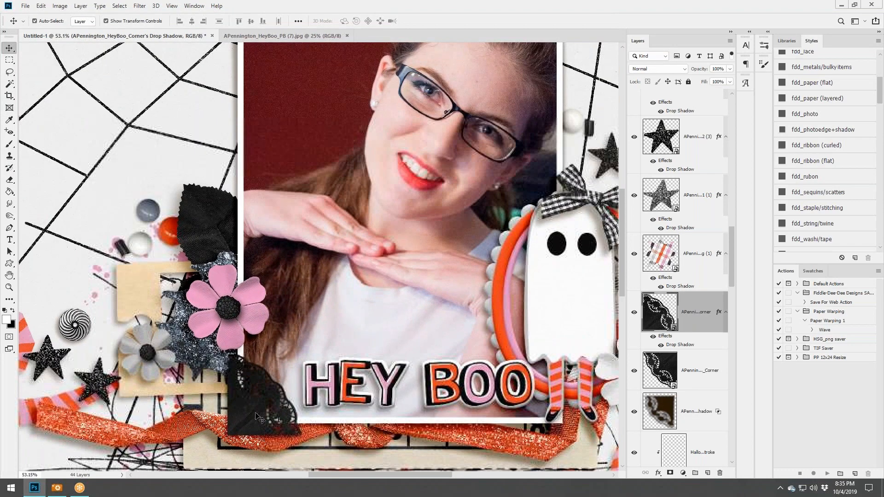
pyautogui.rightClick(718, 312)
pyautogui.click(738, 289)
pyautogui.click(683, 351)
pyautogui.click(303, 353)
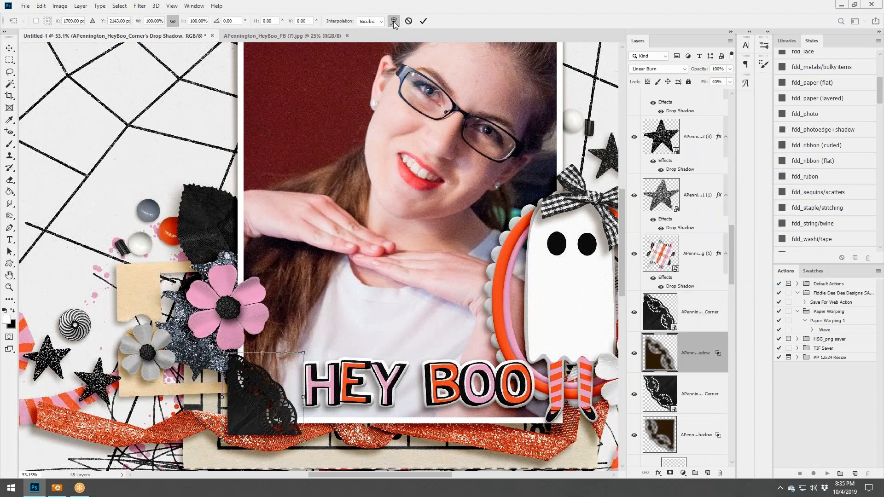
pyautogui.click(393, 21)
pyautogui.moveTo(270, 398); pyautogui.dragTo(275, 390)
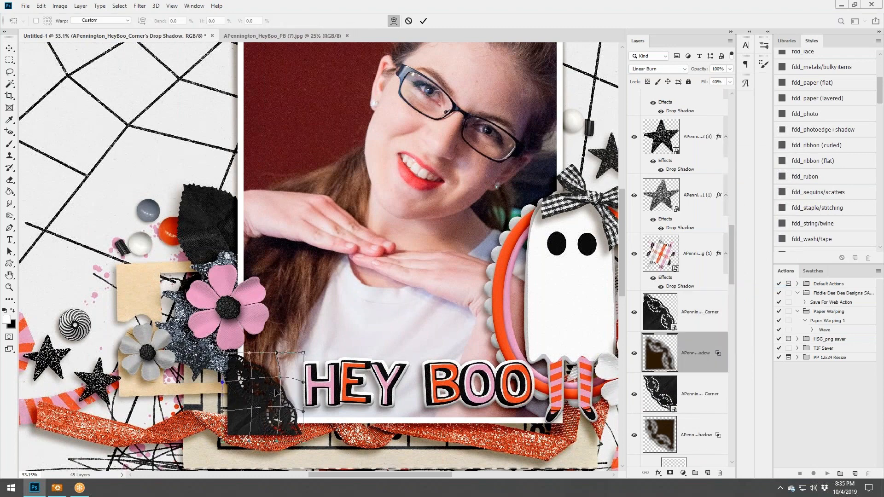
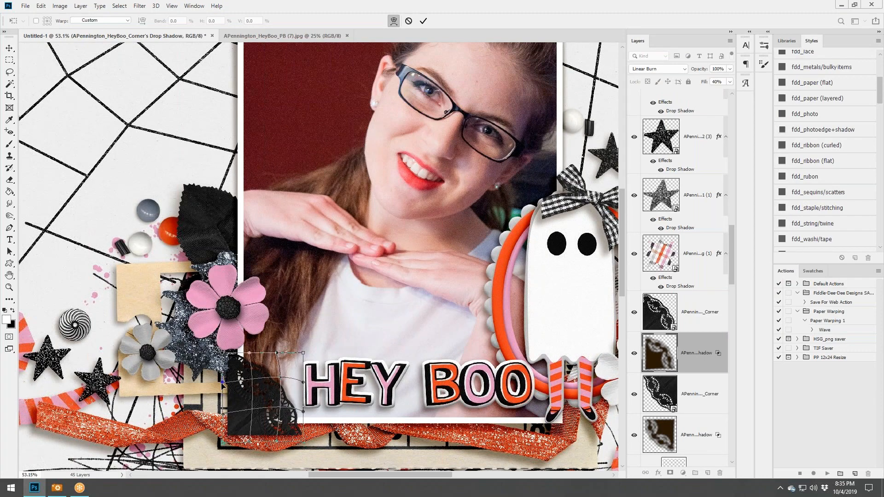
pyautogui.click(423, 21)
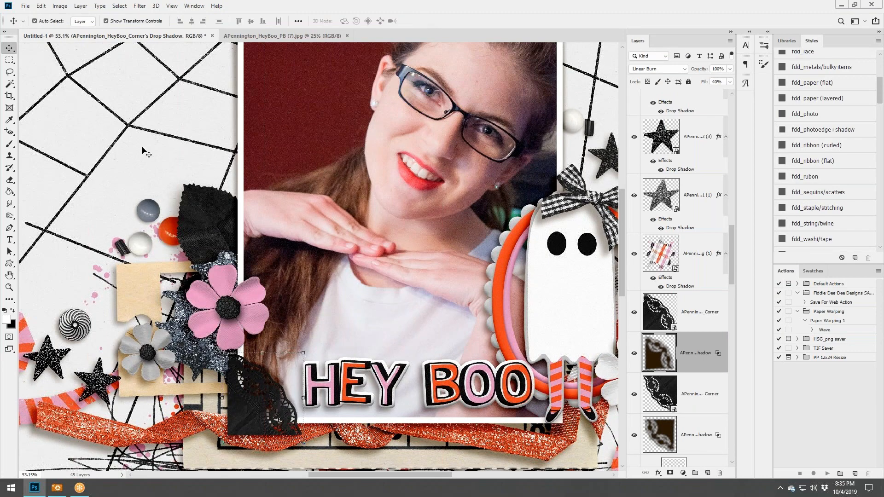
# - Separate the cream frame's drop shadow into its own layer and warp its left side, reshaping the upper-left and lower-left corners
pyautogui.click(137, 303)
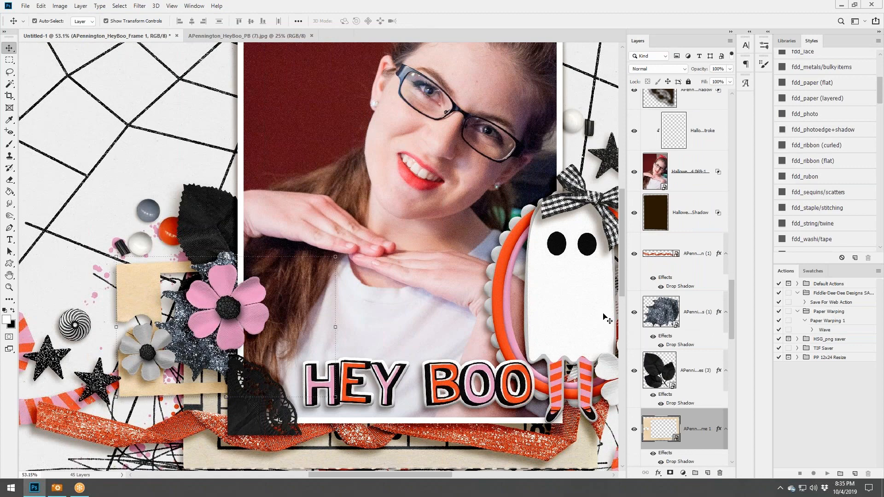
pyautogui.rightClick(721, 429)
pyautogui.click(741, 404)
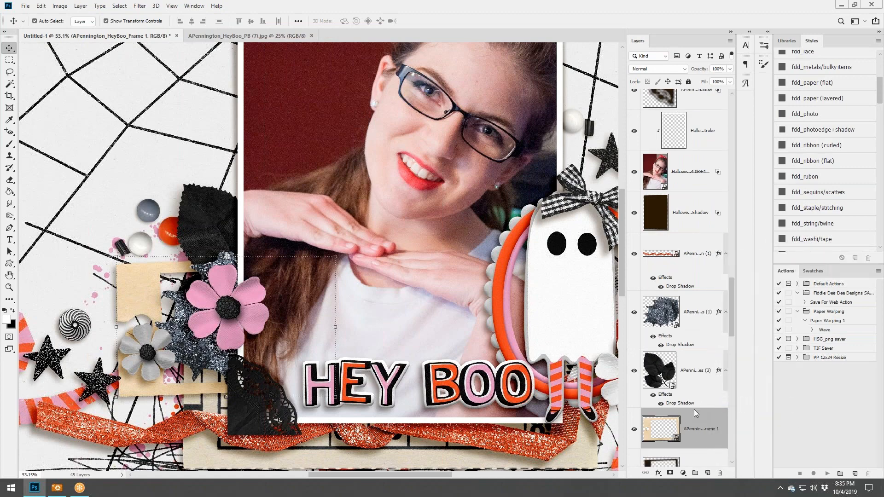
pyautogui.click(338, 254)
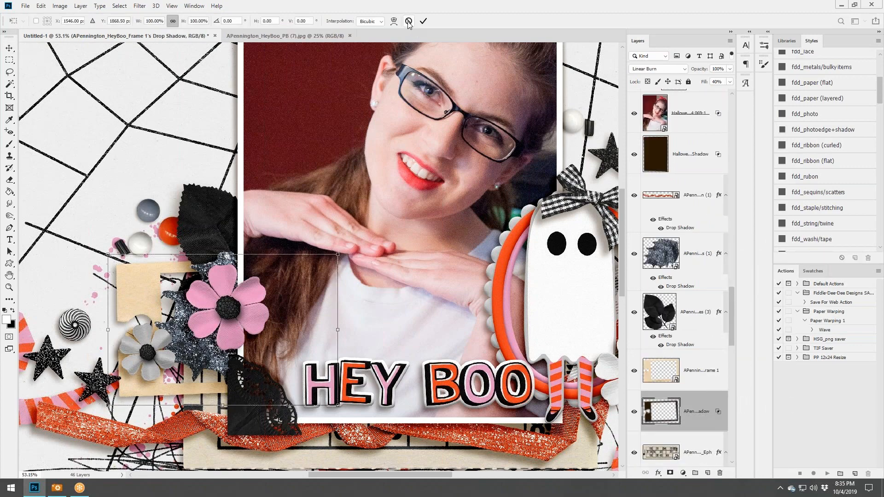
pyautogui.click(394, 21)
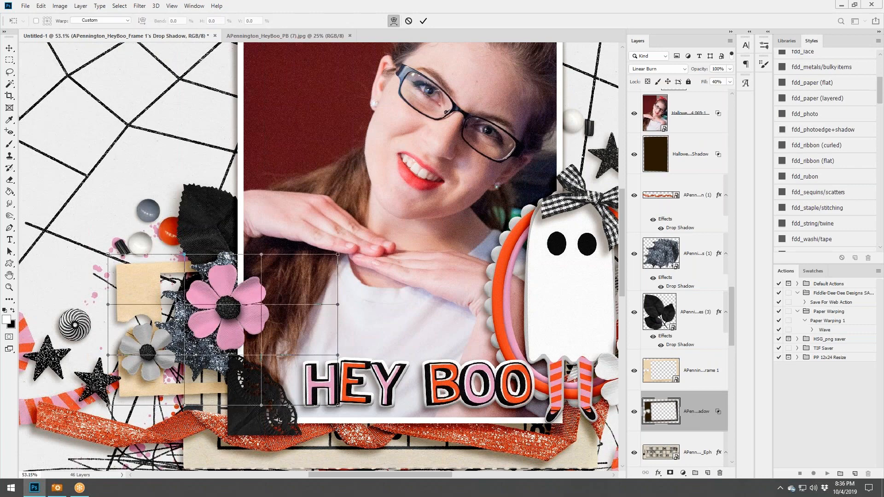
pyautogui.moveTo(177, 298); pyautogui.dragTo(170, 295)
pyautogui.moveTo(105, 258); pyautogui.dragTo(102, 263)
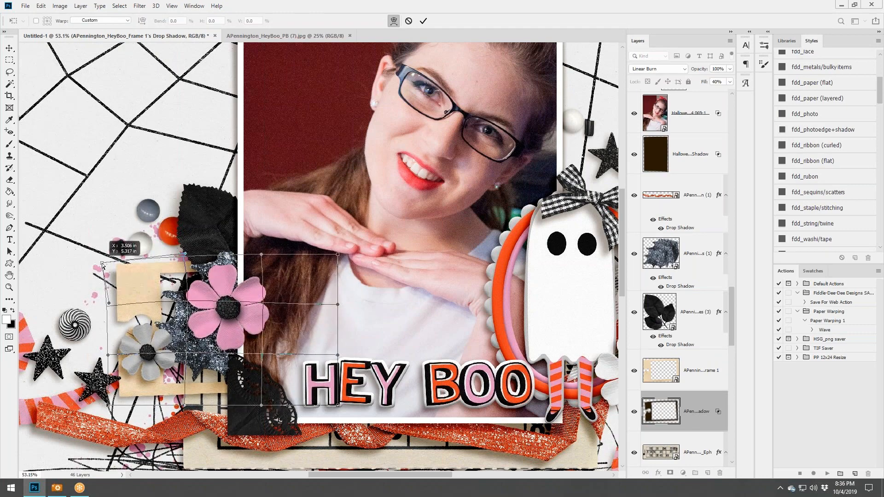
pyautogui.moveTo(133, 343); pyautogui.dragTo(133, 342)
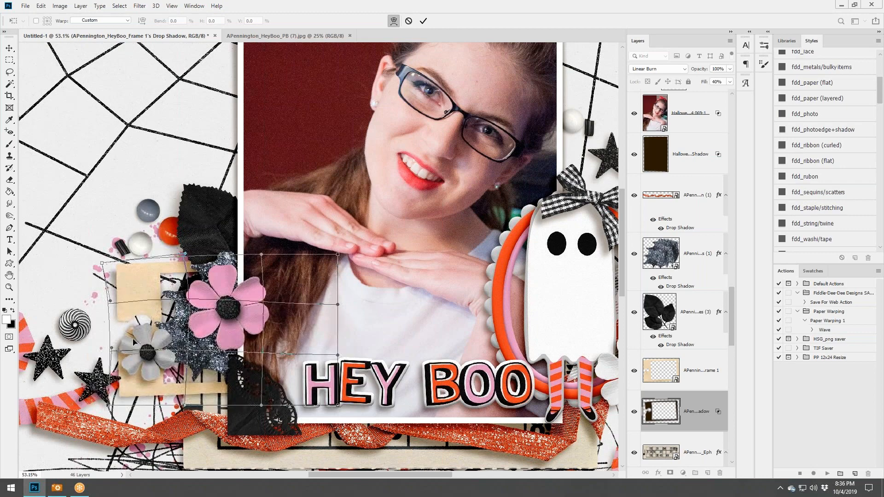
pyautogui.moveTo(108, 402); pyautogui.dragTo(116, 413)
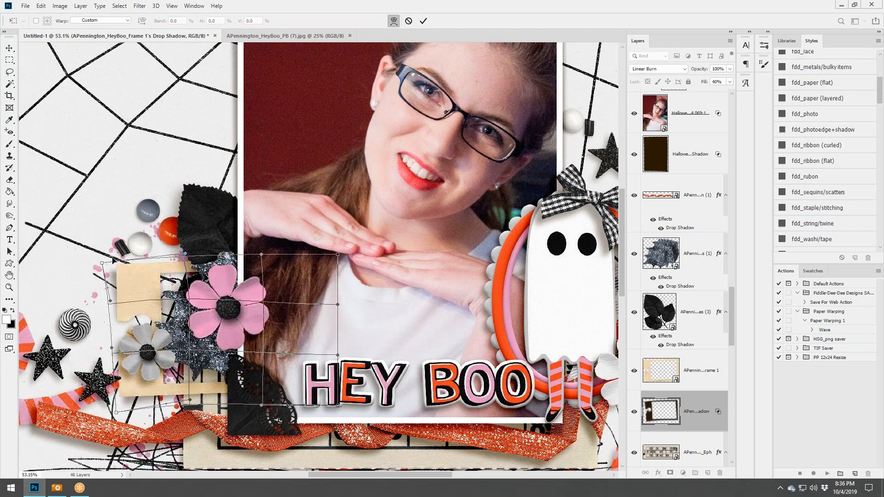
pyautogui.moveTo(102, 263); pyautogui.dragTo(106, 260)
pyautogui.click(423, 21)
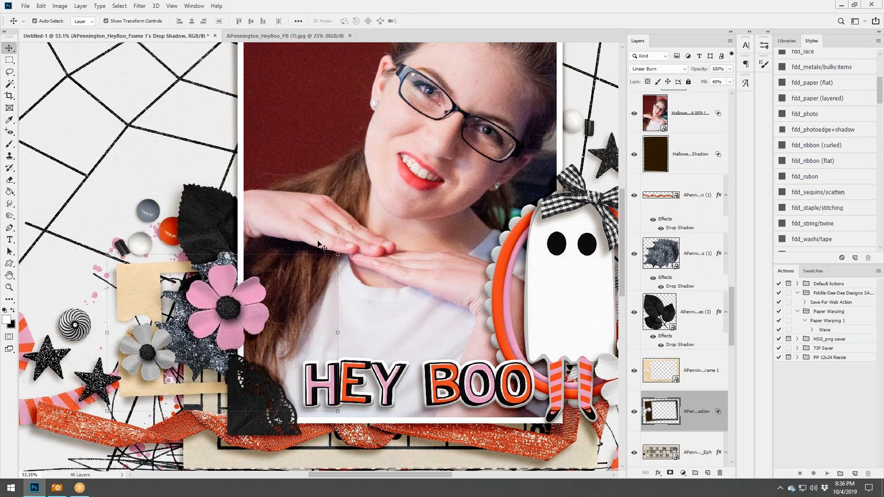
# - Separate the drop shadow of the striped flourish left of the photo into its own layer and warp its upper-left corner outward
pyautogui.scroll(-2, 319, 245)
pyautogui.scroll(-3, 318, 244)
pyautogui.click(120, 345)
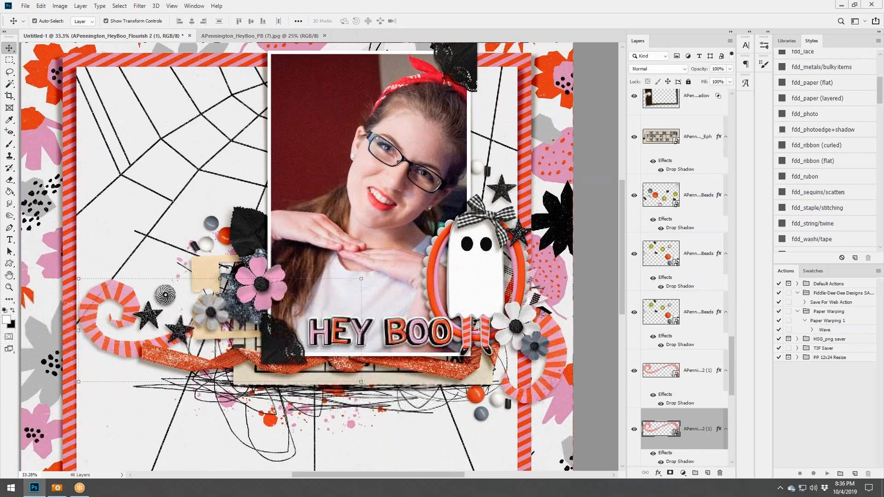
pyautogui.rightClick(719, 431)
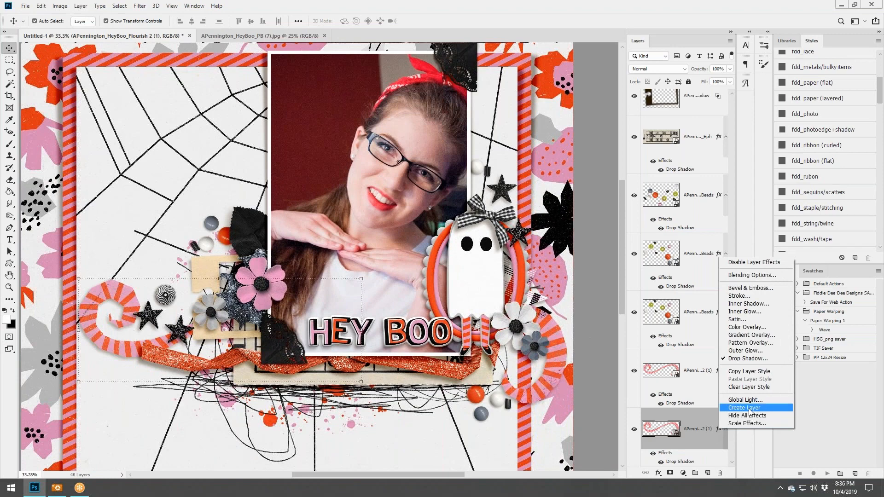
pyautogui.click(734, 407)
pyautogui.click(690, 361)
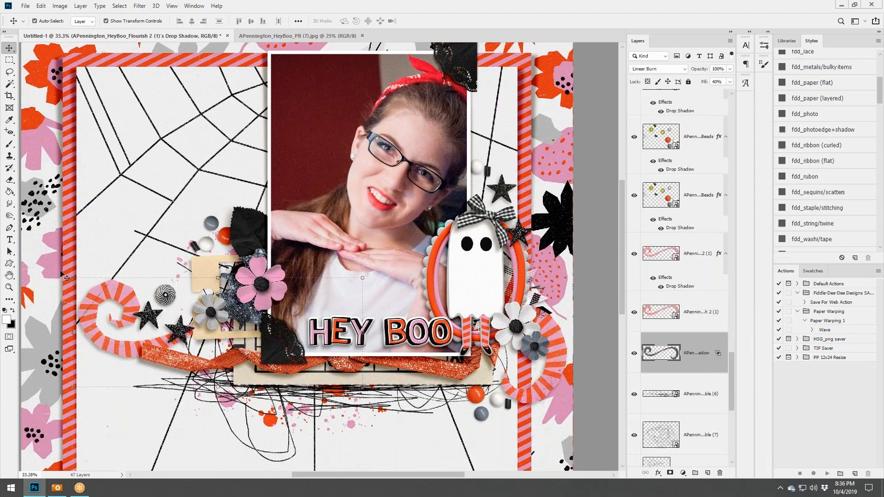
pyautogui.hotkey('ctrl', 't')
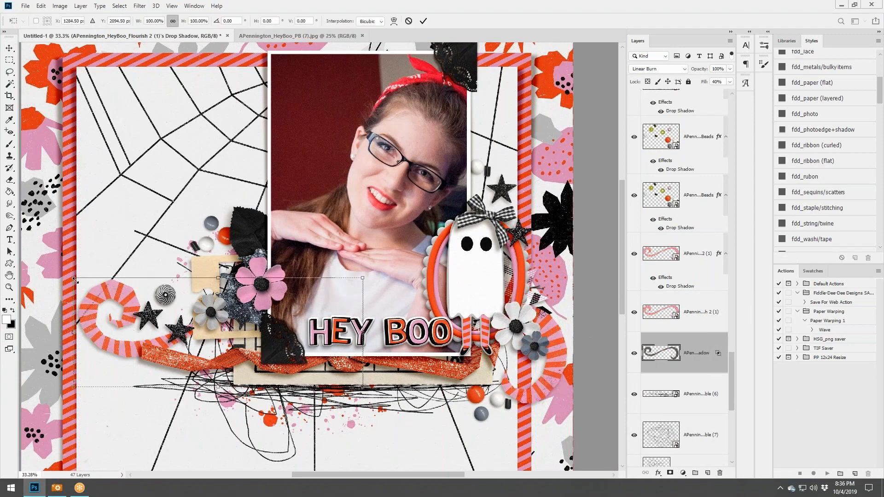
pyautogui.click(394, 21)
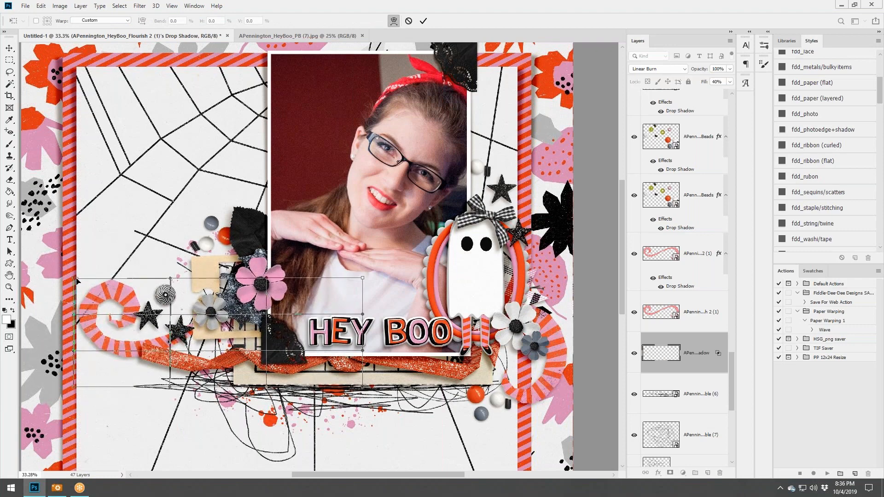
pyautogui.moveTo(73, 278); pyautogui.dragTo(68, 283)
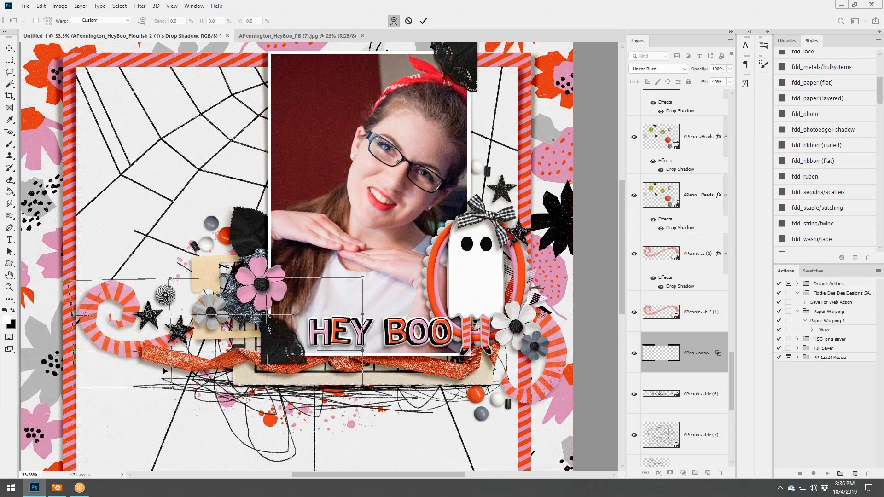
pyautogui.click(423, 21)
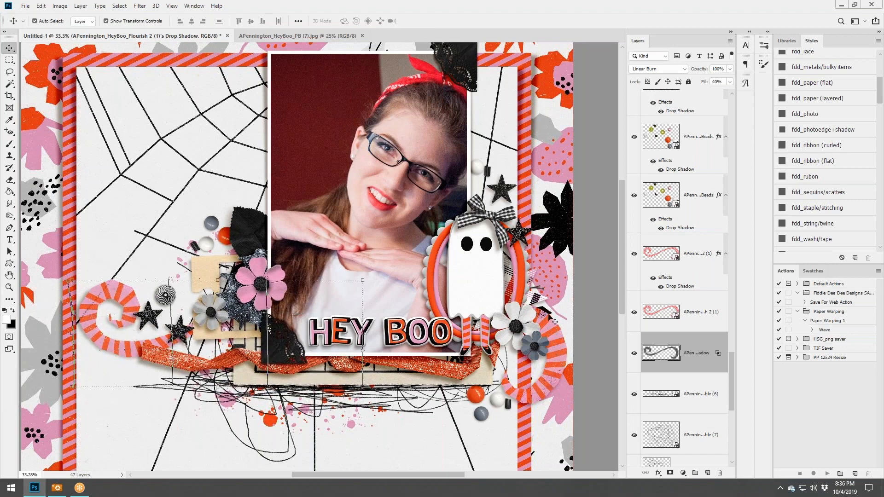
# - Separate the drop shadow of the striped flourish right of the photo into its own layer and warp its right edge outward
pyautogui.click(704, 270)
pyautogui.rightClick(717, 259)
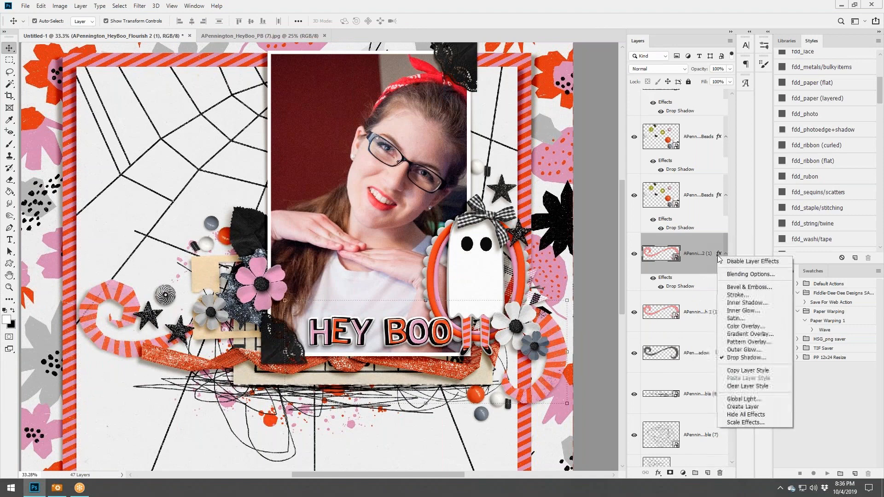
pyautogui.click(737, 407)
pyautogui.click(696, 304)
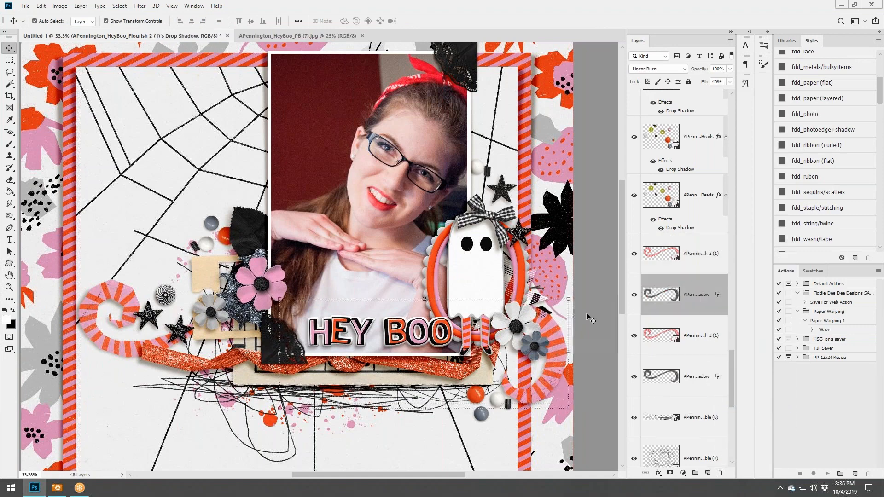
pyautogui.click(569, 300)
pyautogui.click(395, 21)
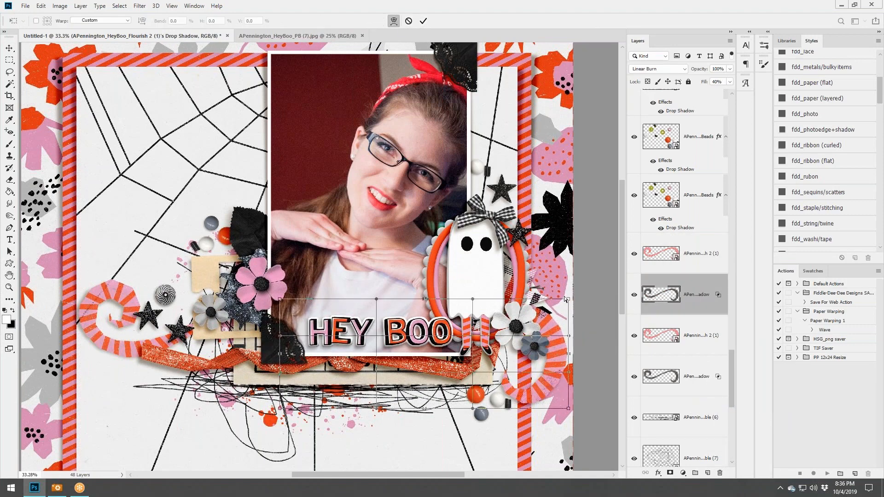
pyautogui.moveTo(569, 338); pyautogui.dragTo(579, 333)
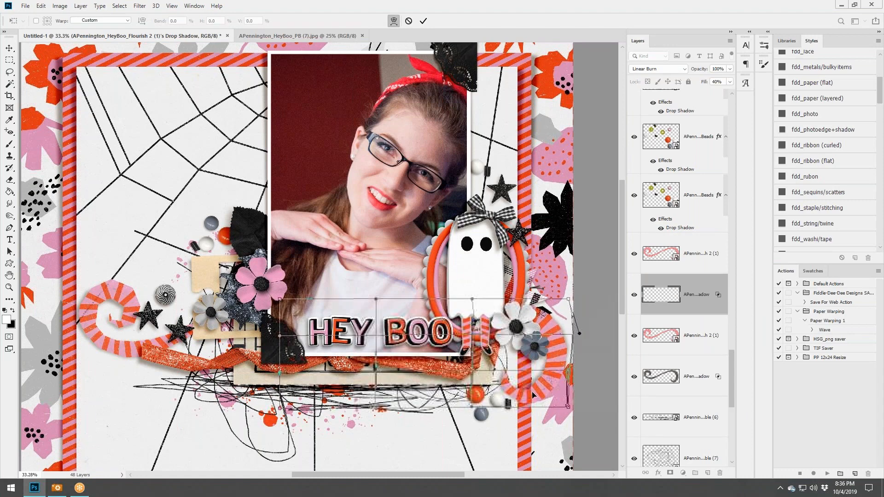
pyautogui.click(423, 20)
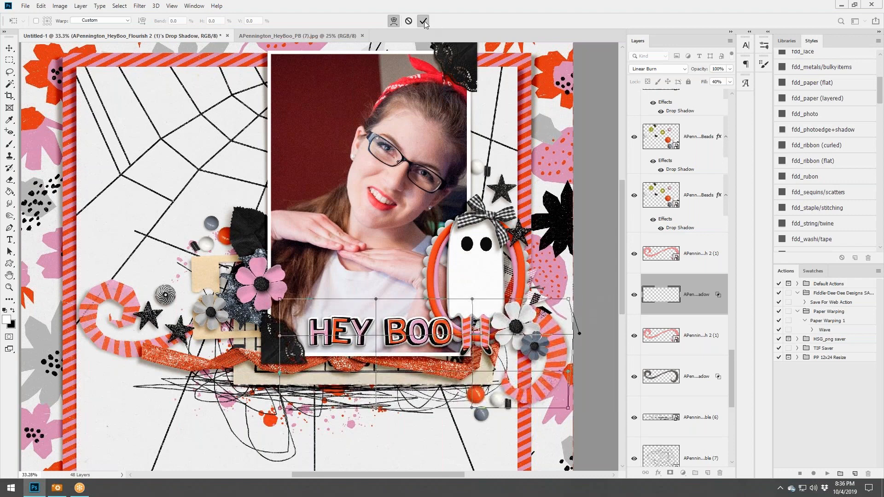
# - Separate the drop shadow of the ephemera strip beneath the photo into its own layer and run the Paper Warping 1 action on it
pyautogui.click(128, 294)
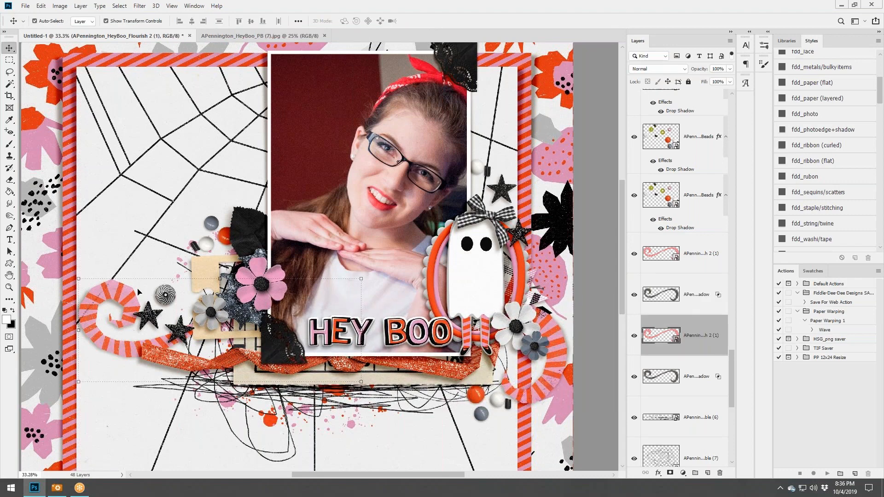
pyautogui.click(238, 226)
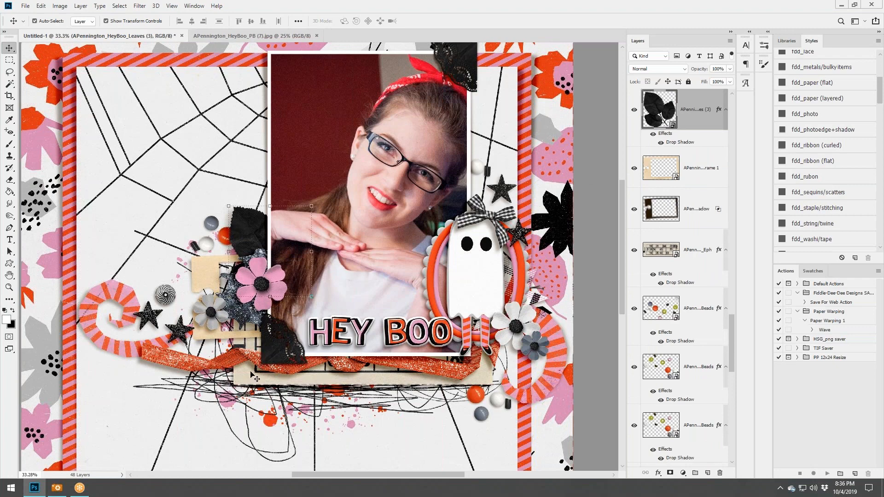
pyautogui.rightClick(718, 251)
pyautogui.click(737, 395)
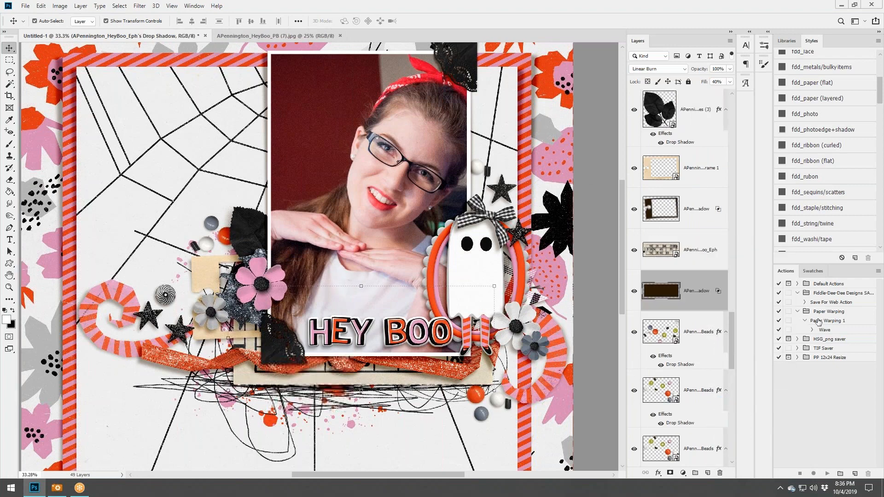
pyautogui.click(826, 302)
pyautogui.click(827, 320)
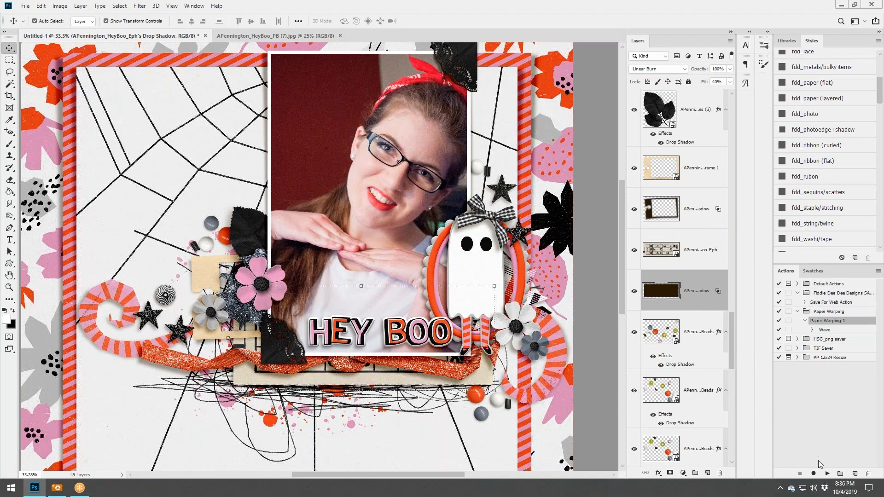
pyautogui.click(827, 474)
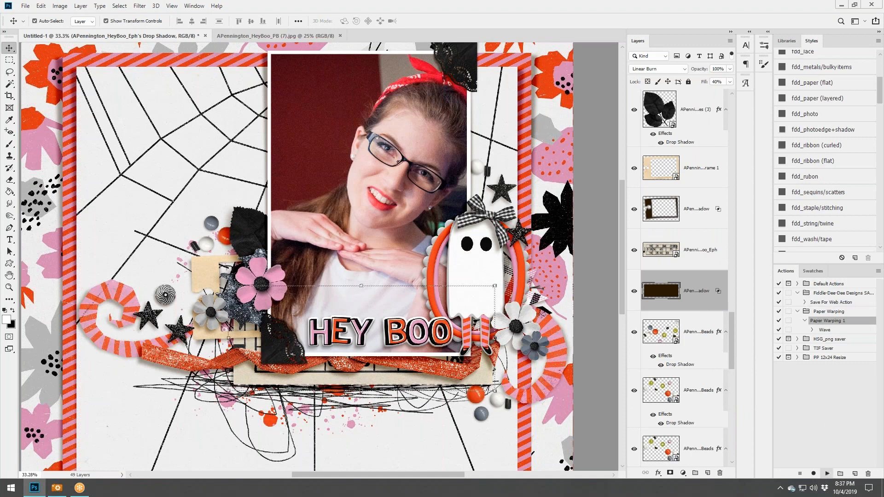
# - Separate the orange glitter ribbon's drop shadow into its own layer
pyautogui.click(444, 370)
pyautogui.rightClick(717, 112)
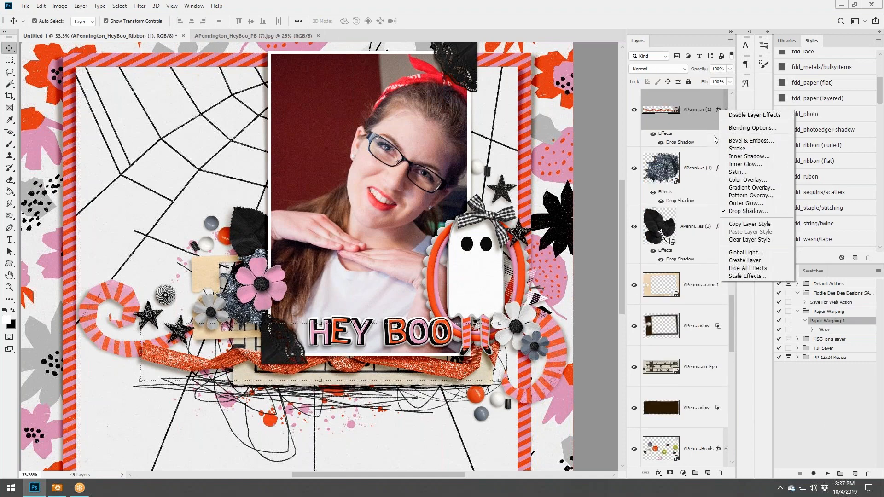
pyautogui.click(745, 260)
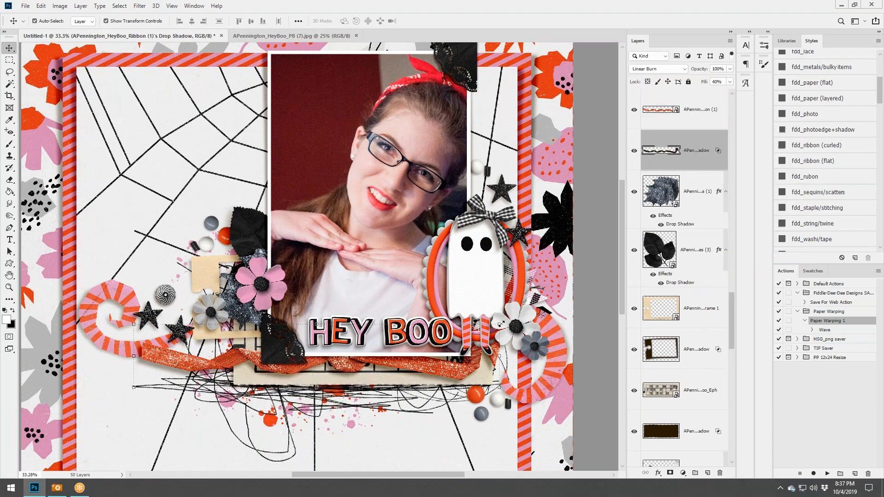
# - Warp the orange ribbon's shadow at both ends and along its lower middle so it follows the ribbon's waves unevenly
pyautogui.hotkey('ctrl', 't')
pyautogui.click(395, 21)
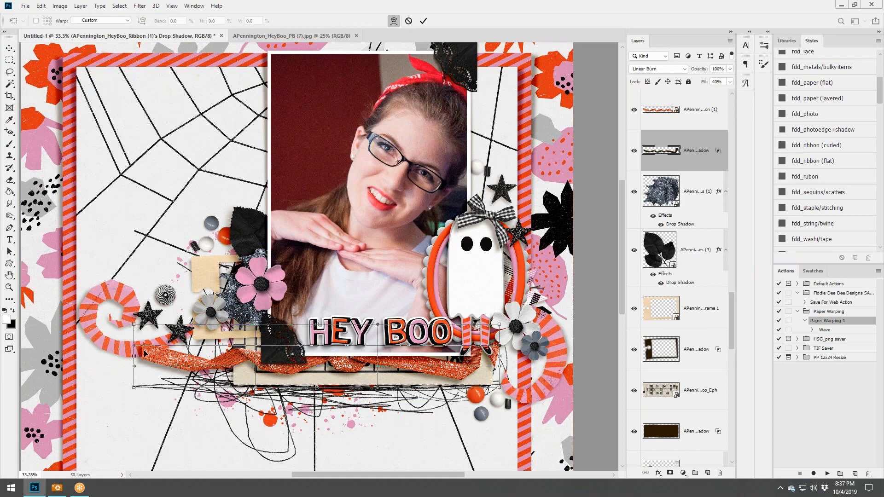
pyautogui.moveTo(140, 356); pyautogui.dragTo(147, 360)
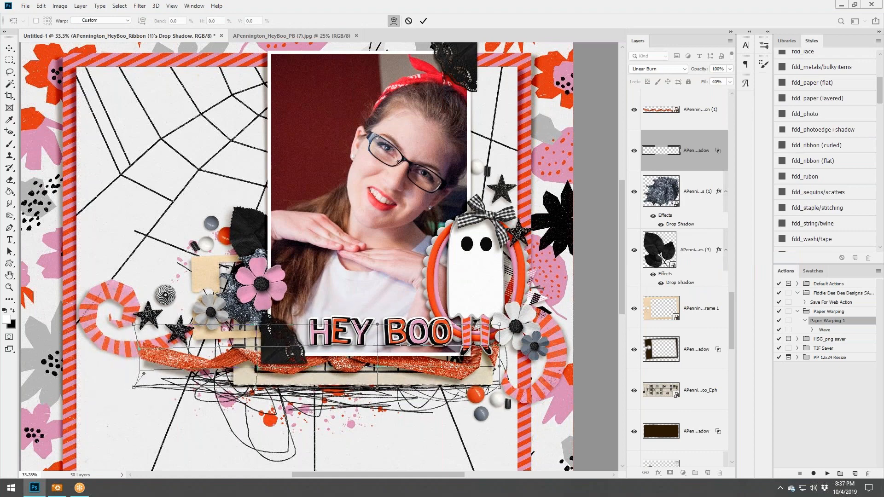
pyautogui.moveTo(217, 372); pyautogui.dragTo(378, 369)
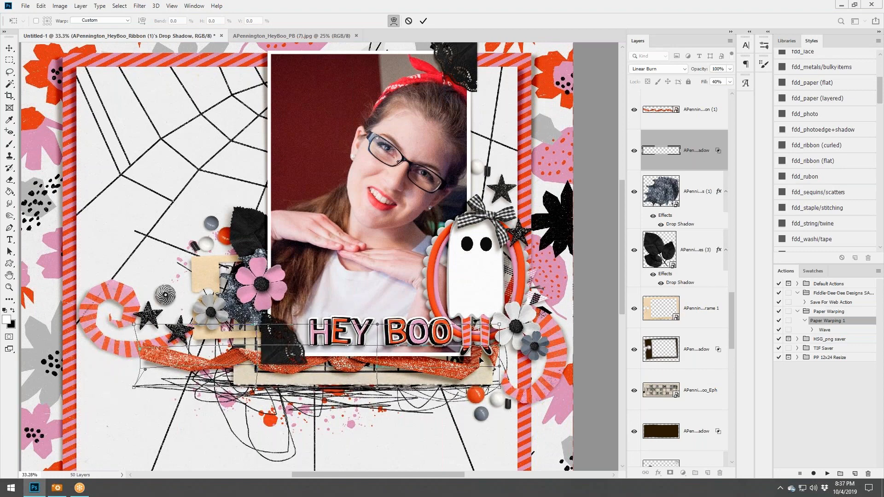
pyautogui.moveTo(490, 351); pyautogui.dragTo(498, 354)
pyautogui.moveTo(433, 387); pyautogui.dragTo(438, 380)
pyautogui.moveTo(505, 348); pyautogui.dragTo(507, 358)
pyautogui.moveTo(381, 375); pyautogui.dragTo(383, 378)
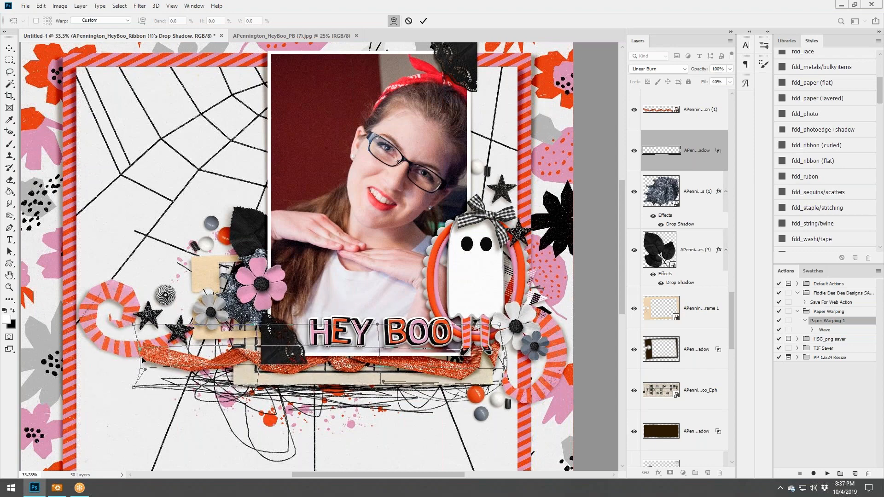
pyautogui.moveTo(141, 358); pyautogui.dragTo(143, 365)
pyautogui.click(423, 22)
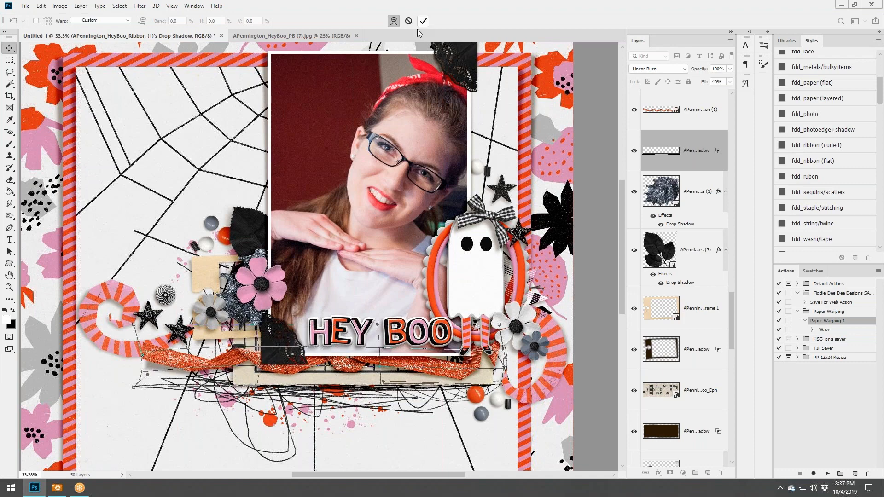
# - Warp the ephemera strip's shadow unevenly at its lower corners, along its lower edge and on its right side
pyautogui.click(387, 378)
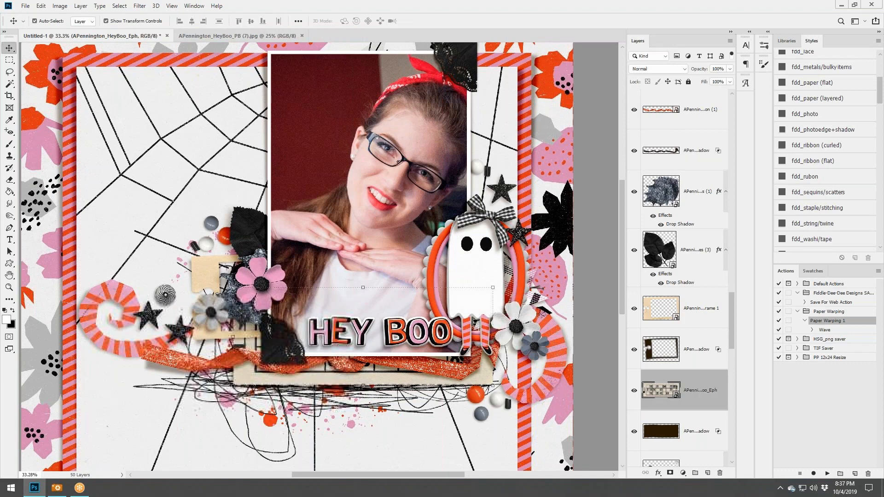
pyautogui.click(693, 434)
pyautogui.click(495, 393)
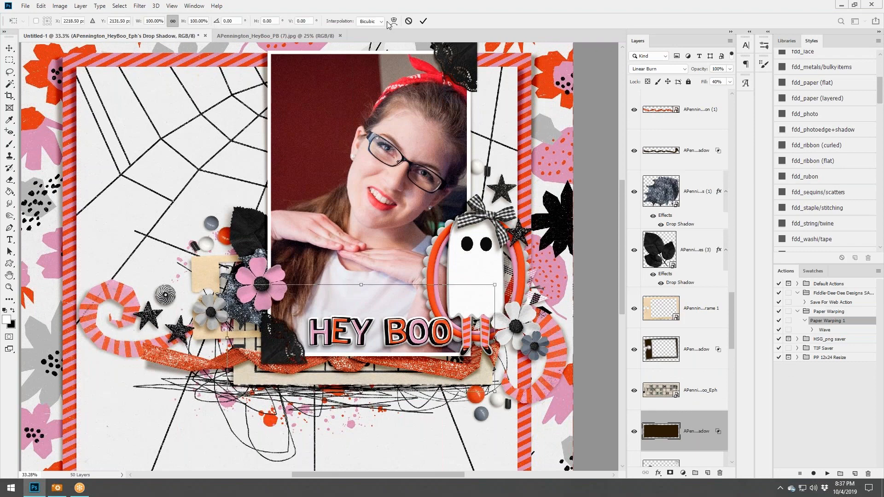
pyautogui.click(393, 21)
pyautogui.moveTo(494, 392); pyautogui.dragTo(491, 397)
pyautogui.moveTo(227, 391); pyautogui.dragTo(229, 395)
pyautogui.moveTo(403, 391); pyautogui.dragTo(404, 388)
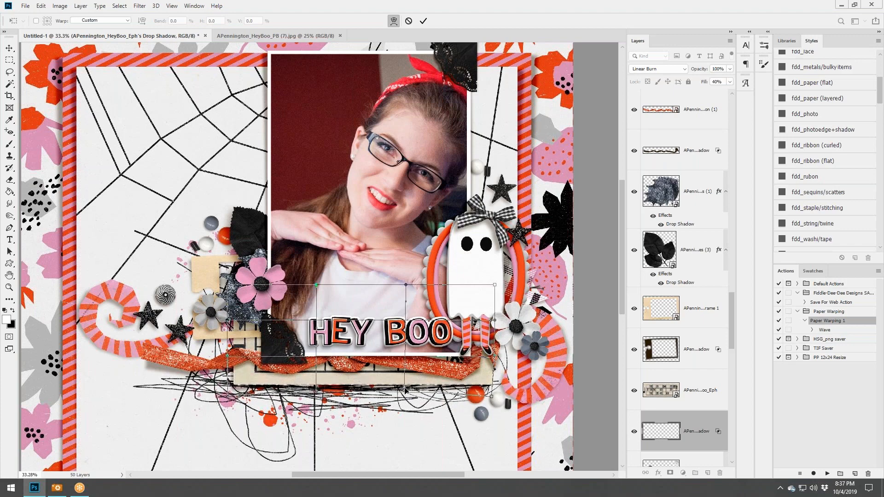
pyautogui.moveTo(493, 354); pyautogui.dragTo(498, 356)
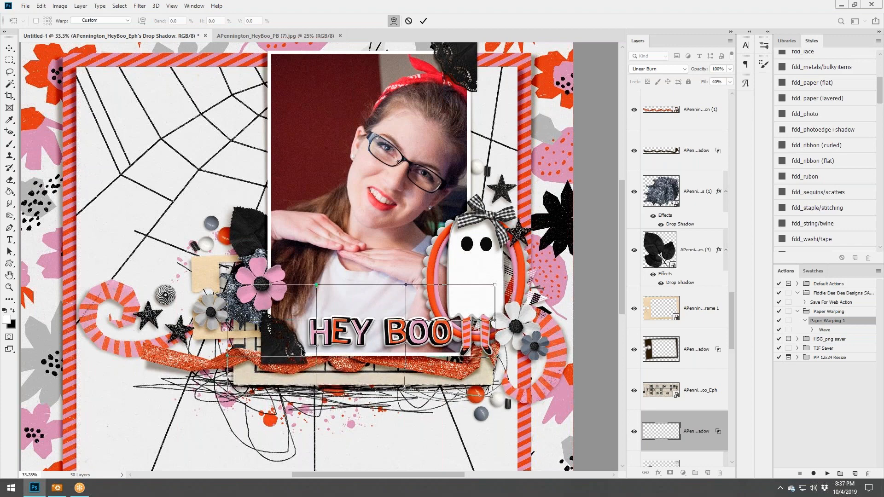
pyautogui.click(423, 21)
pyautogui.scroll(-2, 374, 275)
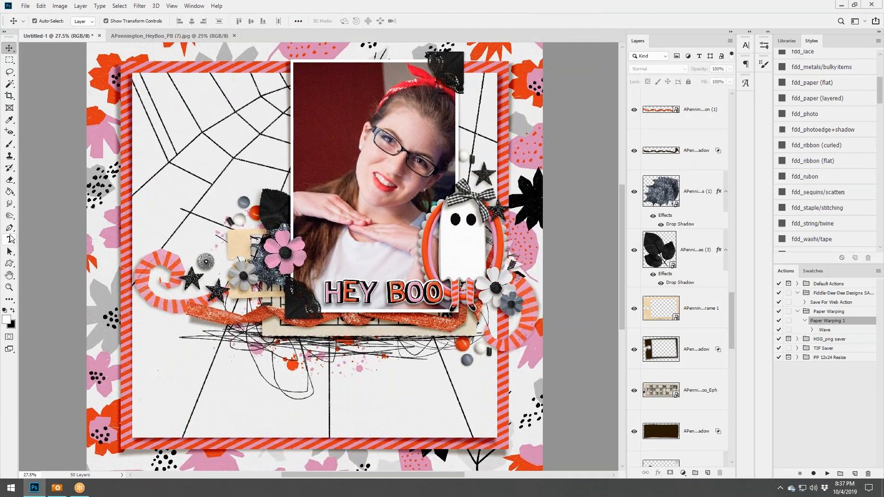
# - Set the foreground colour to black and try to add the text 2014 on the web paper below the photo
pyautogui.click(5, 311)
pyautogui.click(10, 240)
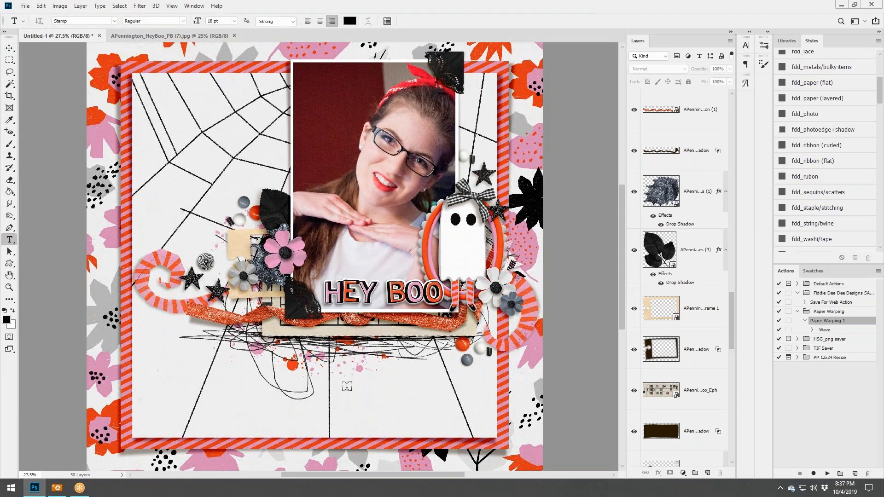
pyautogui.click(379, 389)
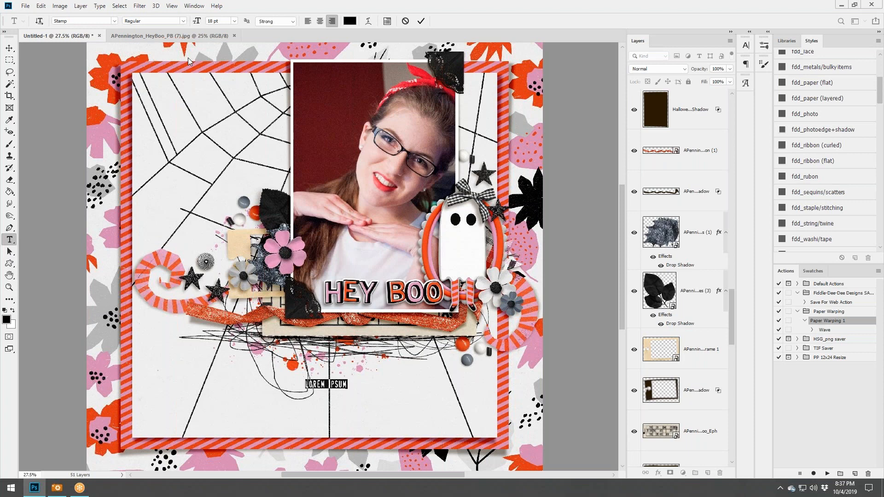
pyautogui.write('2014')
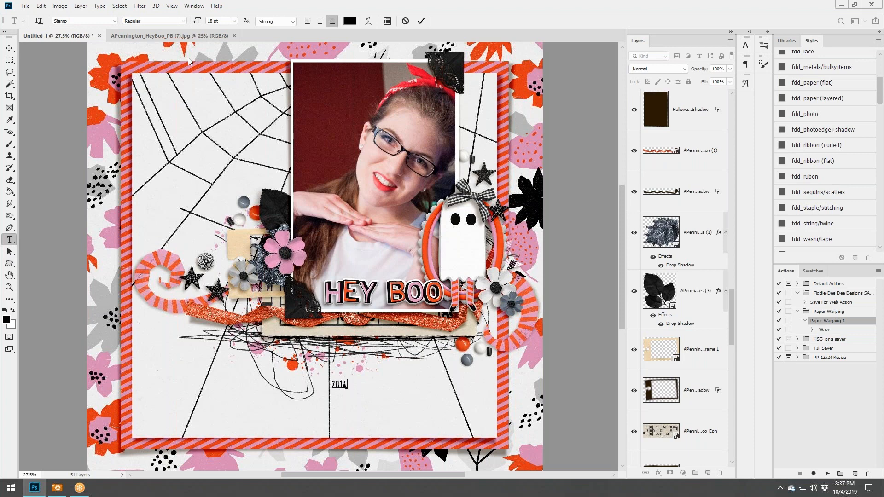
pyautogui.click(420, 21)
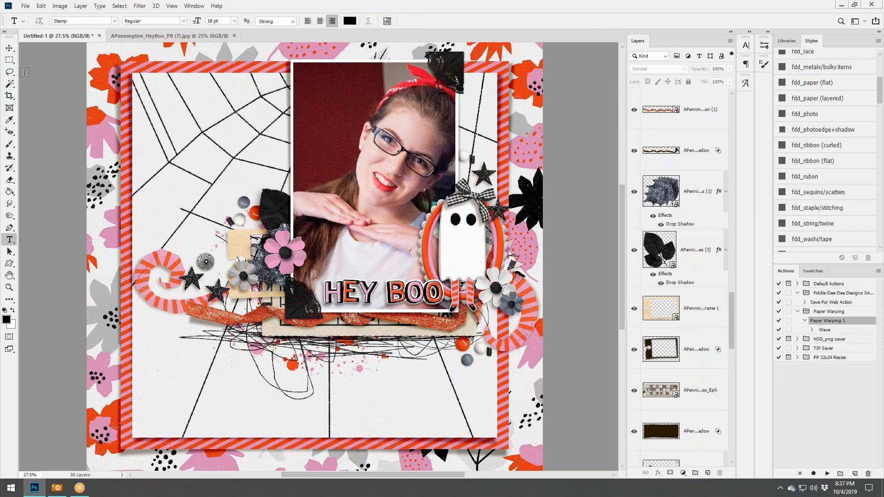
pyautogui.press('v')
pyautogui.click(375, 119)
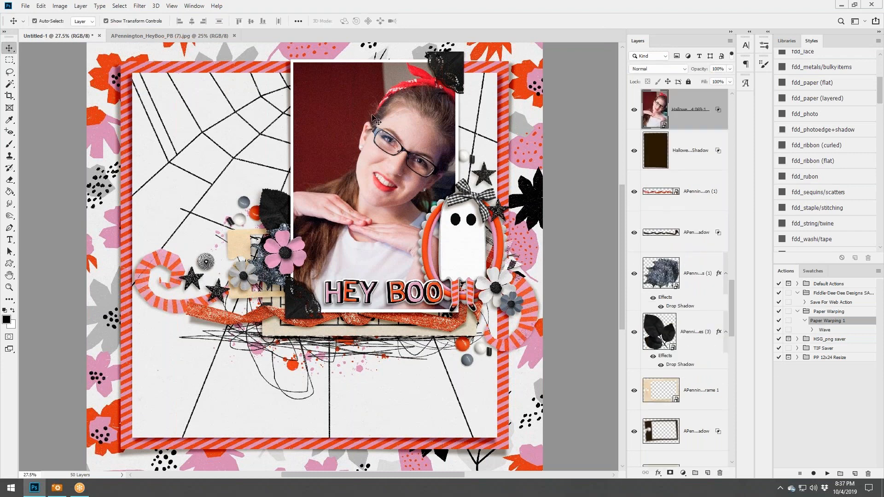
pyautogui.doubleClick(687, 111)
pyautogui.press('Return')
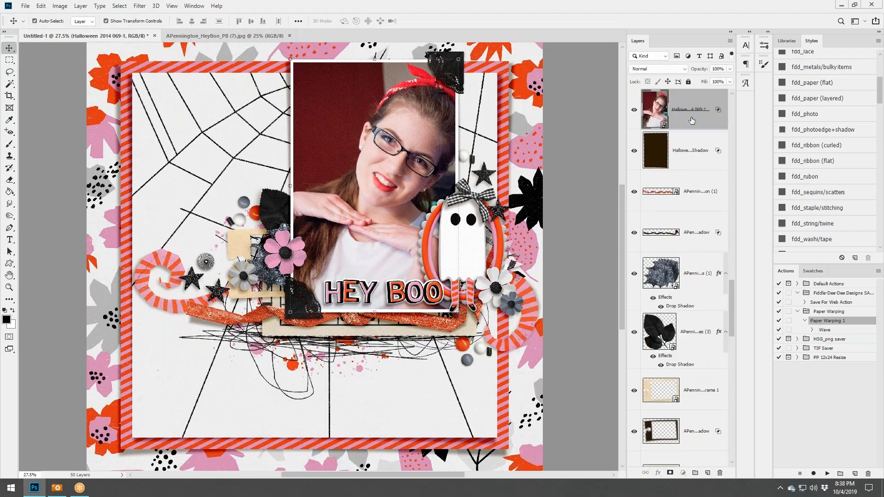
pyautogui.click(9, 239)
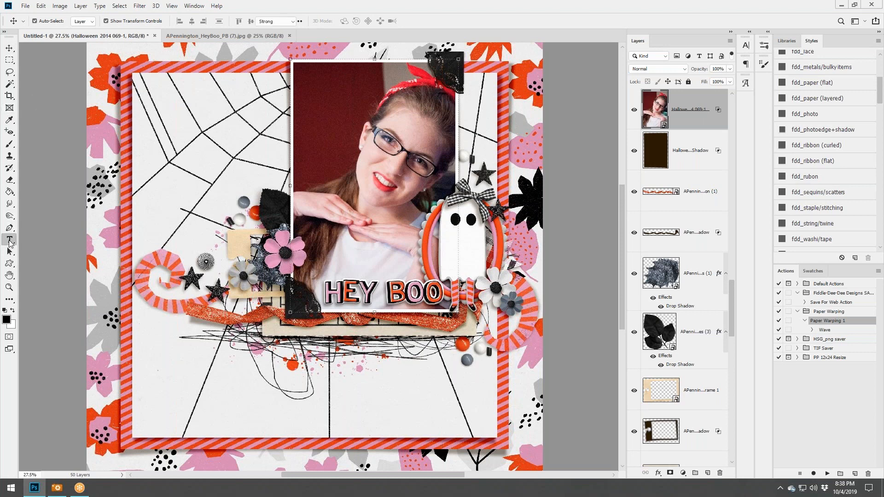
pyautogui.click(347, 378)
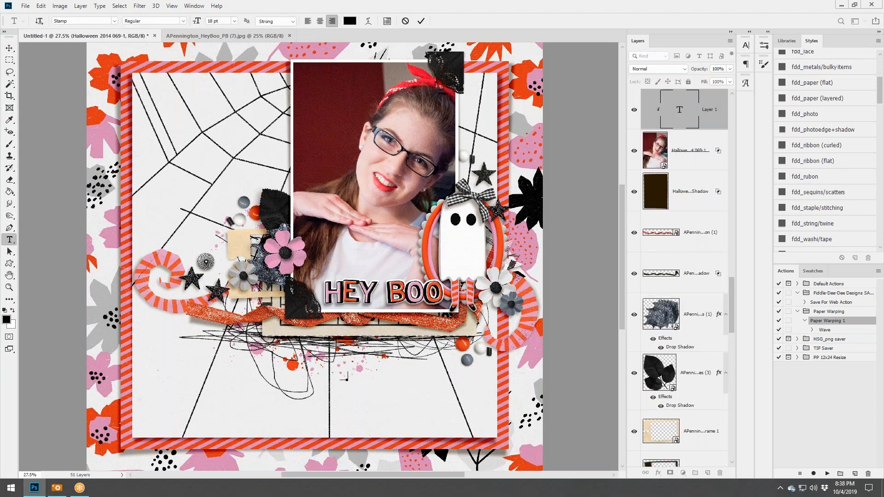
pyautogui.click(405, 21)
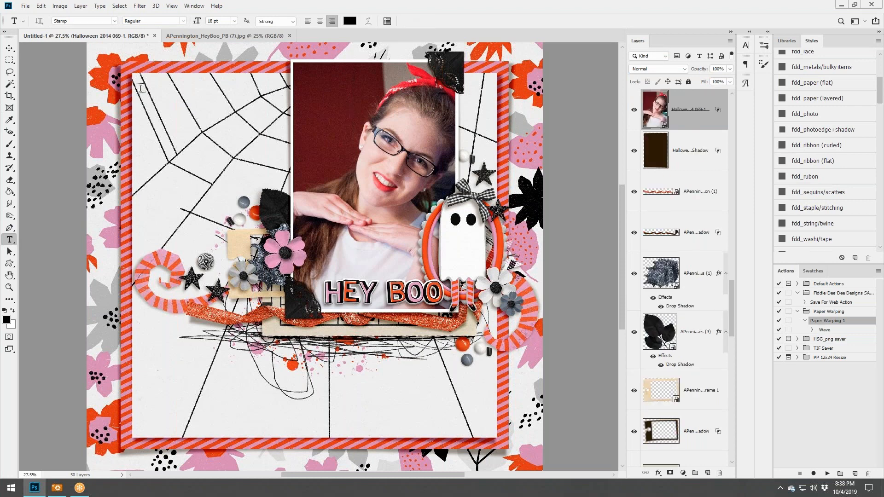
# - Add the text "2014 oct 31" in 18 pt Stamp below the photo, on a new layer above the swirl button's layer
pyautogui.click(10, 48)
pyautogui.scroll(-5, 694, 144)
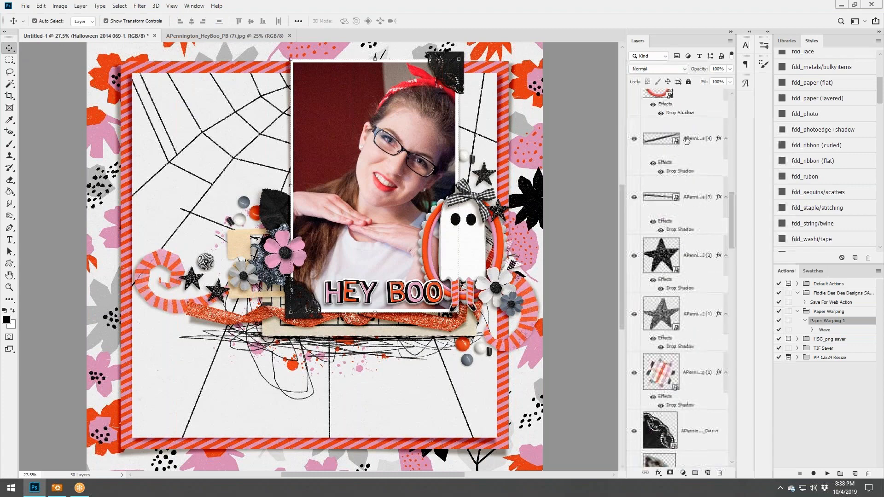
pyautogui.scroll(3, 694, 144)
pyautogui.click(700, 121)
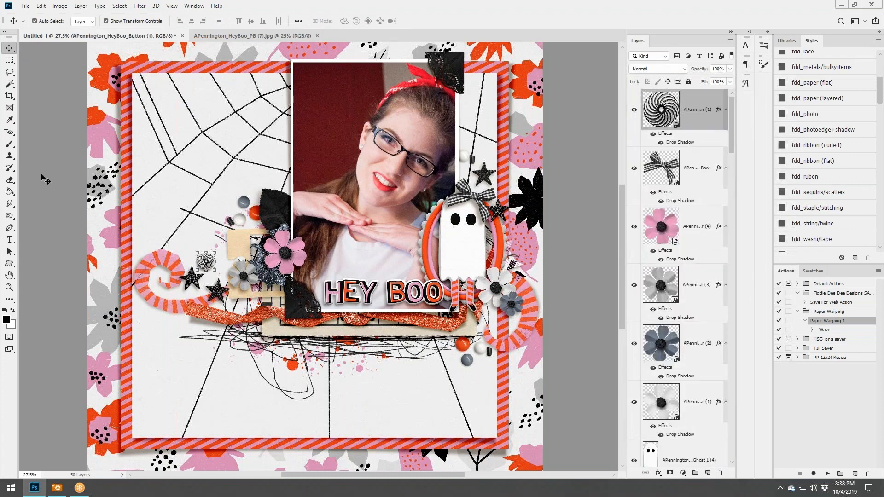
pyautogui.click(9, 239)
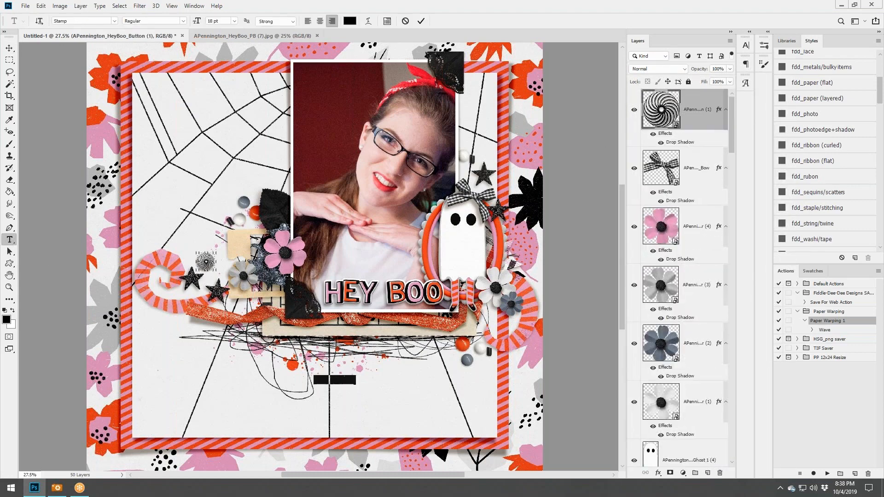
pyautogui.click(353, 381)
pyautogui.write('2014')
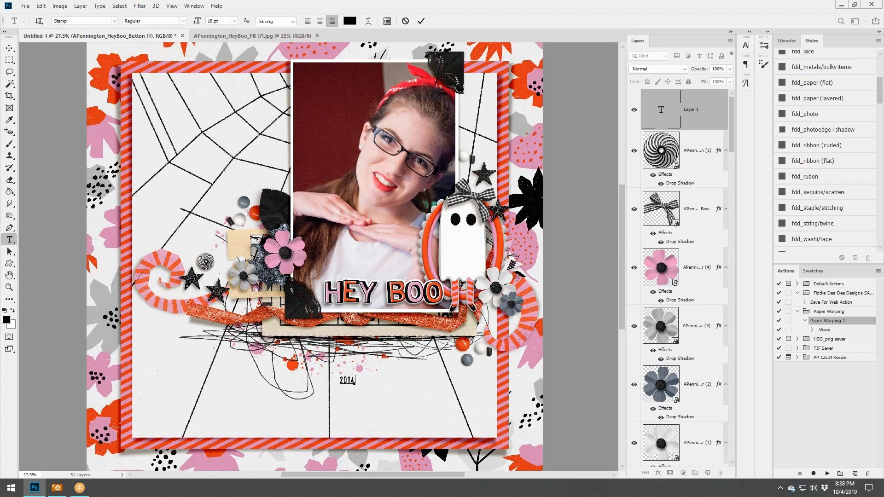
pyautogui.write(' OCT 31')
pyautogui.click(421, 21)
# - Move the date text to just above the swirl button and rotate it by about 8.58°
pyautogui.click(9, 48)
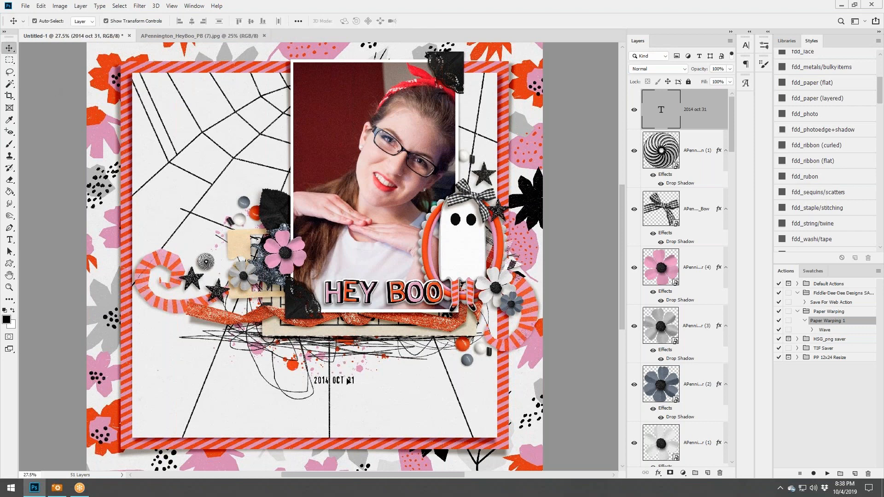
pyautogui.moveTo(348, 380); pyautogui.dragTo(231, 250)
pyautogui.hotkey('ctrl', 't')
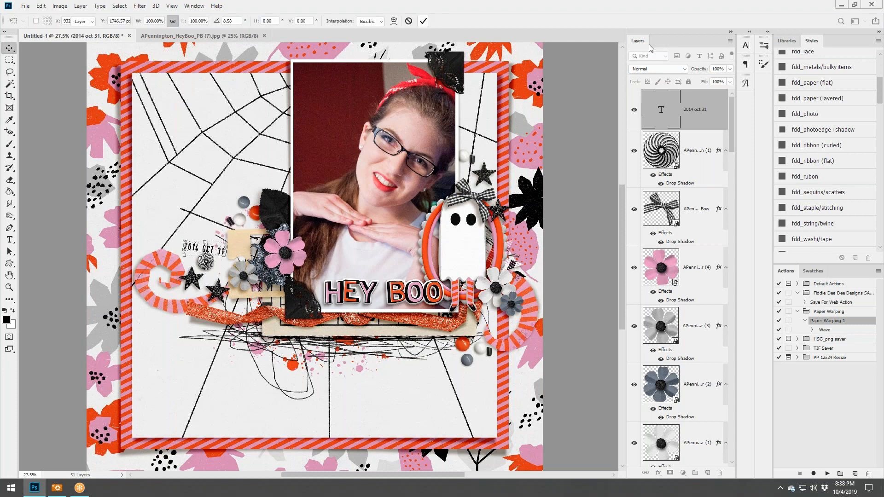
pyautogui.press('Return')
# - Lower the date text's opacity to about 90% and deselect its layer
pyautogui.click(729, 69)
pyautogui.moveTo(729, 81); pyautogui.dragTo(725, 81)
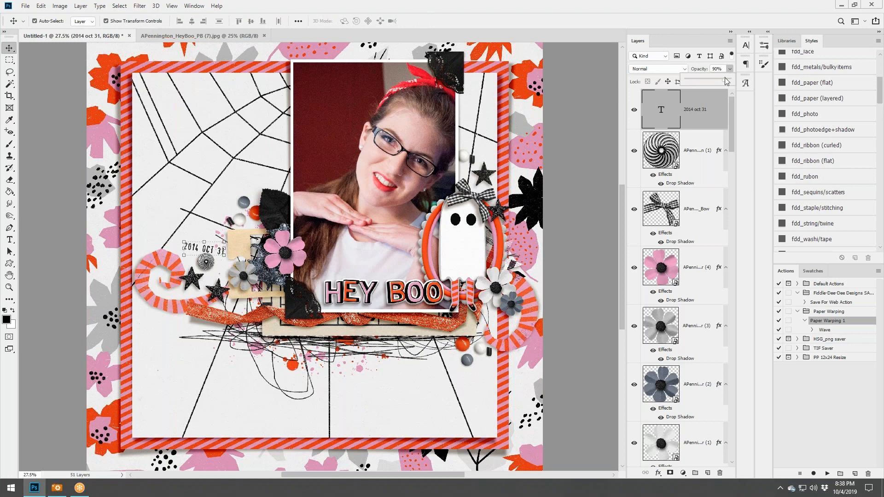
pyautogui.click(587, 140)
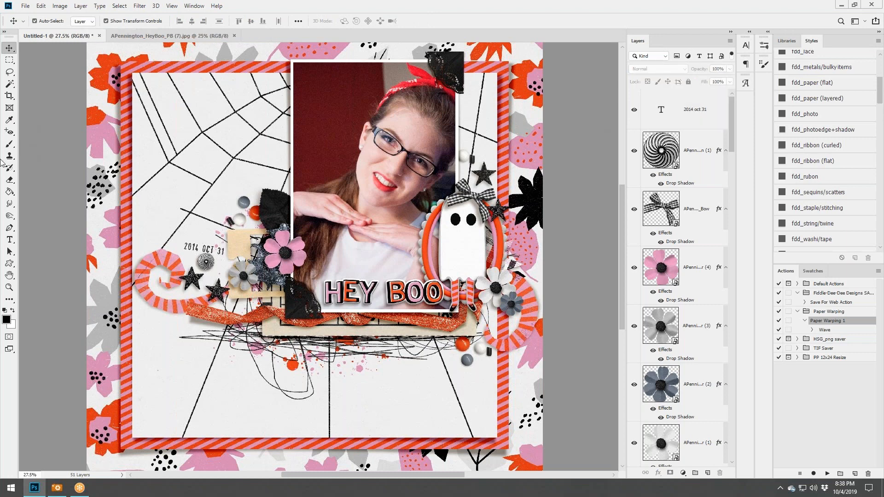
# - Choose Traveling _Typewriter from the favourite fonts for the Type tool
pyautogui.click(9, 240)
pyautogui.click(115, 22)
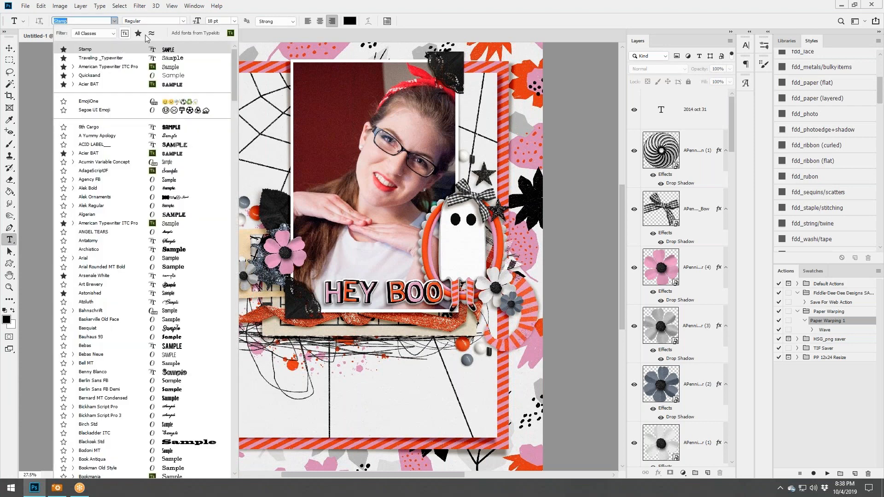
pyautogui.click(139, 33)
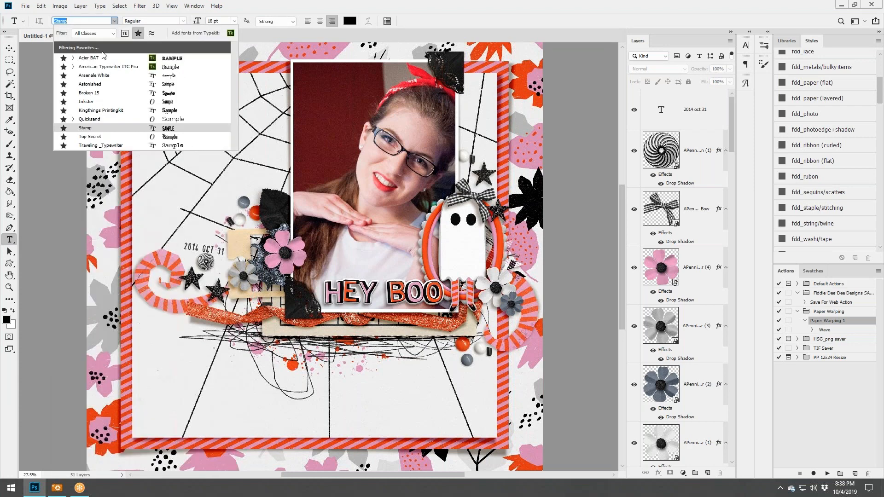
pyautogui.click(88, 145)
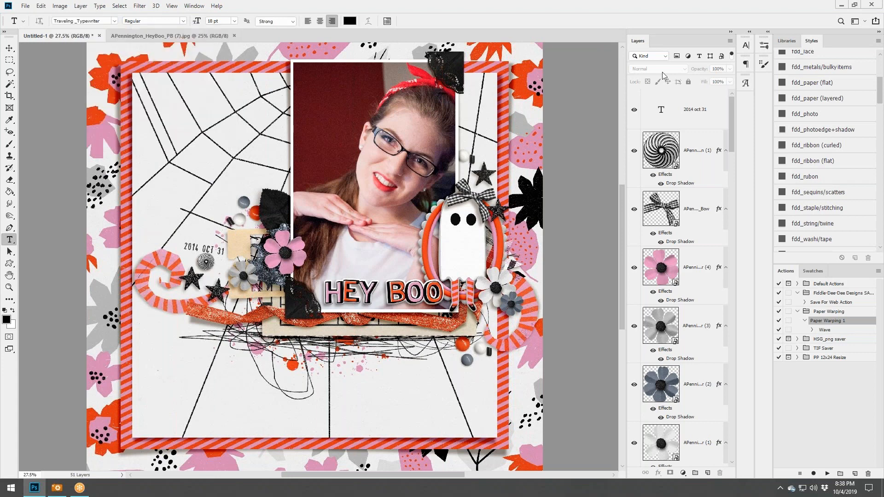
pyautogui.click(749, 35)
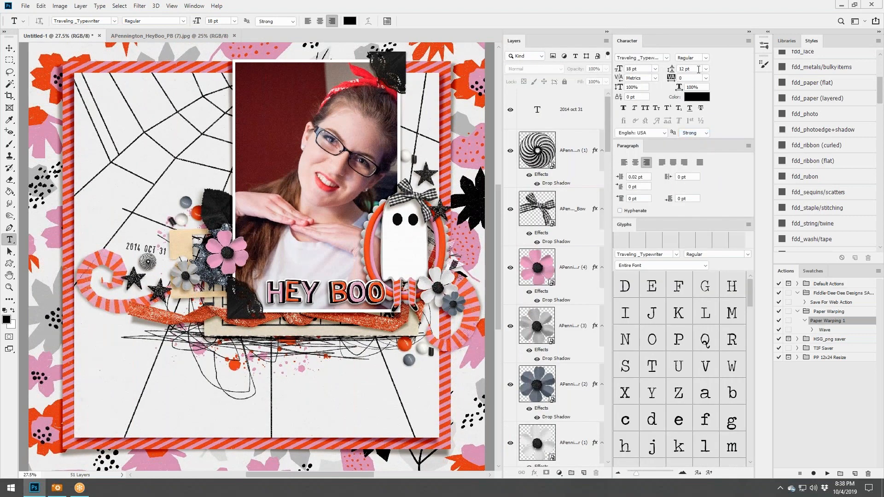
pyautogui.click(748, 32)
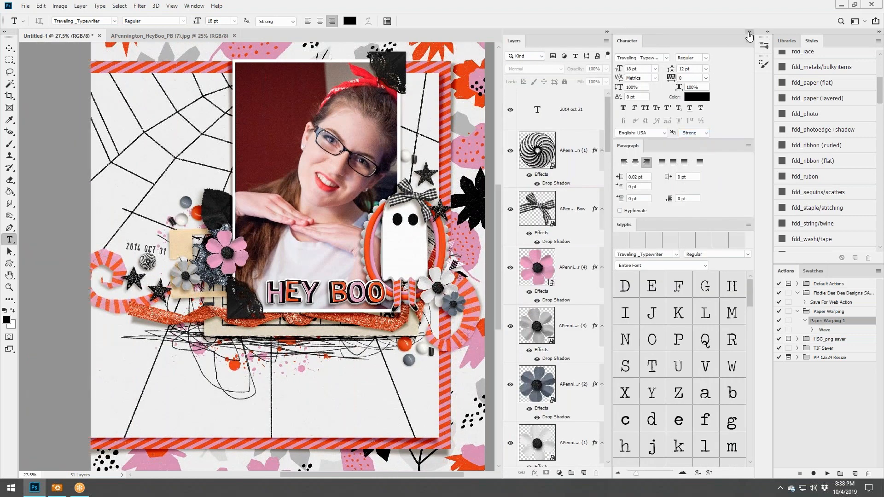
# - Add a text line on the web paper with the subject's first name followed by ", age 17"
pyautogui.click(186, 188)
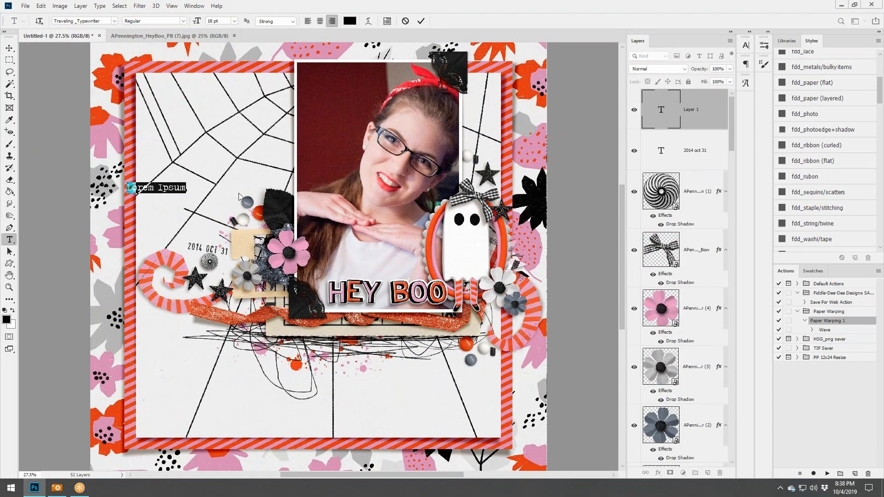
pyautogui.write('Olivia')
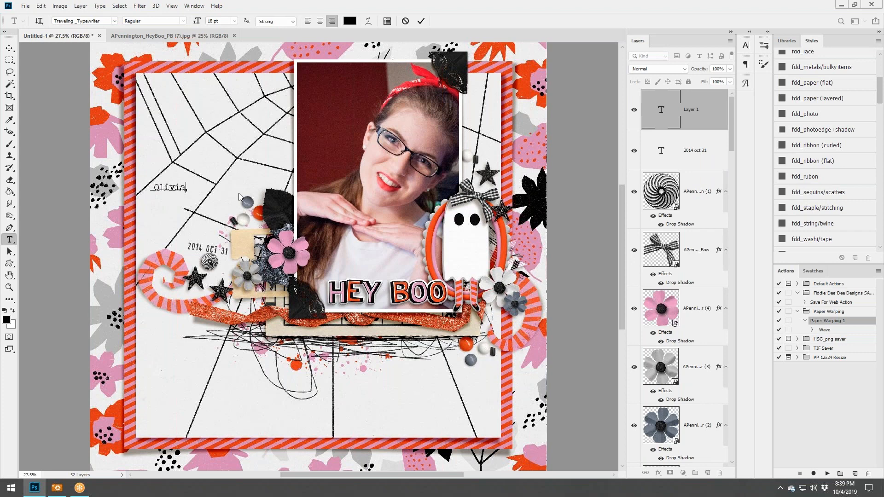
pyautogui.write(' dressed')
pyautogui.press('BackSpace')
pyautogui.press('BackSpace')
pyautogui.press('BackSpace')
pyautogui.press('BackSpace')
pyautogui.press('BackSpace')
pyautogui.press('BackSpace')
pyautogui.press('BackSpace')
pyautogui.press('BackSpace')
pyautogui.write(', age ')
pyautogui.write('18')
pyautogui.press('BackSpace')
pyautogui.write('7')
# - Set the name and age text to 12 pt and move it below the left striped flourish, beside the black scribbles
pyautogui.moveTo(187, 186); pyautogui.dragTo(70, 185)
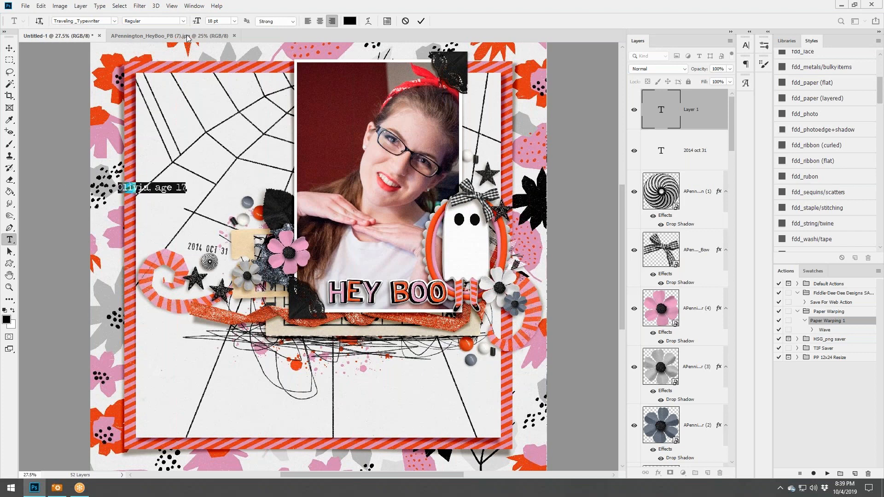
pyautogui.click(235, 21)
pyautogui.click(229, 77)
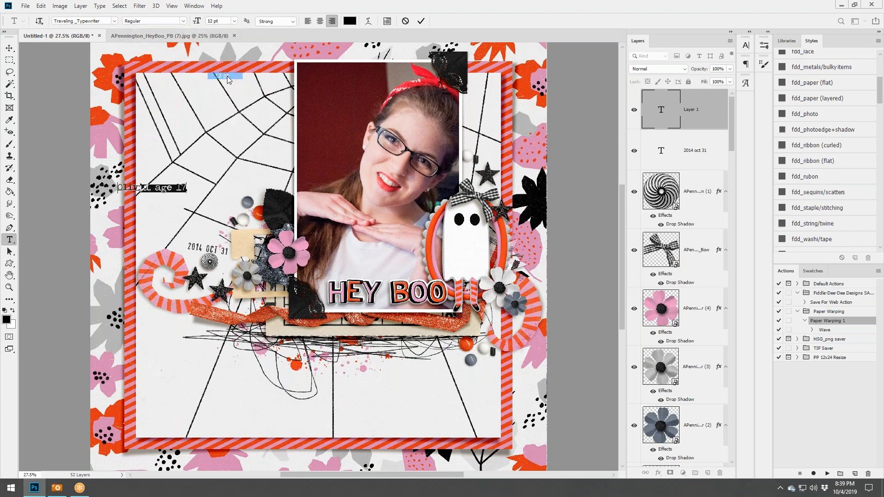
pyautogui.click(421, 21)
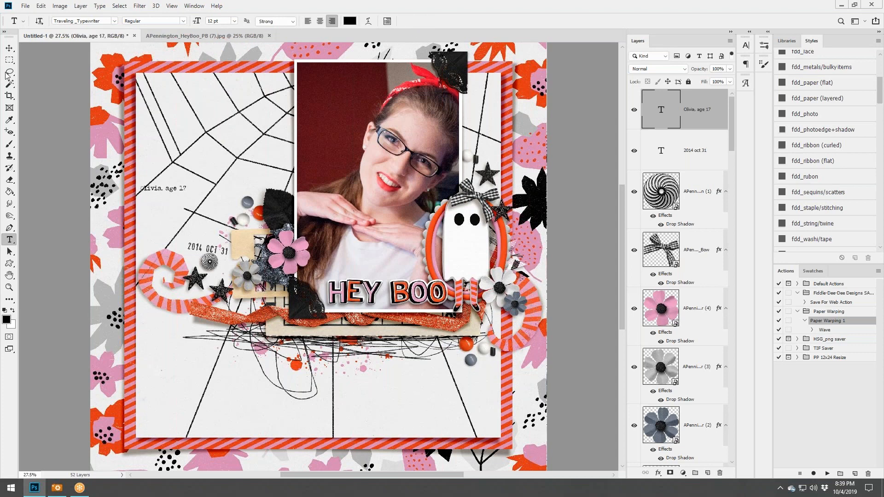
pyautogui.click(10, 48)
pyautogui.moveTo(171, 192); pyautogui.dragTo(194, 327)
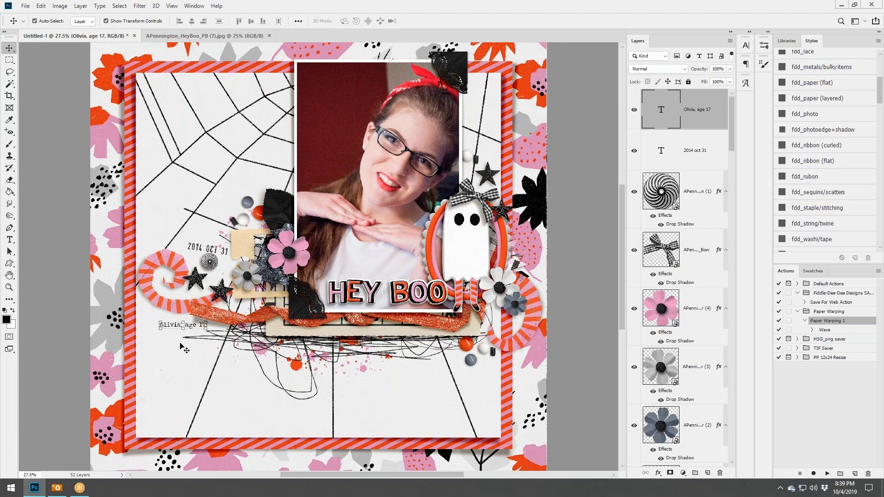
# - Add a separate text line reading "Dressed for Halloween" below the name and age text
pyautogui.click(9, 239)
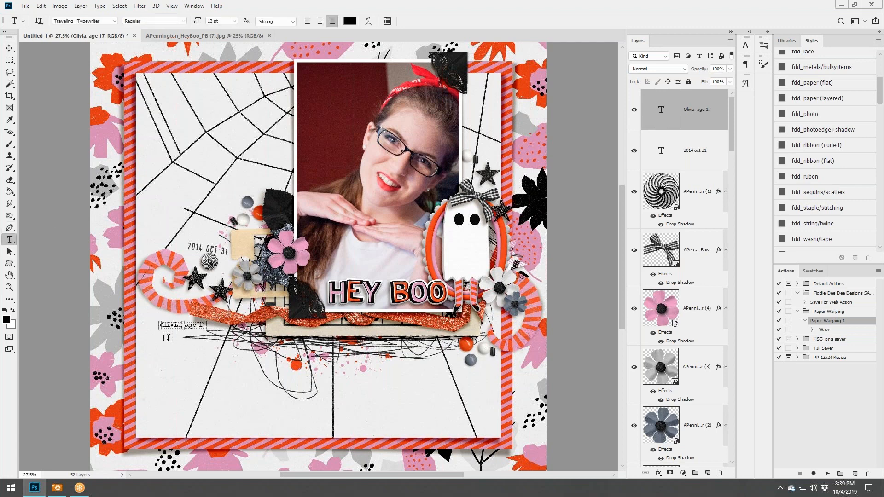
pyautogui.click(169, 338)
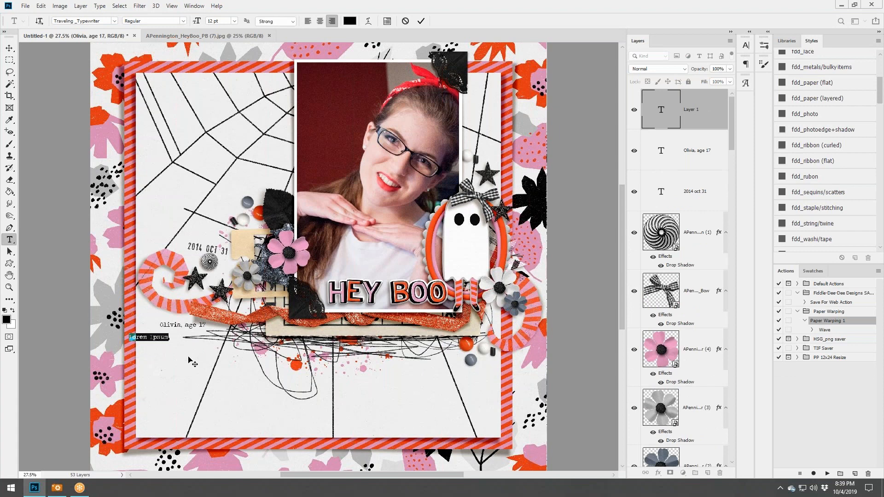
pyautogui.write('Dressed for Halloween')
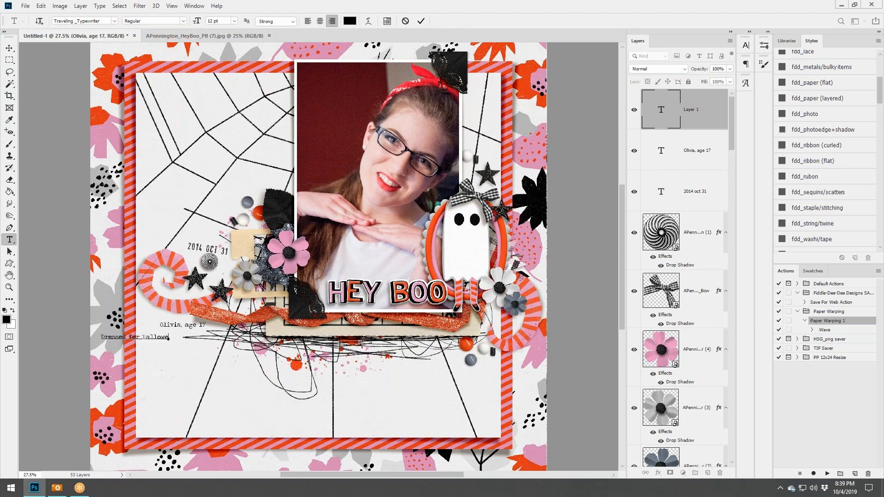
pyautogui.click(421, 21)
# - Add two more text lines: "festivities at" with the first host's name and "and", and the second host's possessive name with "house"
pyautogui.click(154, 367)
pyautogui.write('festivities')
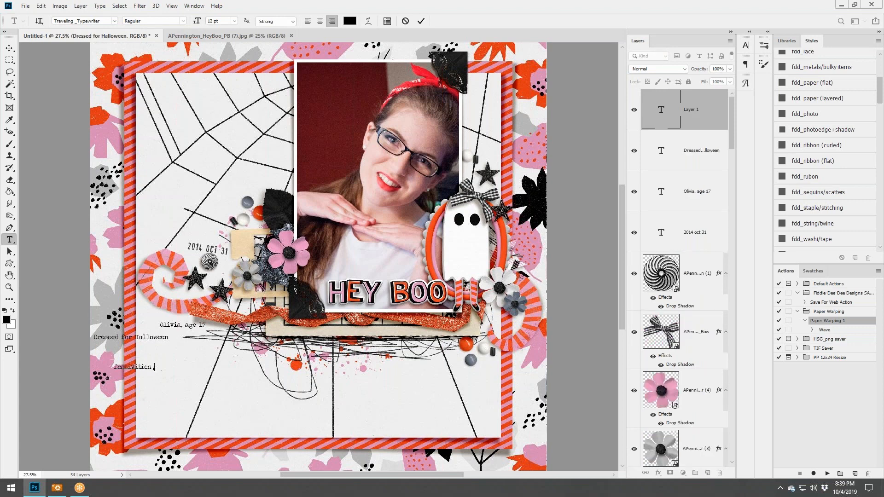
pyautogui.write(' at Greg and')
pyautogui.click(421, 22)
pyautogui.click(167, 396)
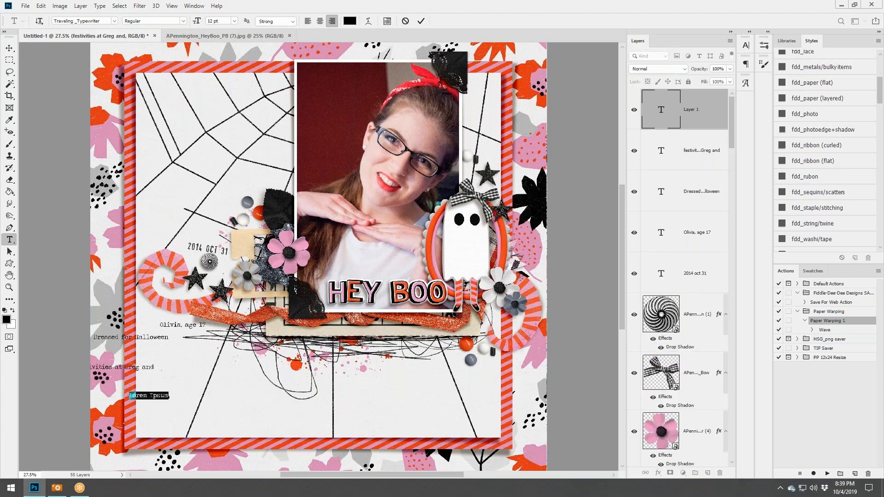
pyautogui.write("Vanessa's house")
pyautogui.click(421, 21)
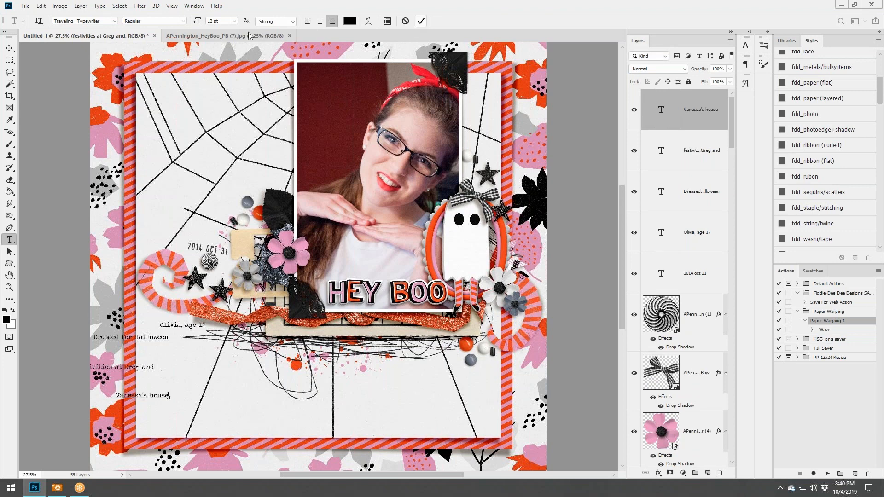
# - Stack the three new journaling lines closely beneath the name and age line, staggering them over the black scribbles
pyautogui.click(10, 49)
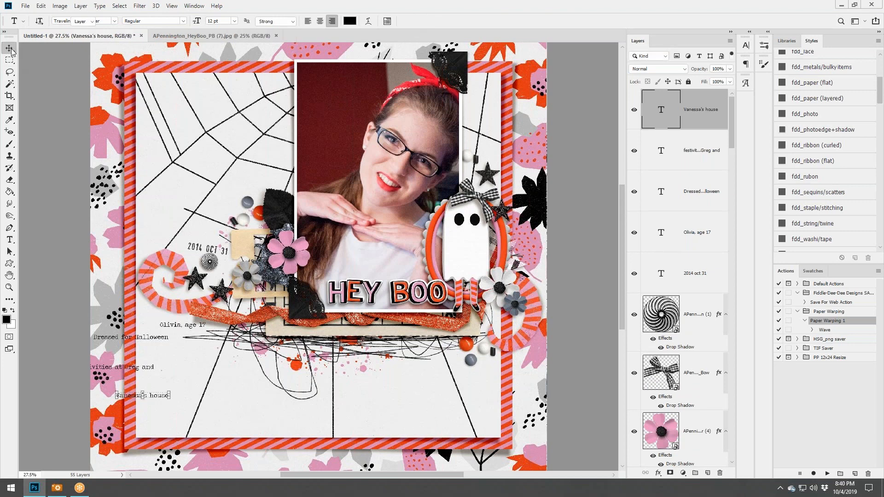
pyautogui.click(154, 339)
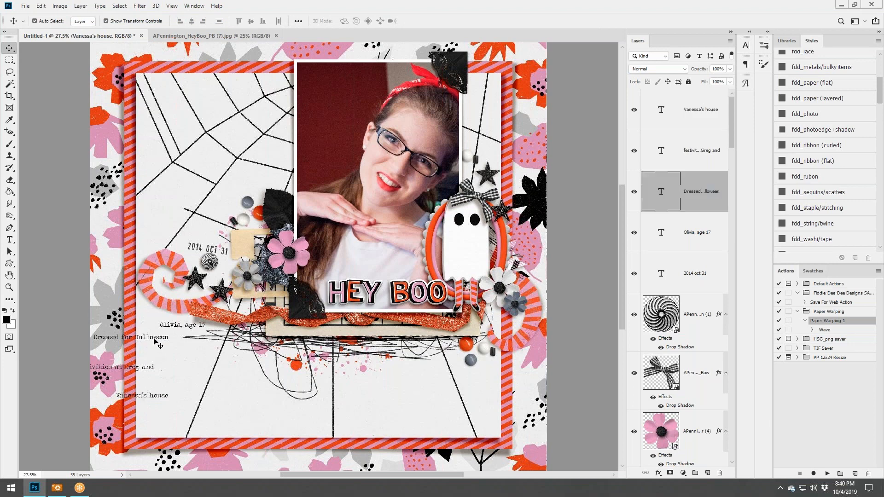
pyautogui.moveTo(155, 341); pyautogui.dragTo(204, 340)
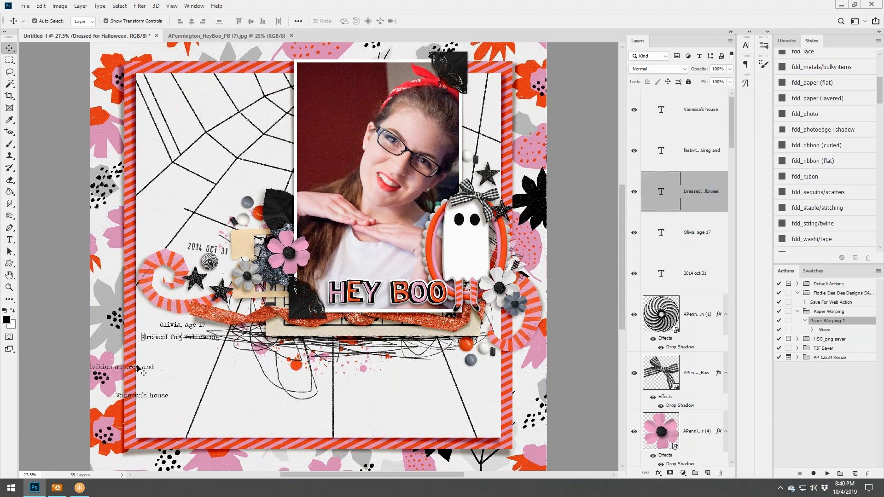
pyautogui.moveTo(137, 368); pyautogui.dragTo(222, 348)
pyautogui.moveTo(161, 399); pyautogui.dragTo(268, 349)
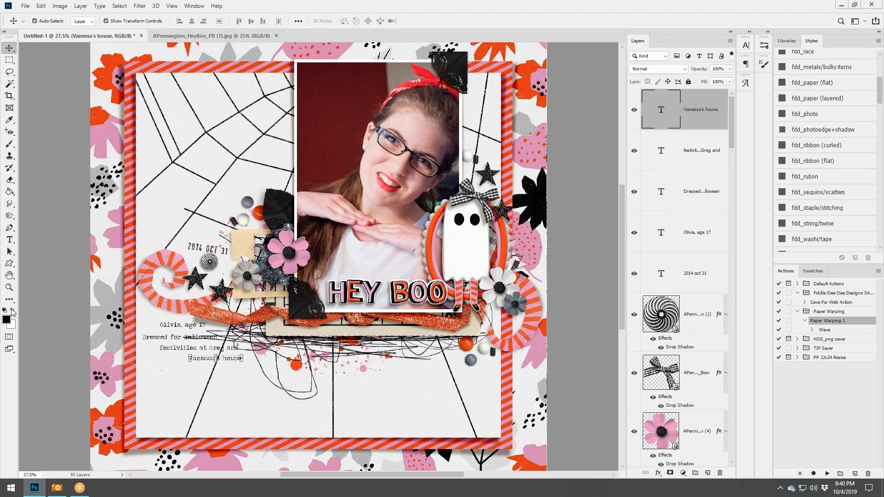
# - Draw a white rectangular strip about 410 x 73 px behind the name and age text, layered above the date
pyautogui.click(12, 312)
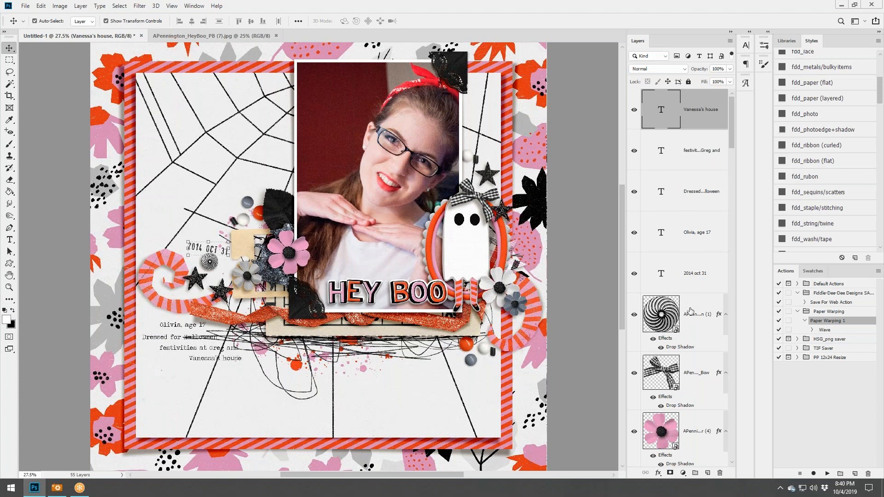
pyautogui.click(695, 273)
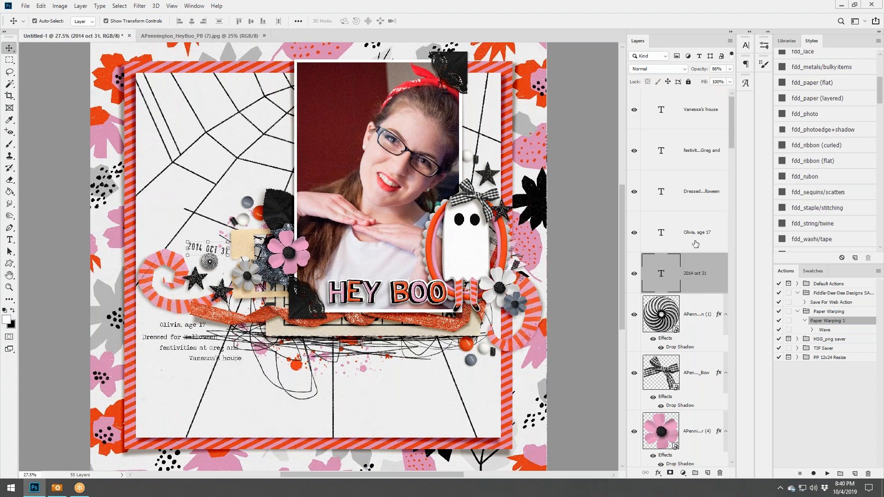
pyautogui.click(9, 264)
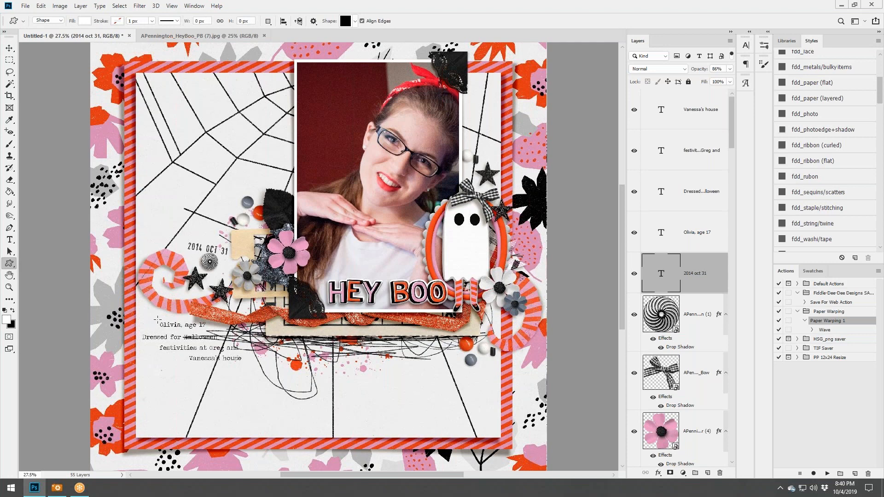
pyautogui.moveTo(157, 319); pyautogui.dragTo(209, 330)
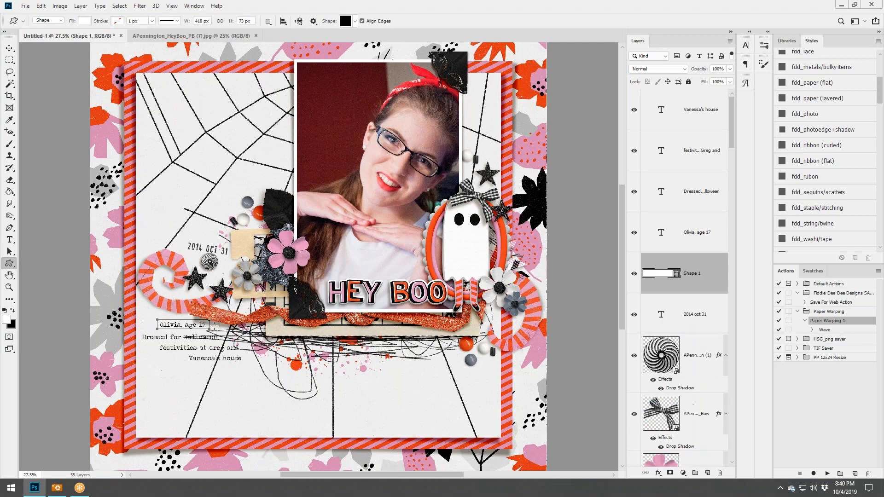
# - Draw white strips about 73 px tall behind the other three journaling lines, about 631, 631 and 446 px wide, each beneath its text layer
pyautogui.click(690, 241)
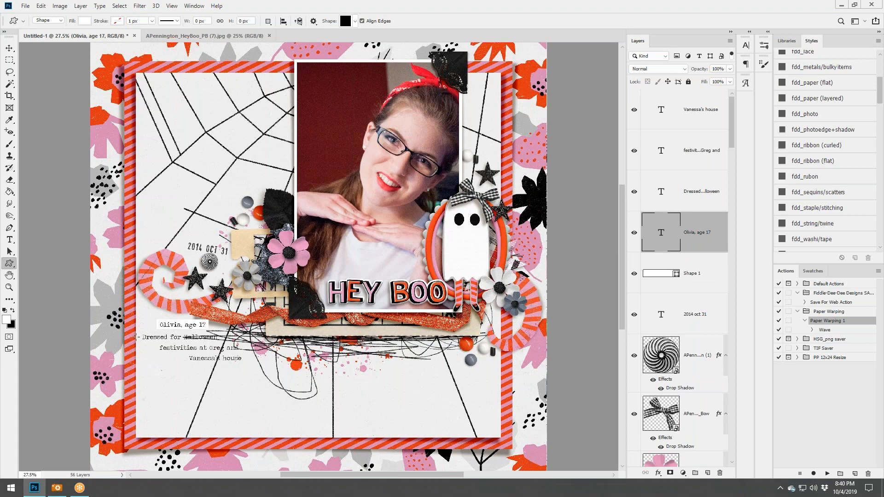
pyautogui.moveTo(141, 332); pyautogui.dragTo(220, 342)
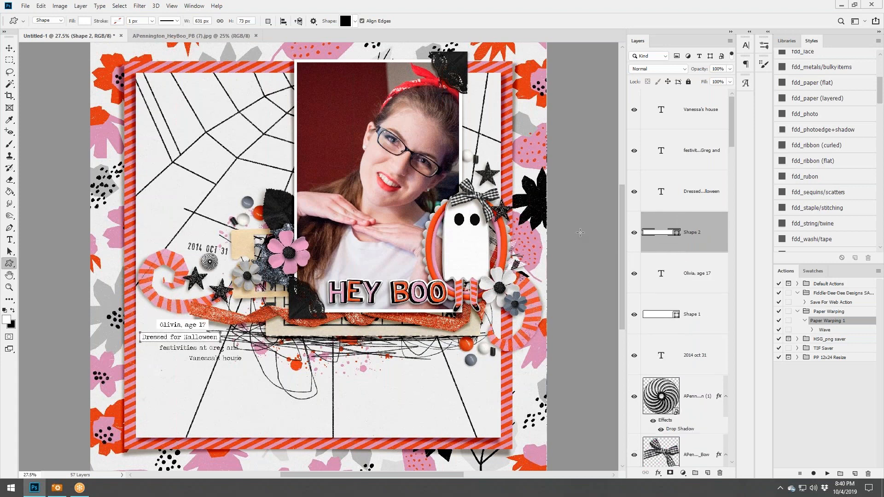
pyautogui.click(691, 160)
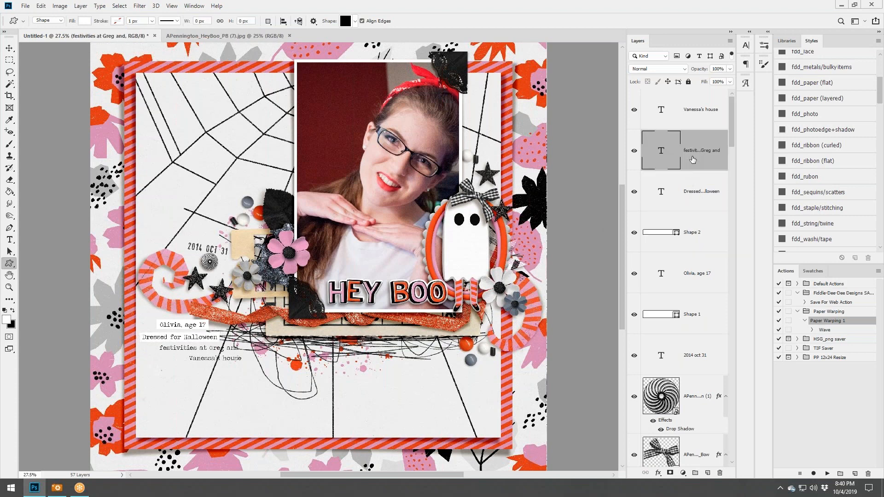
pyautogui.click(691, 184)
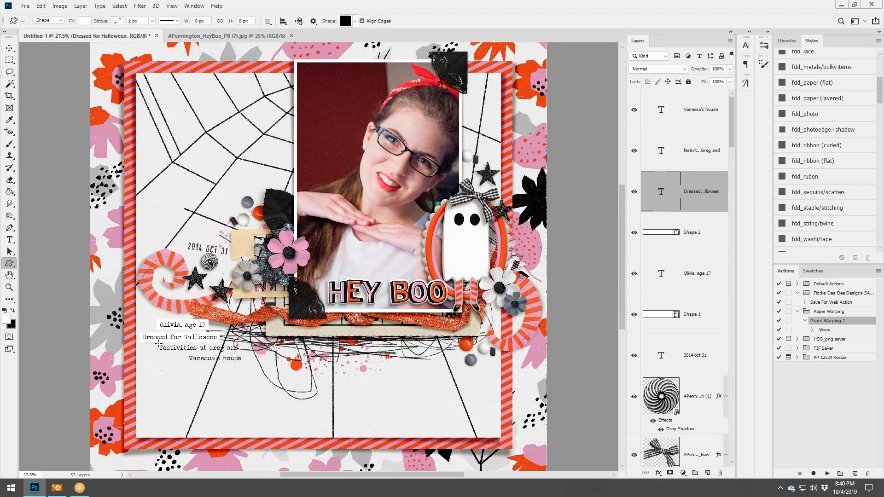
pyautogui.moveTo(158, 343); pyautogui.dragTo(240, 352)
pyautogui.click(690, 153)
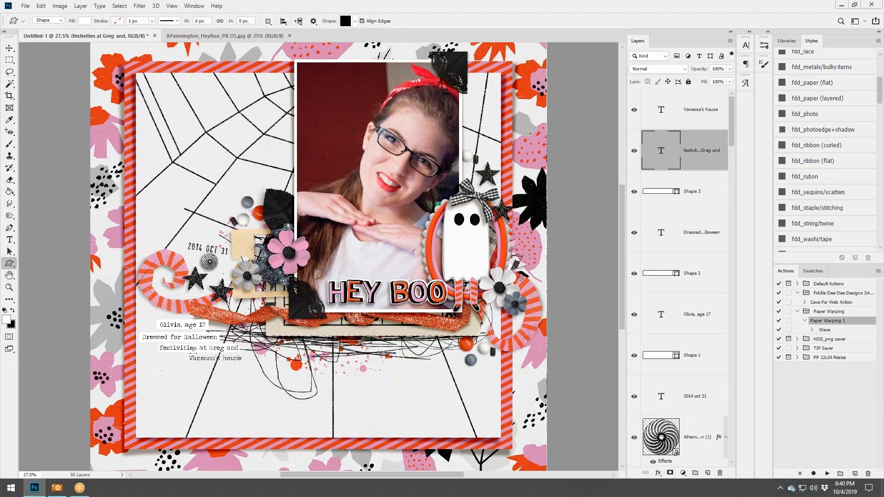
pyautogui.moveTo(187, 355); pyautogui.dragTo(245, 363)
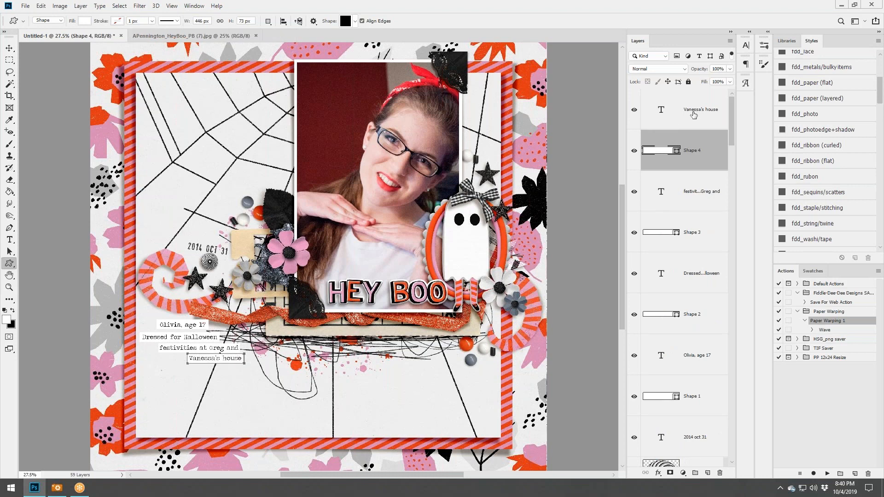
# - Apply the fdd_paper (flat) shadow style to all four white journaling strips
pyautogui.keyDown('ctrl'); pyautogui.click(694, 242); pyautogui.keyUp('ctrl')
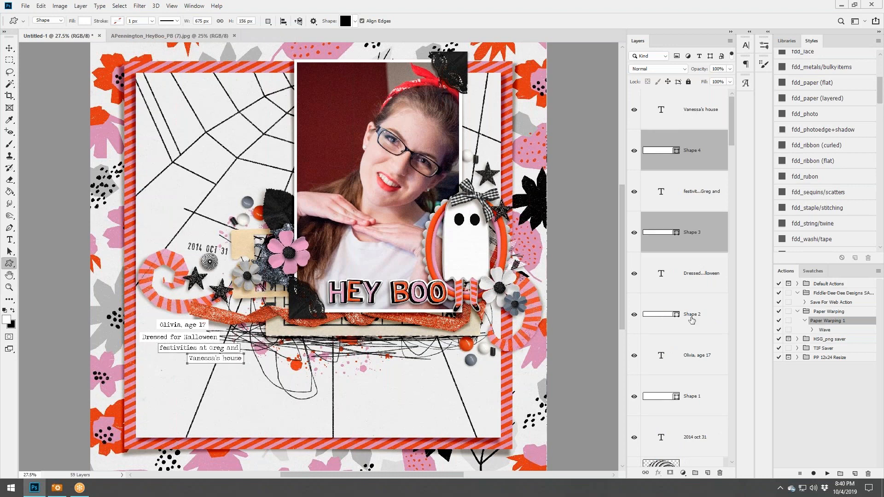
pyautogui.keyDown('ctrl'); pyautogui.click(691, 319); pyautogui.keyUp('ctrl')
pyautogui.keyDown('ctrl'); pyautogui.click(692, 404); pyautogui.keyUp('ctrl')
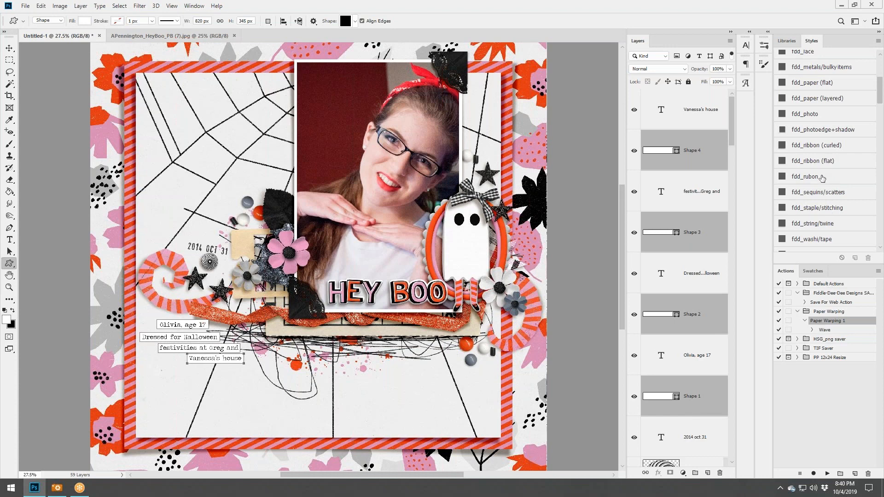
pyautogui.scroll(1, 827, 193)
pyautogui.click(820, 101)
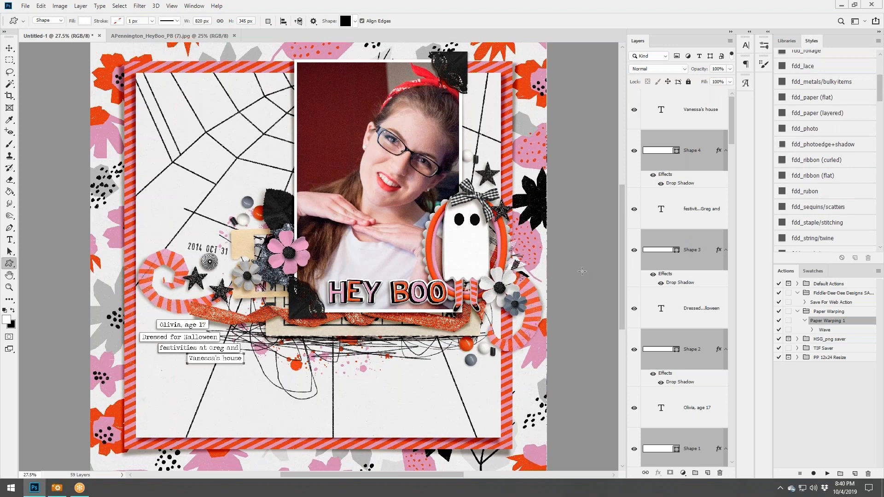
# - Separate the drop shadow of each of the four white strips onto its own layer with Create Layer
pyautogui.click(688, 155)
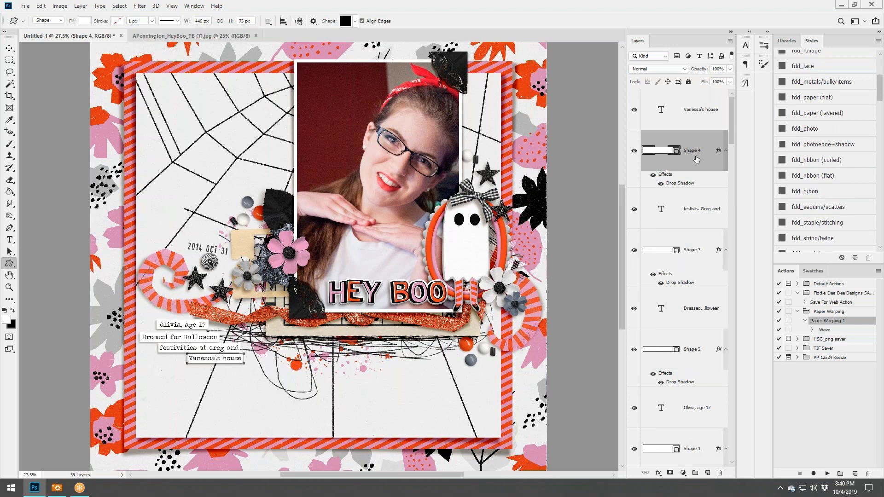
pyautogui.rightClick(719, 150)
pyautogui.click(741, 300)
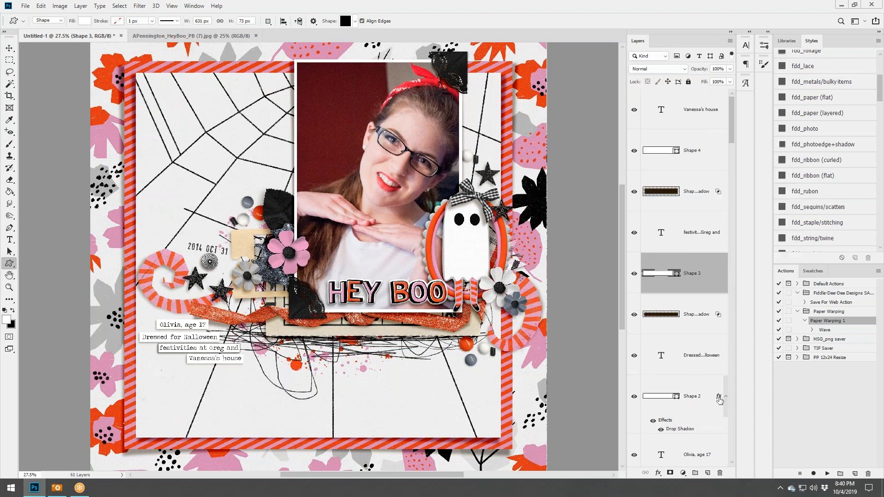
pyautogui.rightClick(719, 396)
pyautogui.click(744, 376)
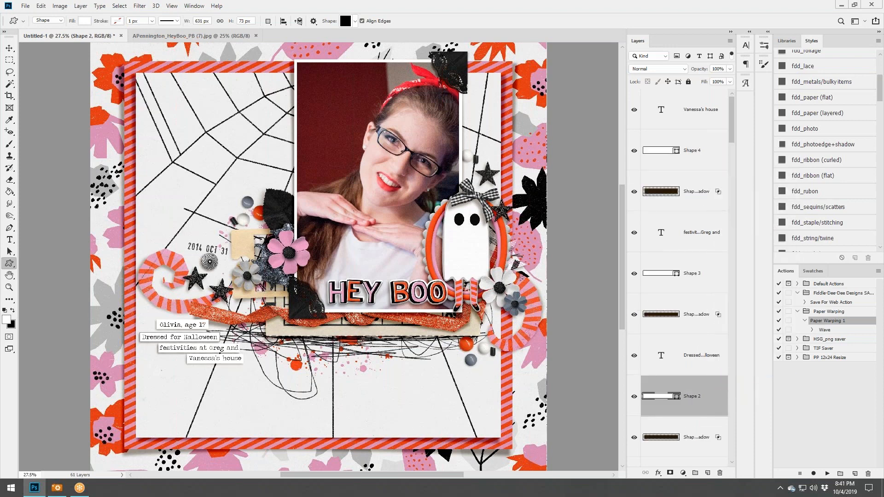
pyautogui.scroll(-3, 718, 399)
pyautogui.rightClick(719, 397)
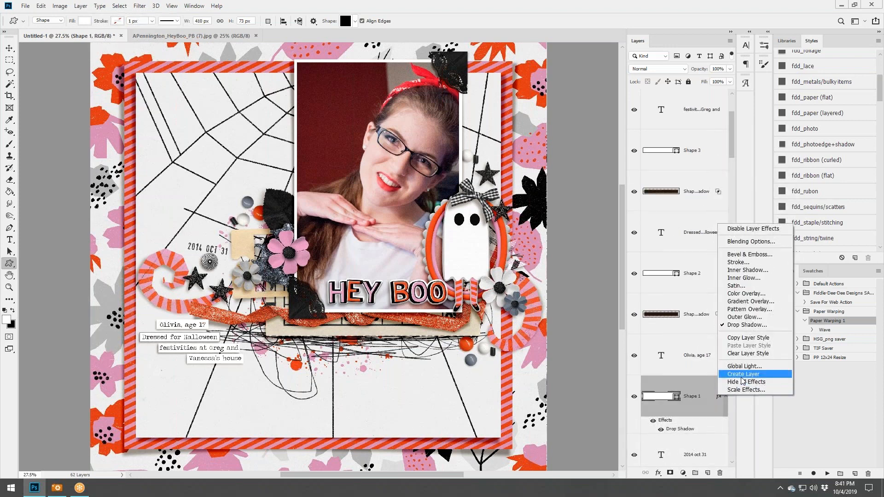
pyautogui.click(745, 376)
# - Run the Paper Warping 1 action on the shadow layers of the journaling strips
pyautogui.click(703, 388)
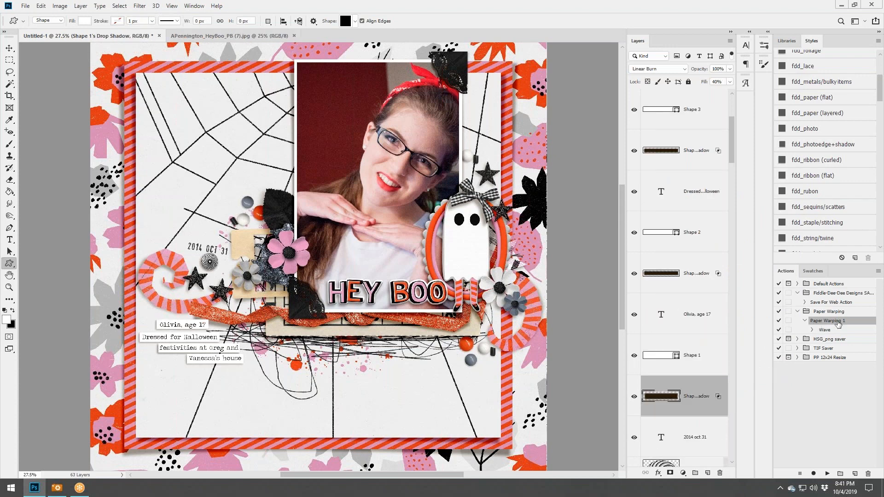
pyautogui.click(827, 473)
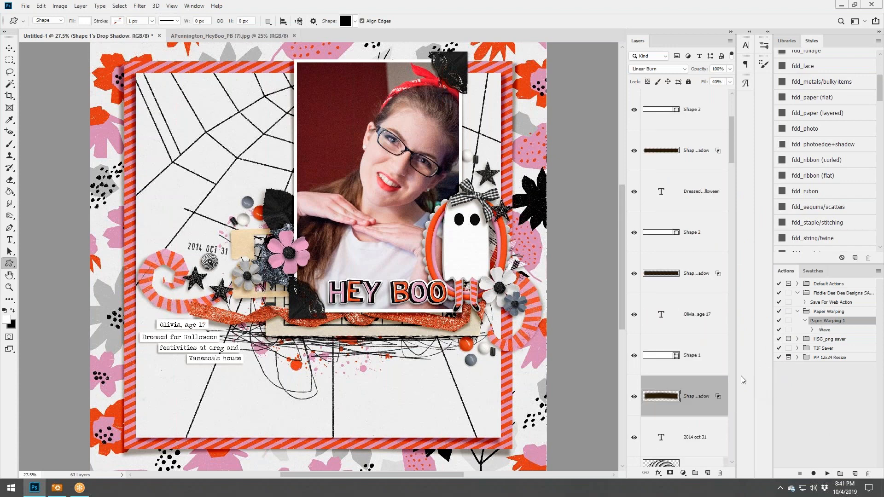
pyautogui.click(826, 473)
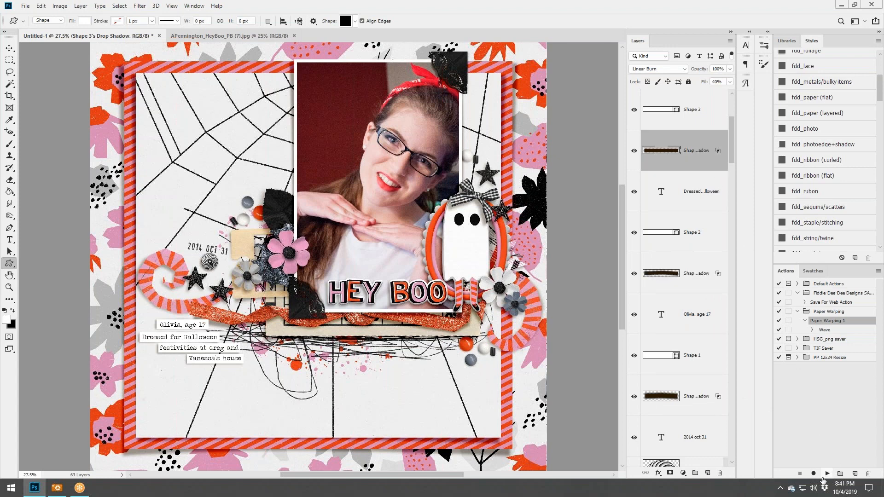
pyautogui.click(827, 473)
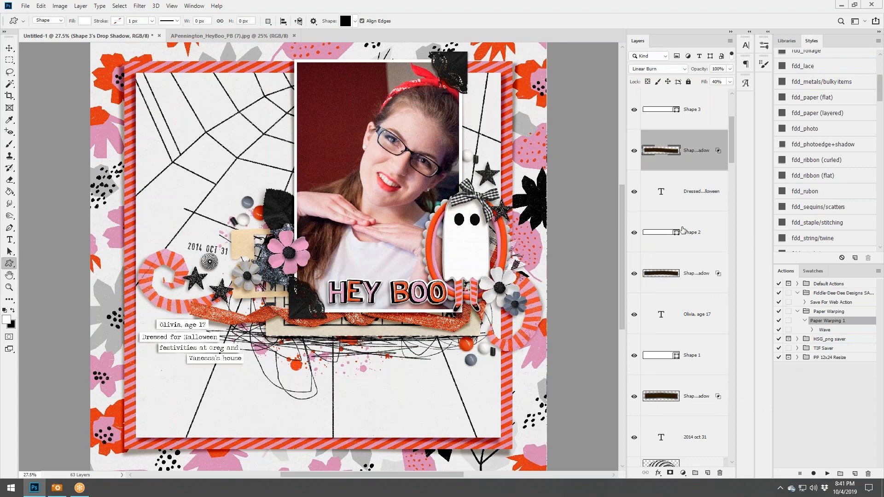
pyautogui.scroll(2, 683, 230)
pyautogui.click(689, 125)
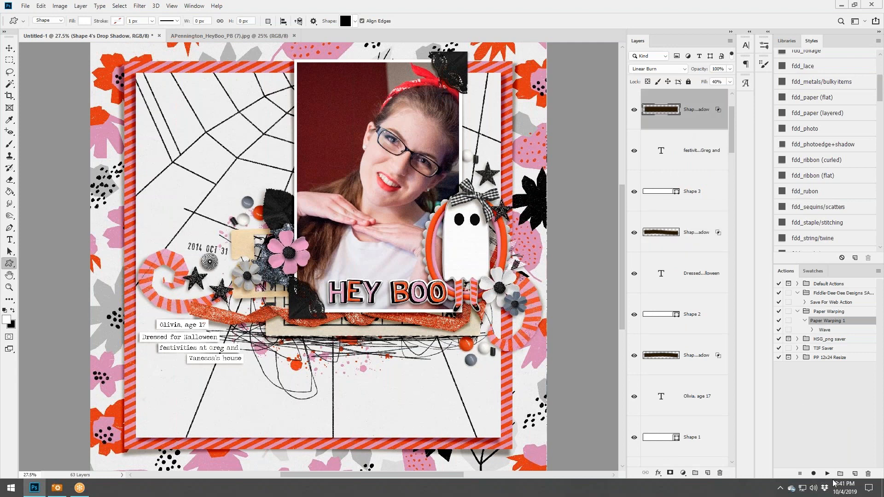
pyautogui.click(827, 473)
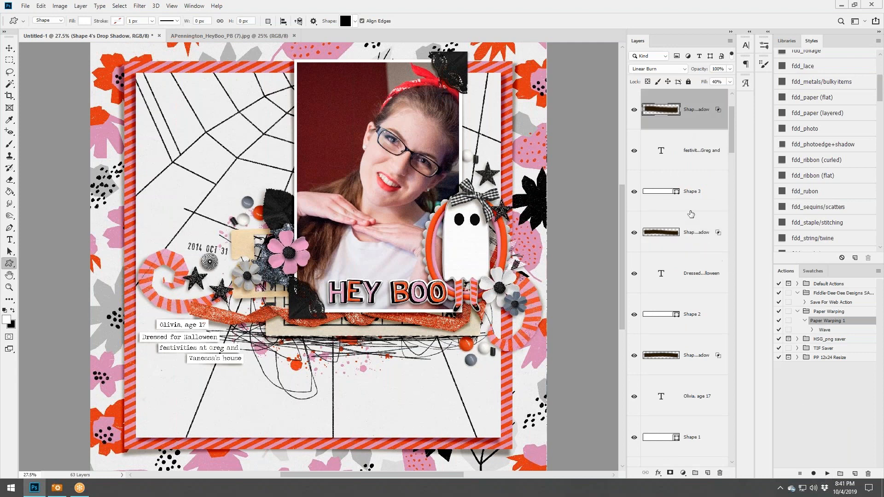
# - Apply the sd-styleno51-flag gradient overlay style to all four white journaling strips
pyautogui.hotkey('alt', ']')
pyautogui.keyDown('ctrl'); pyautogui.click(705, 275); pyautogui.keyUp('ctrl')
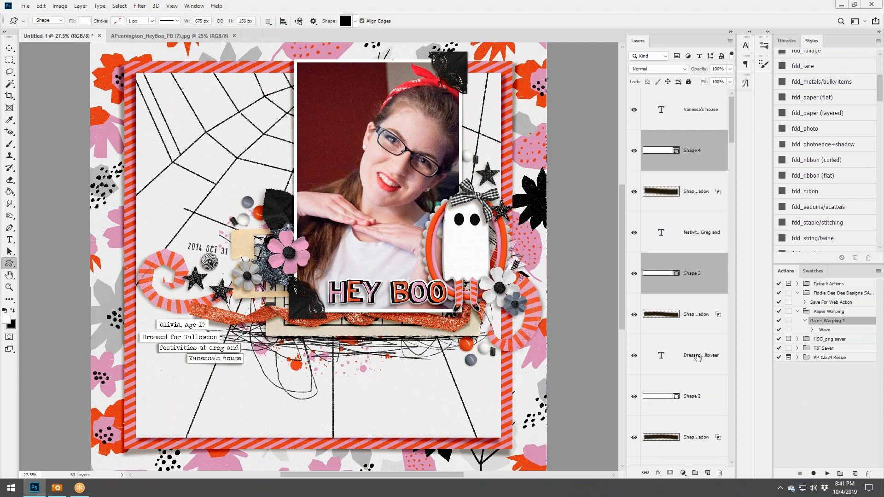
pyautogui.scroll(-2, 702, 294)
pyautogui.keyDown('ctrl'); pyautogui.click(696, 330); pyautogui.keyUp('ctrl')
pyautogui.keyDown('ctrl'); pyautogui.click(697, 437); pyautogui.keyUp('ctrl')
pyautogui.scroll(-2, 698, 433)
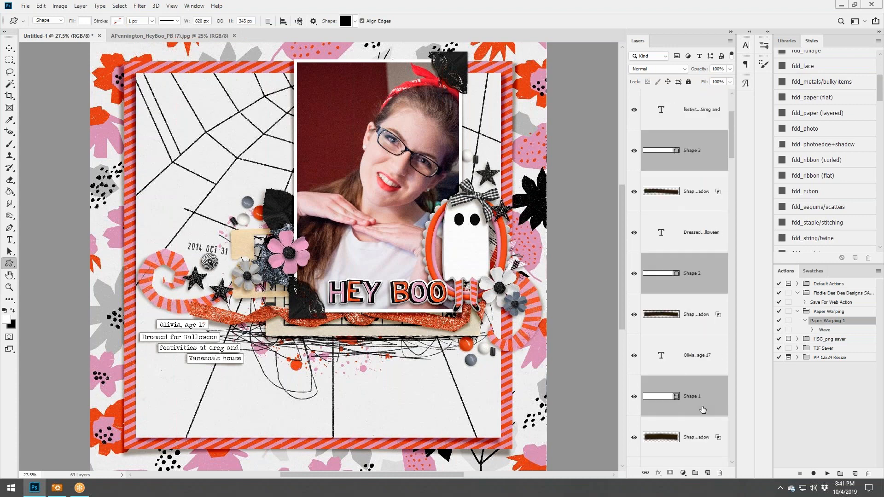
pyautogui.scroll(-2, 811, 207)
pyautogui.scroll(-3, 810, 206)
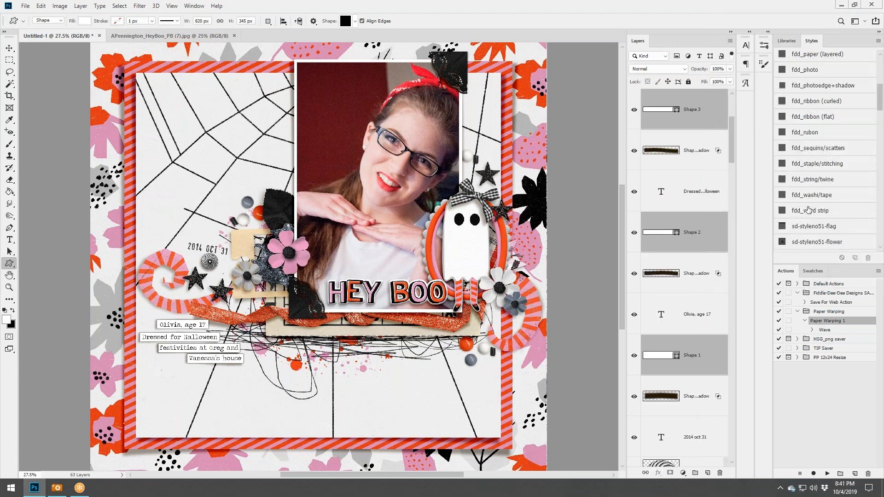
pyautogui.scroll(2, 810, 208)
pyautogui.click(811, 235)
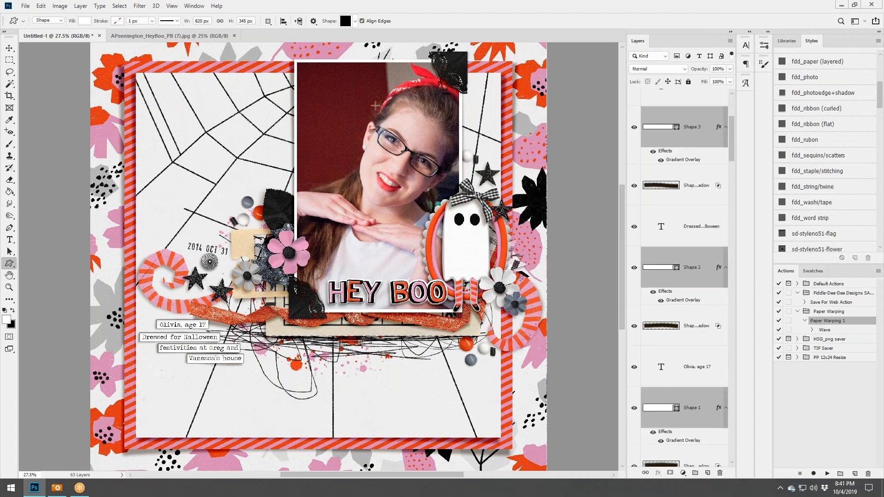
# - Give the spiderweb paper a Linear Burn gradient overlay at 30% opacity and -90° and reduce the gradient's scale
pyautogui.click(339, 88)
pyautogui.click(452, 193)
pyautogui.click(14, 48)
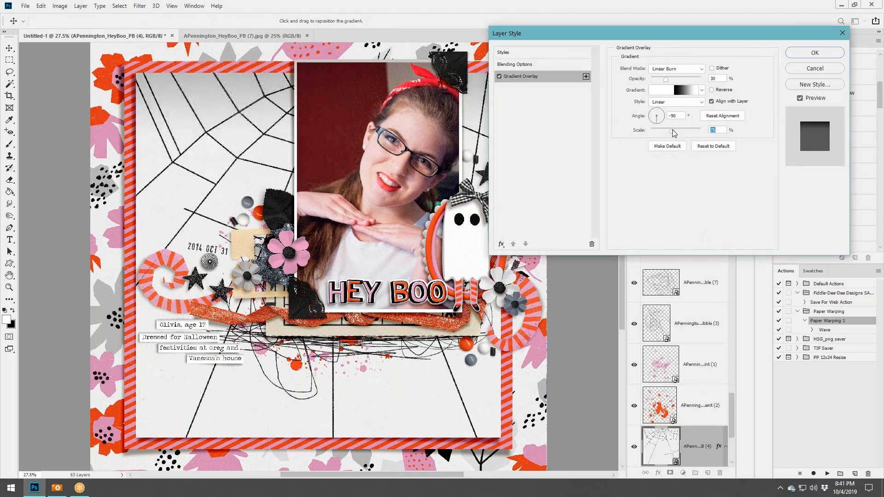
pyautogui.moveTo(672, 130); pyautogui.dragTo(668, 129)
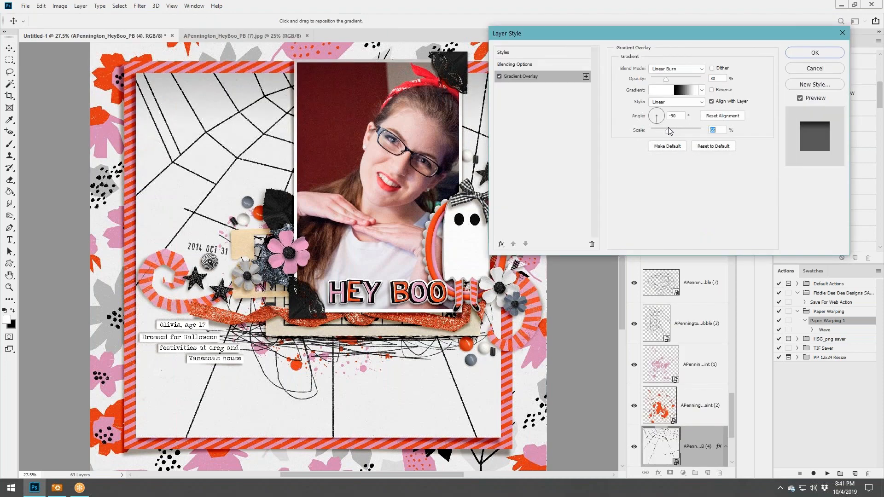
pyautogui.click(825, 51)
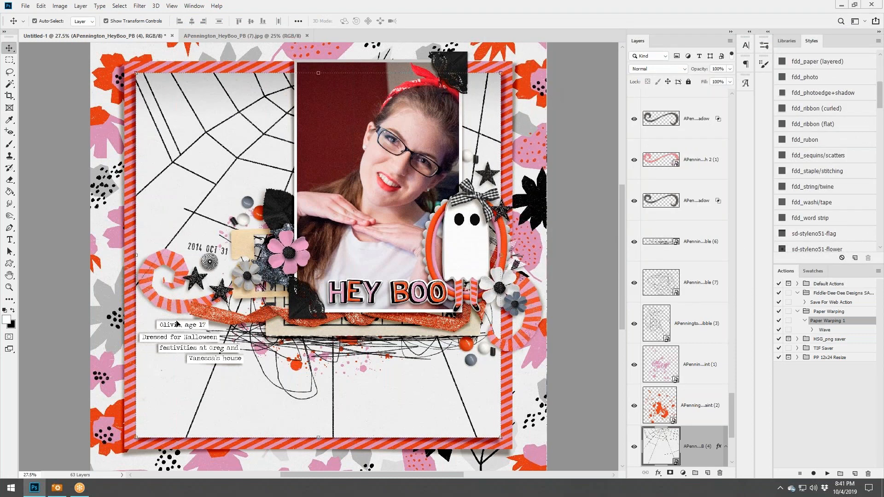
pyautogui.click(201, 361)
pyautogui.click(362, 350)
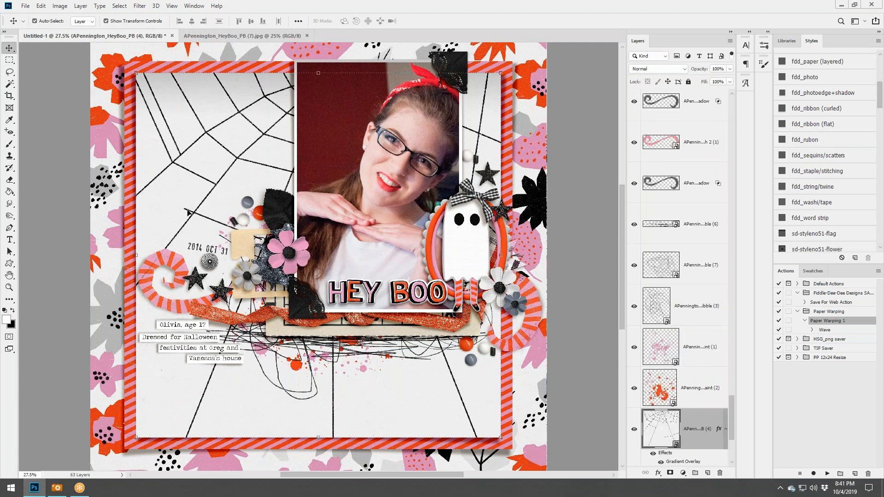
# - Add a sample text line reading "text text text" in the upper part of the spiderweb paper
pyautogui.click(9, 240)
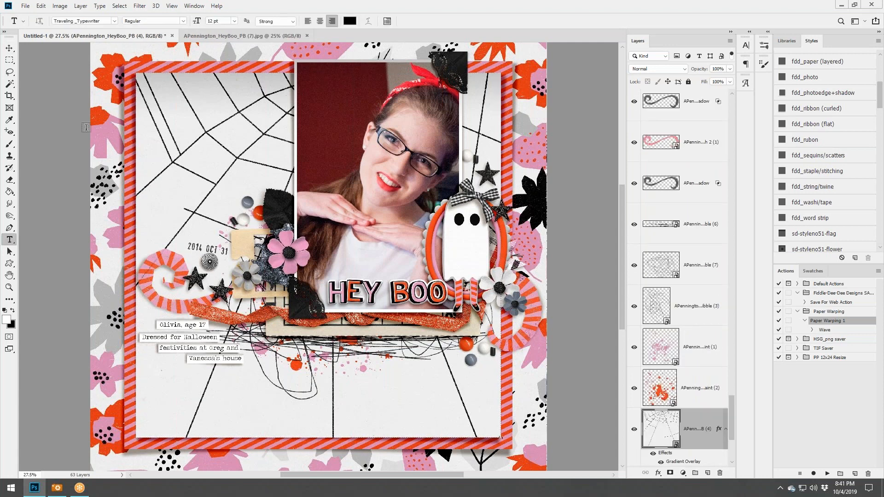
pyautogui.click(175, 105)
pyautogui.write('tex')
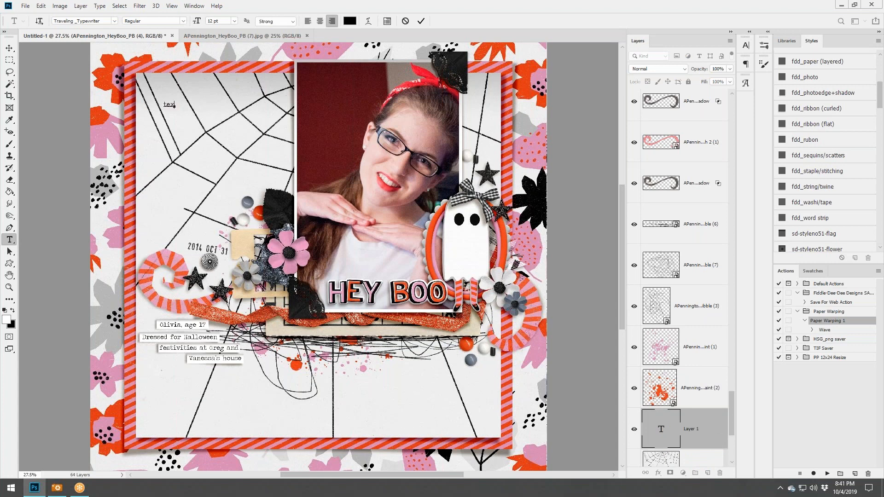
pyautogui.write('t text text')
pyautogui.click(421, 21)
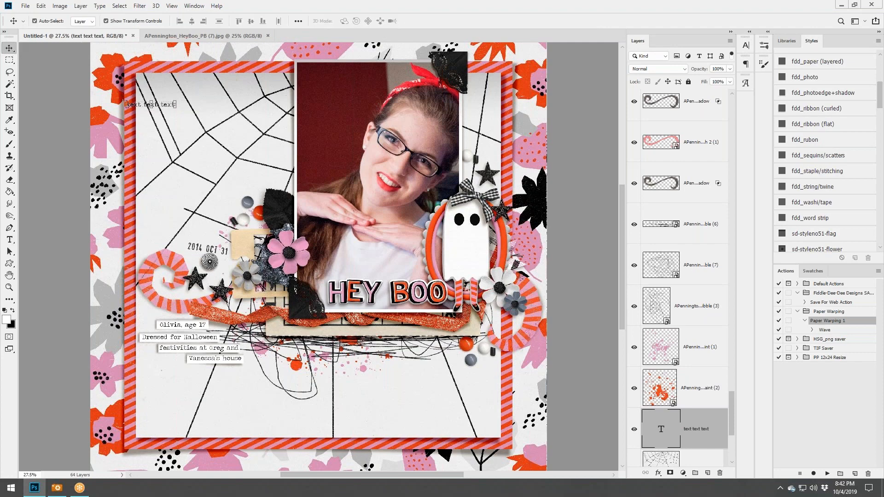
# - Move the sample text line to the empty lower area of the spiderweb paper
pyautogui.click(9, 48)
pyautogui.moveTo(165, 107); pyautogui.dragTo(394, 394)
pyautogui.scroll(1, 400, 402)
pyautogui.scroll(5, 400, 402)
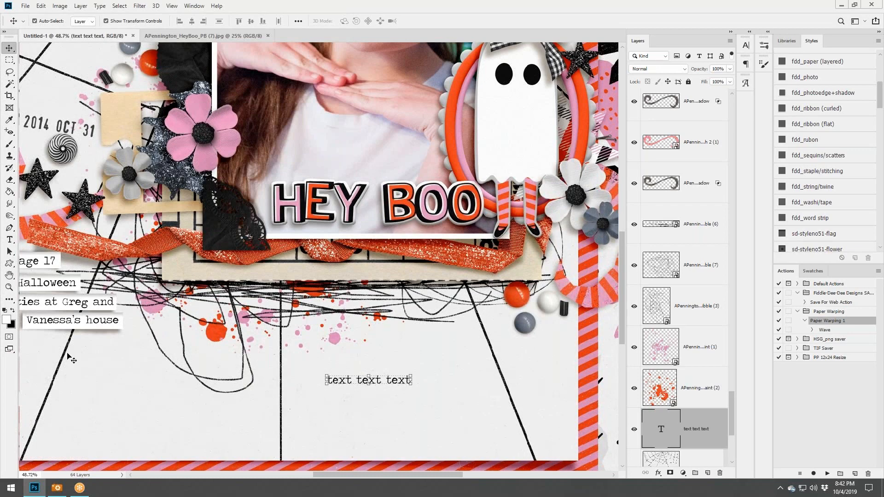
pyautogui.scroll(-5, 97, 321)
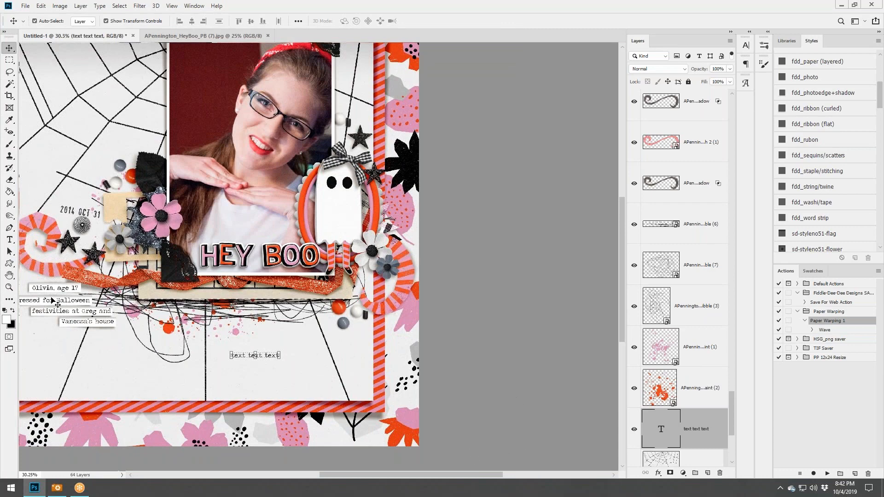
pyautogui.scroll(2, 51, 300)
pyautogui.scroll(1, 351, 389)
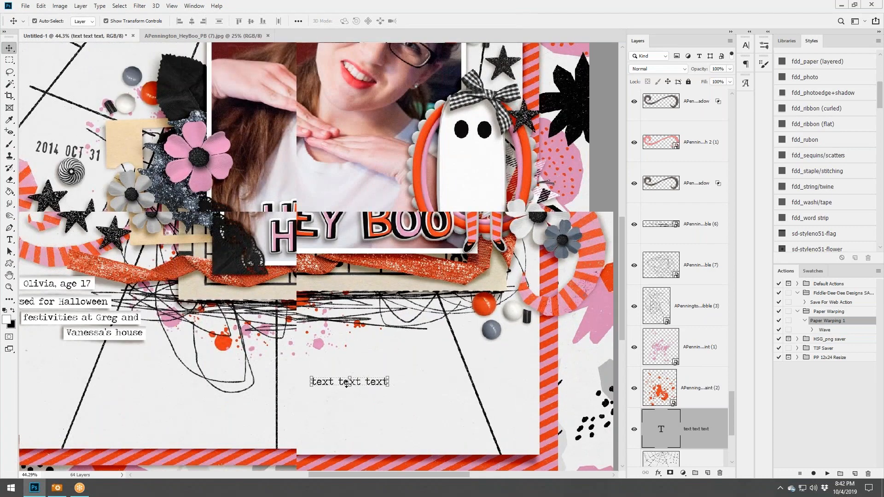
pyautogui.scroll(-1, 689, 437)
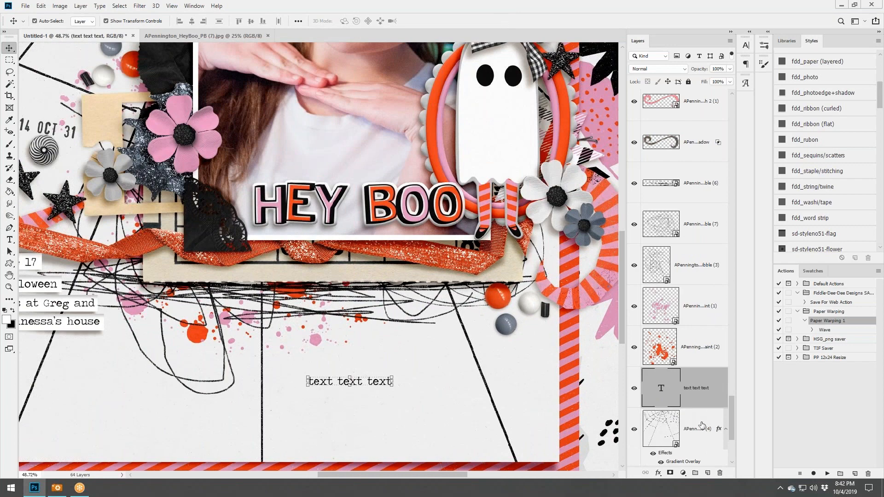
# - Draw a white strip about 403 by 68 px behind the sample text, on a layer beneath it
pyautogui.click(700, 426)
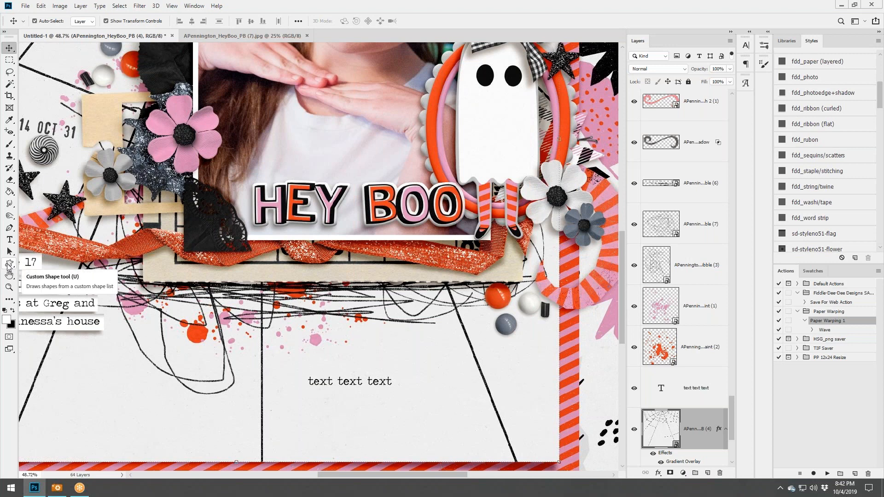
pyautogui.click(9, 264)
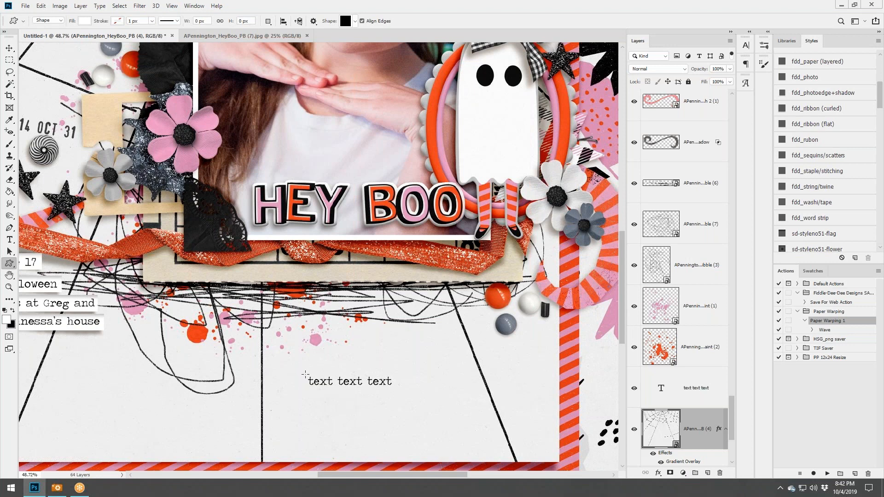
pyautogui.moveTo(305, 375); pyautogui.dragTo(395, 390)
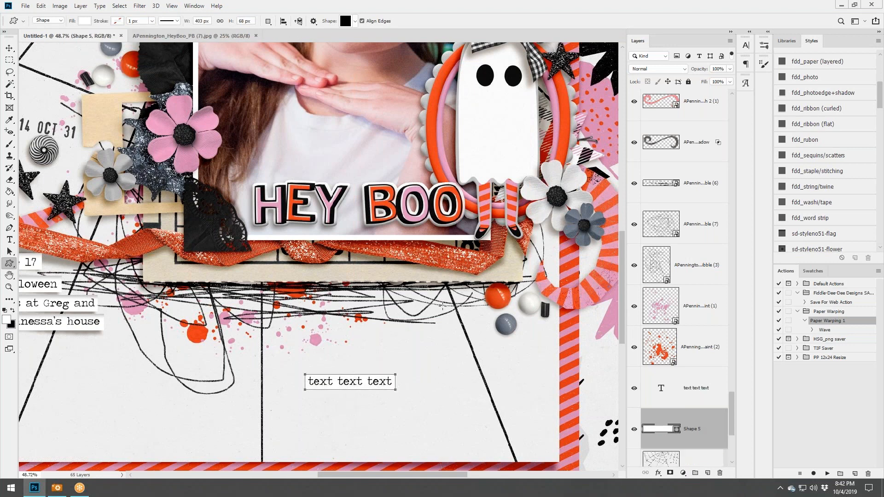
pyautogui.click(10, 51)
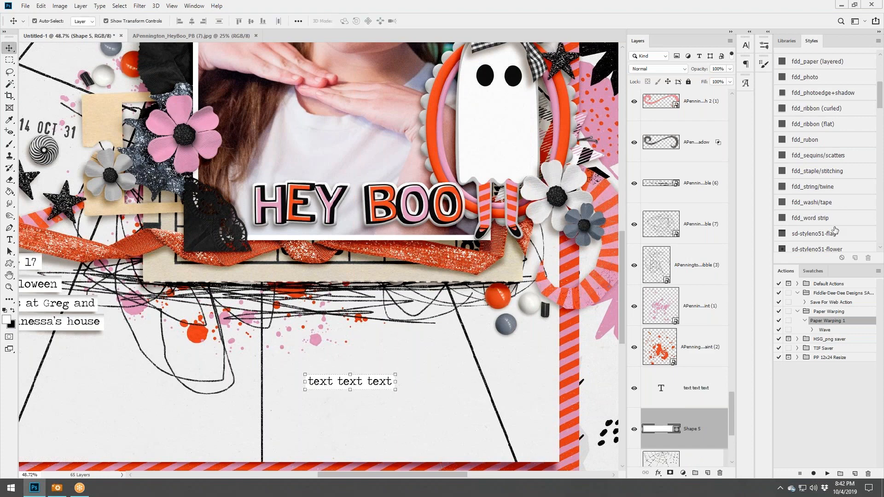
# - Apply a flat fdd drop shadow style to the sample strip and separate its shadow onto its own layer
pyautogui.click(828, 129)
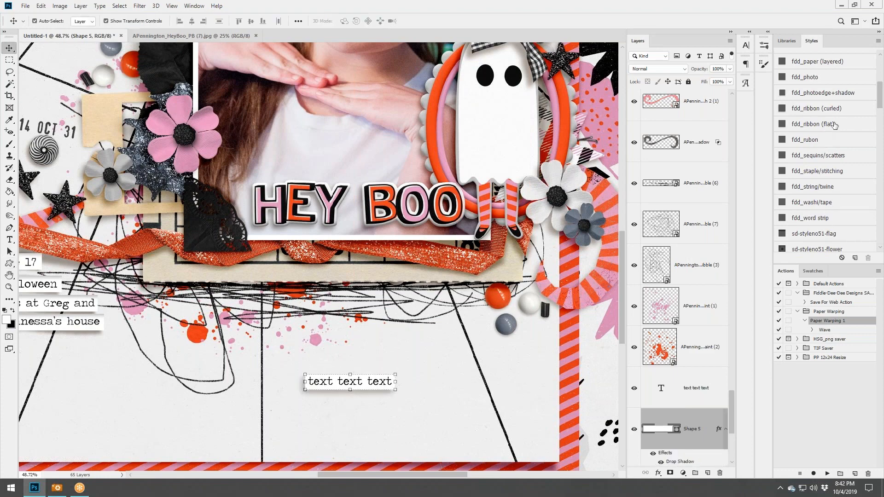
pyautogui.scroll(3, 834, 116)
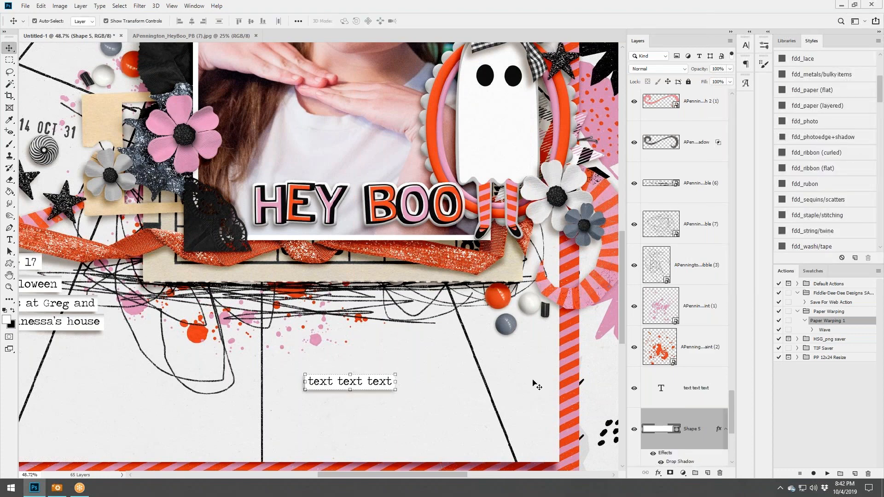
pyautogui.rightClick(716, 428)
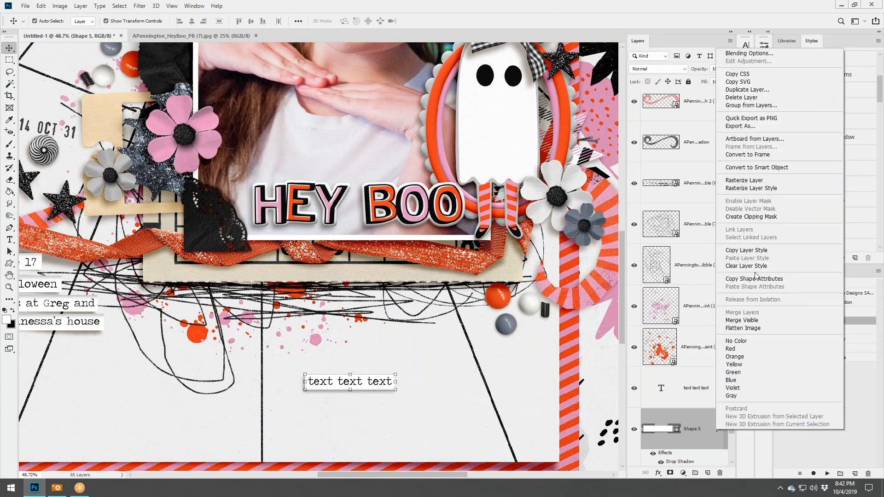
pyautogui.click(719, 436)
pyautogui.rightClick(719, 434)
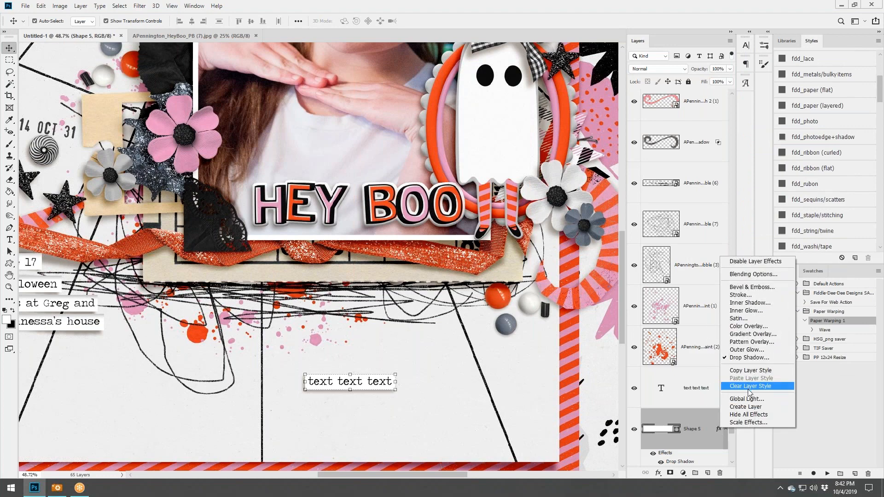
pyautogui.click(746, 408)
# - Run the Paper Warping 1 action on the sample strip's shadow and smudge its middle upward with a 400 px brush at 60% strength
pyautogui.click(689, 454)
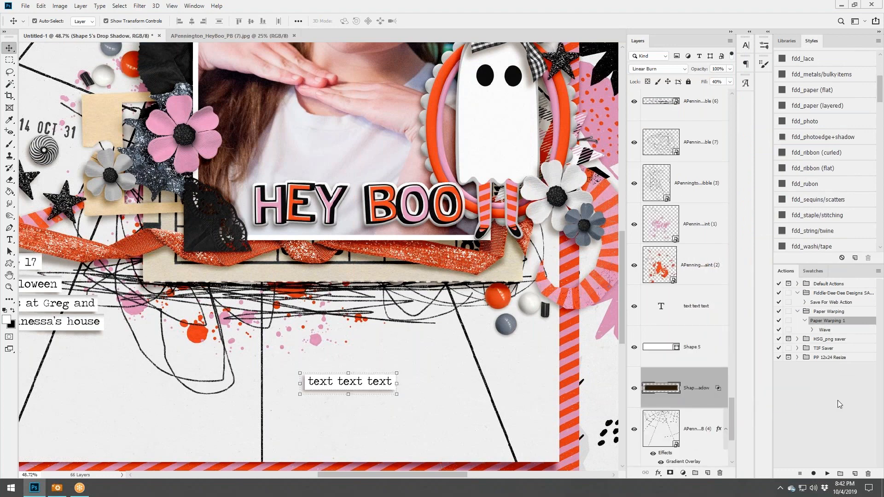
pyautogui.click(826, 474)
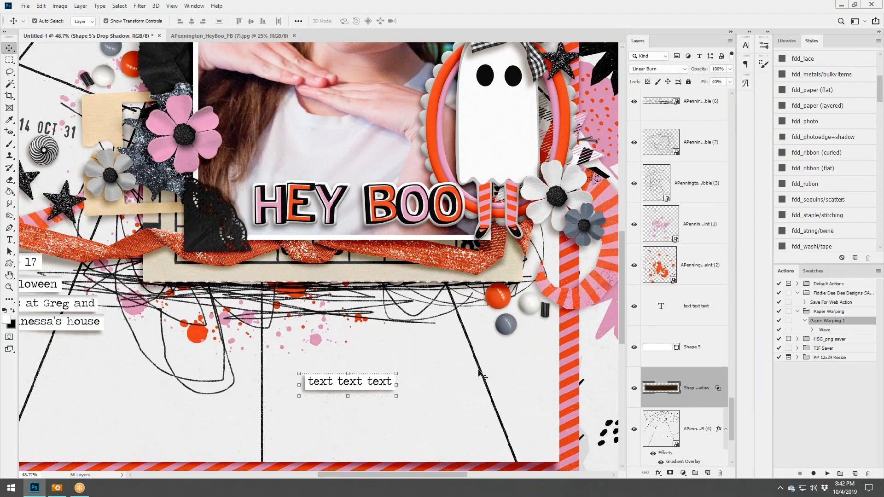
pyautogui.click(9, 203)
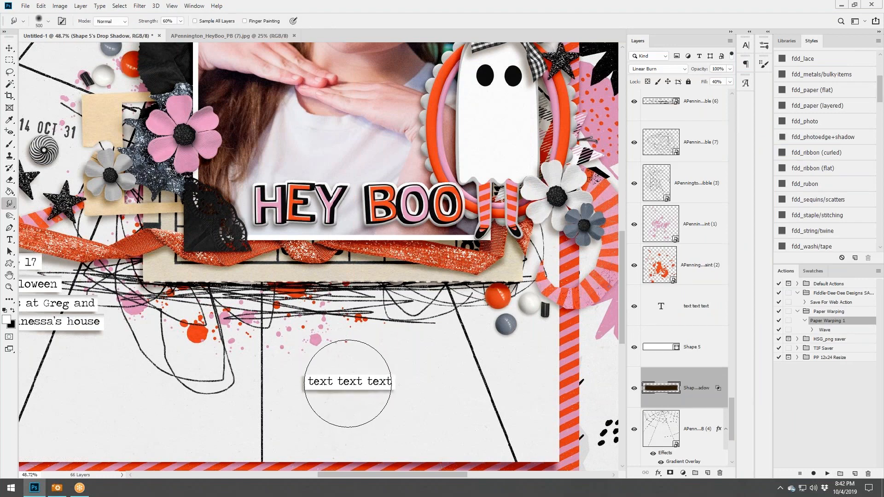
pyautogui.press('[')
pyautogui.press('[')
pyautogui.press('[')
pyautogui.press(']')
pyautogui.press(']')
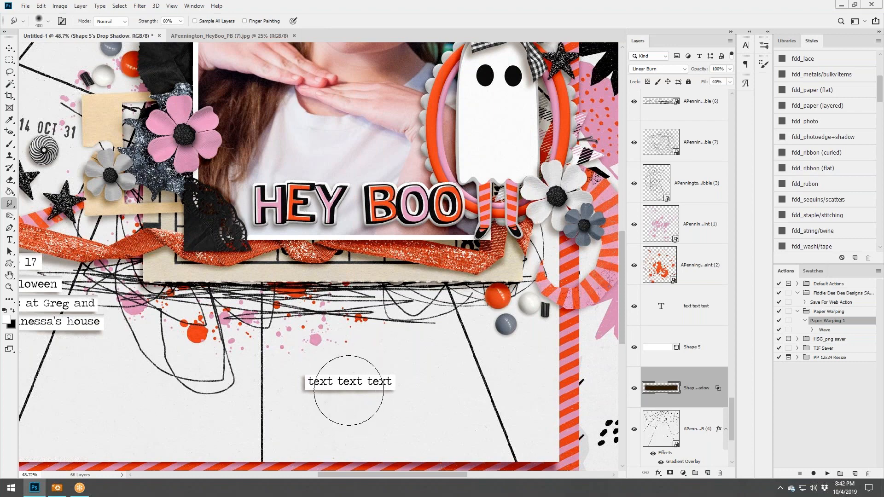
pyautogui.moveTo(348, 390); pyautogui.dragTo(350, 386)
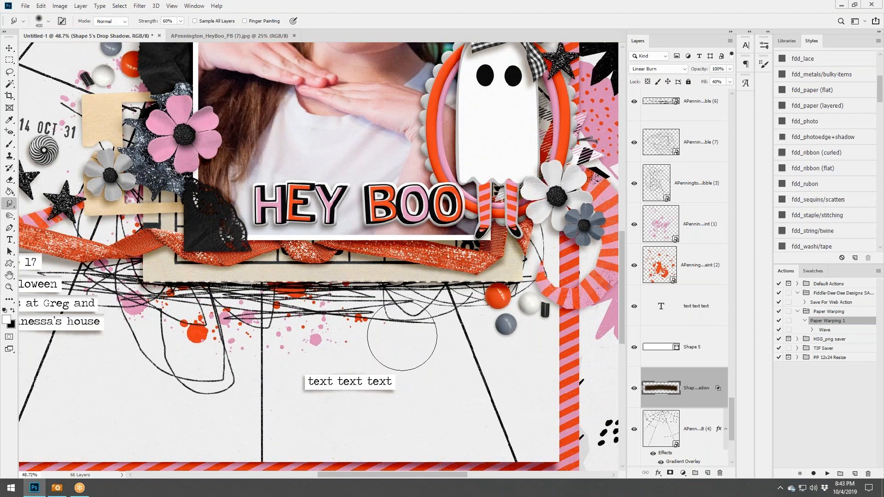
pyautogui.press('v')
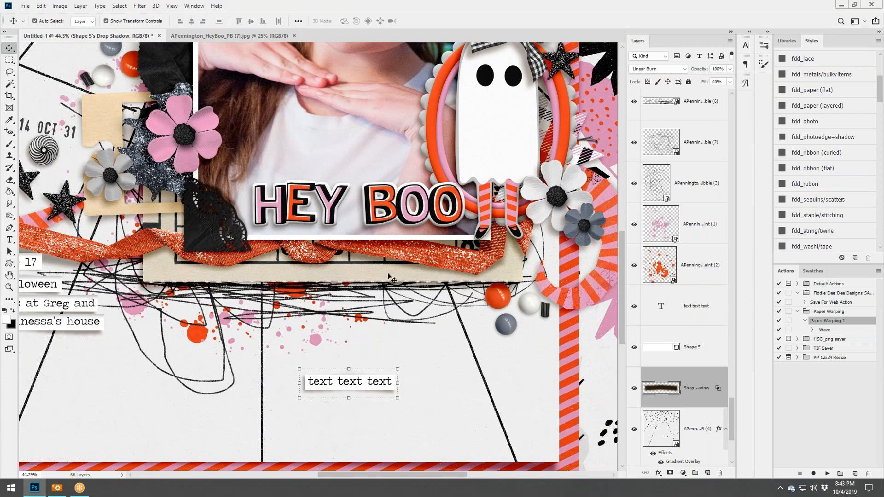
pyautogui.scroll(-1, 389, 277)
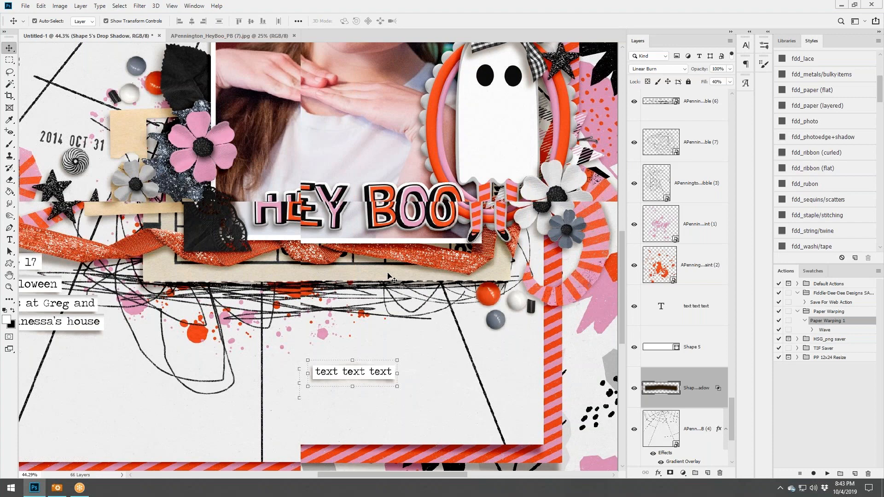
# - Select the sample text, its white strip and the separated shadow layer together
pyautogui.hotkey('ctrl', '0')
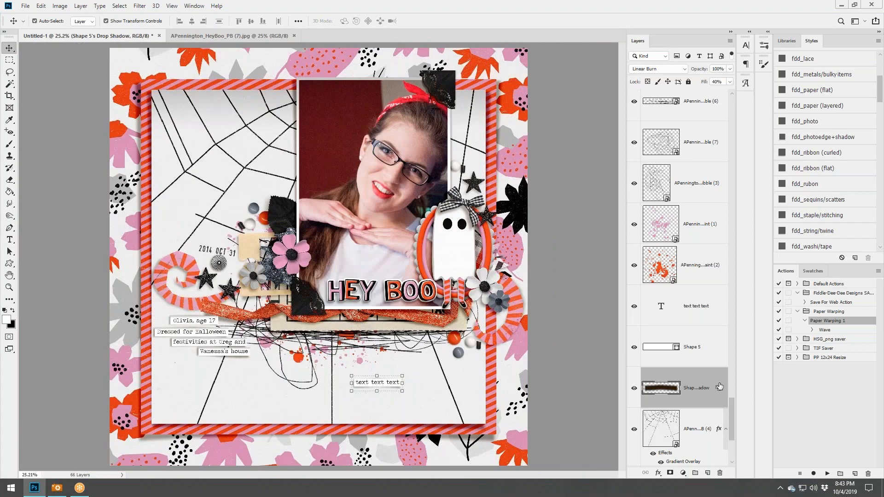
pyautogui.keyDown('shift'); pyautogui.click(703, 318); pyautogui.keyUp('shift')
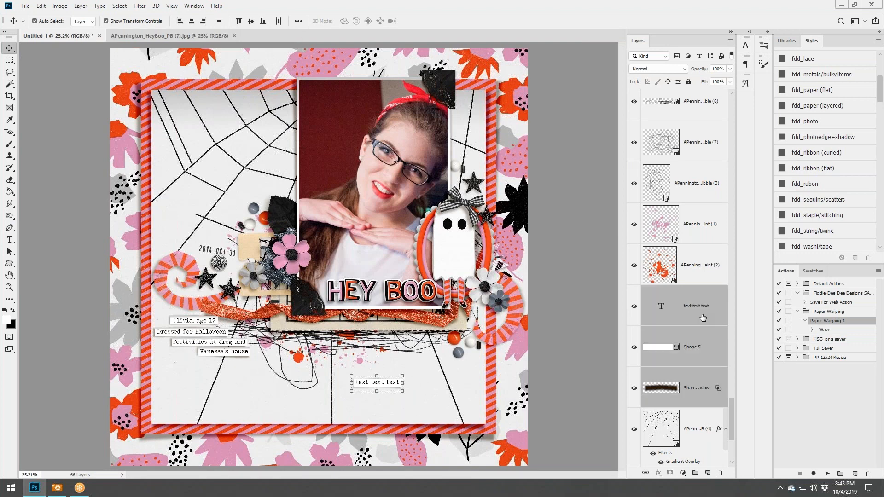
pyautogui.rightClick(703, 318)
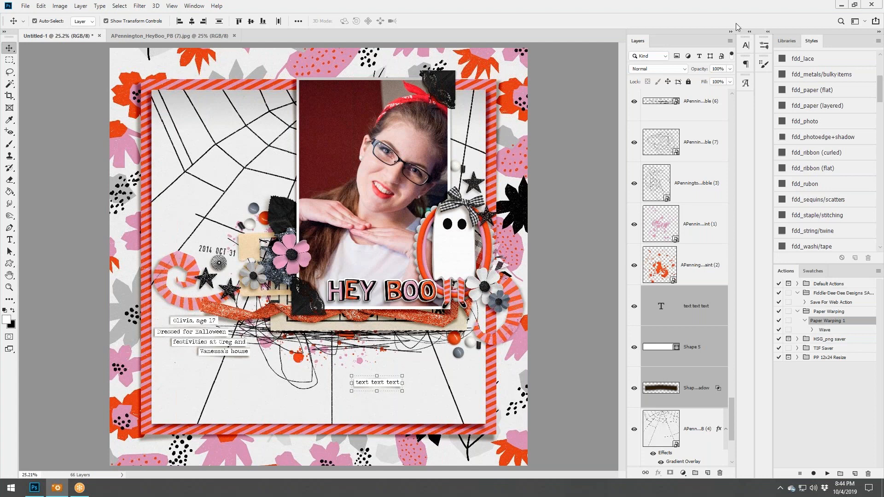
# - Look through the Labels, Stamped and Word Bits groups of the Basic Scrapbooking Supplies library
pyautogui.click(786, 41)
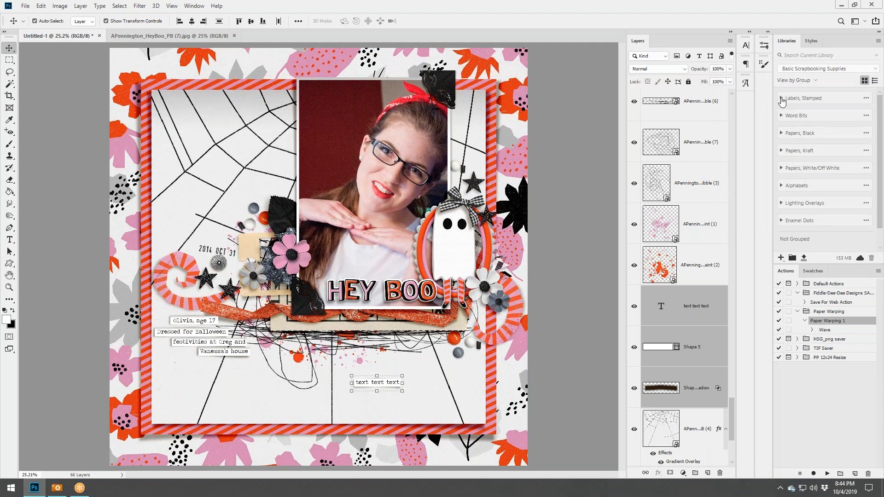
pyautogui.click(781, 99)
pyautogui.click(781, 99)
pyautogui.click(782, 115)
pyautogui.click(782, 115)
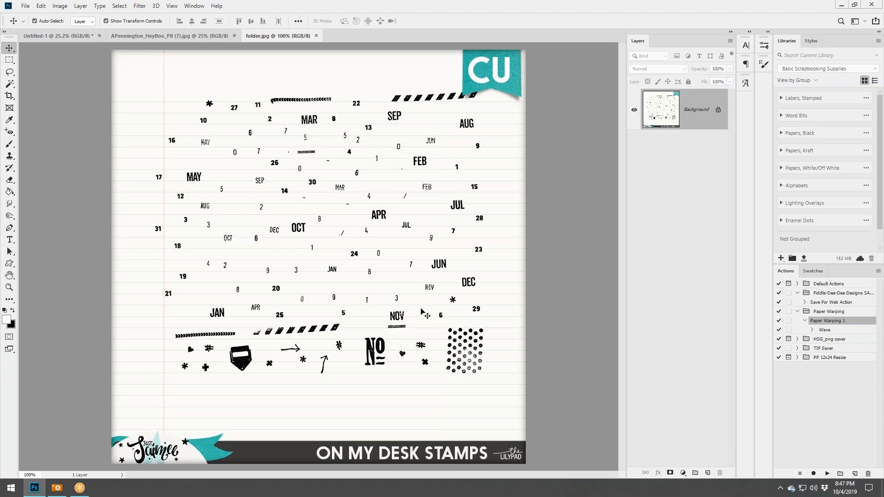
# - Examine the date pieces in the On My Desk Stamps preview image up close
pyautogui.scroll(1, 314, 200)
pyautogui.scroll(1, 314, 200)
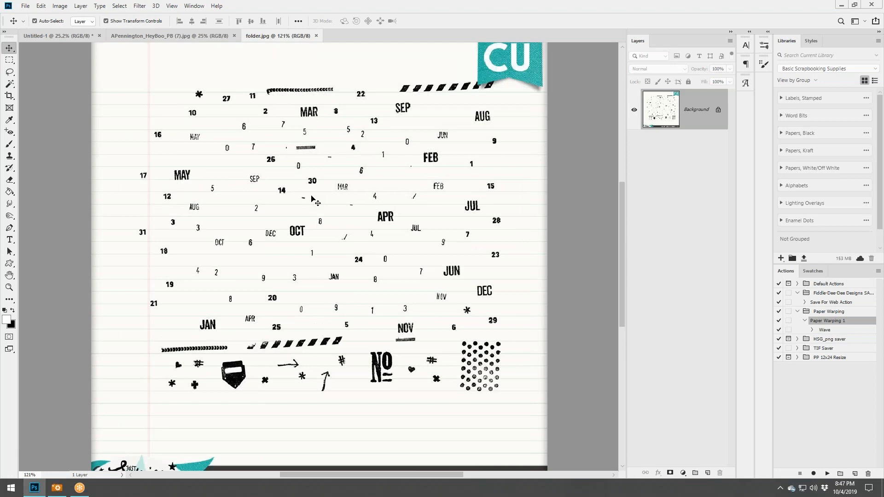
pyautogui.scroll(1, 315, 200)
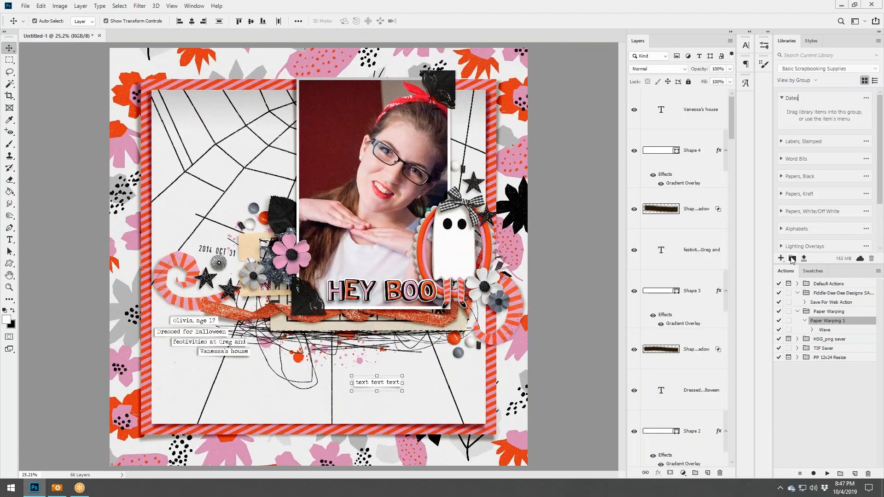
# - Name the new group in the Basic Scrapbooking Supplies library "Date Elements"
pyautogui.press('BackSpace')
pyautogui.write('Elements')
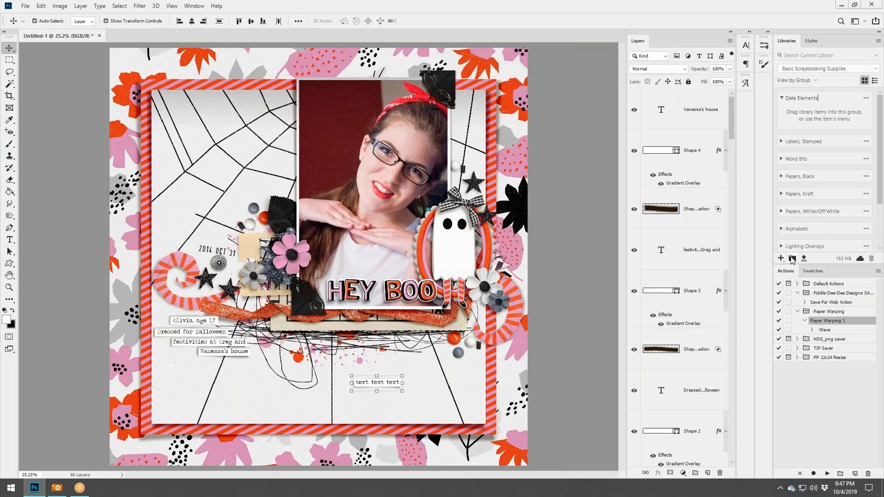